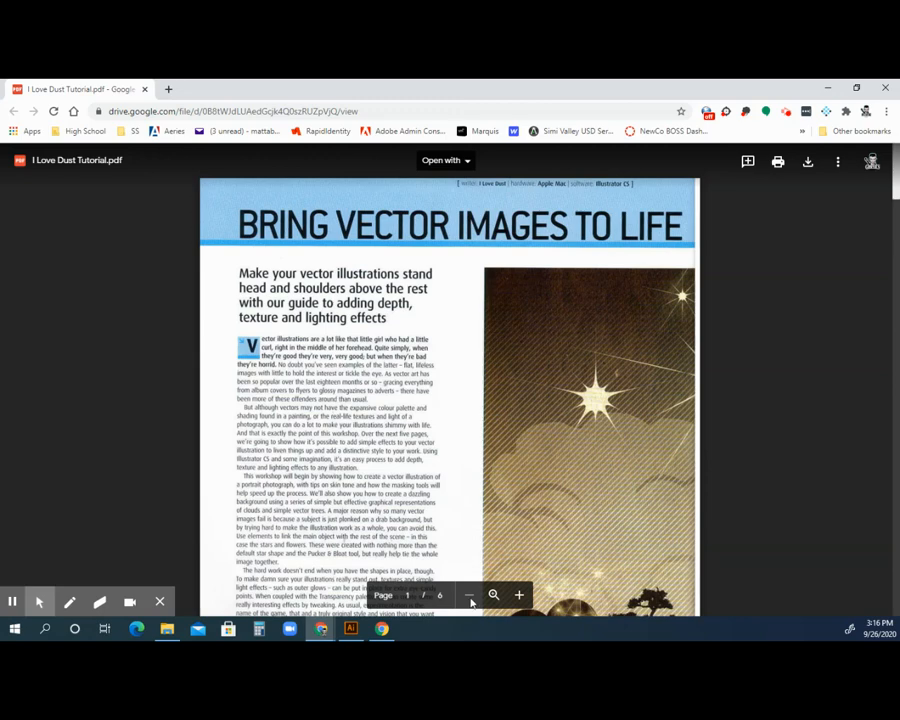
Step: Read through the I Love Dust tutorial PDF, examining the step-by-step pages and returning to the finished illustration on page 2
scroll(482, 480, down, 1)
scroll(482, 480, down, 8)
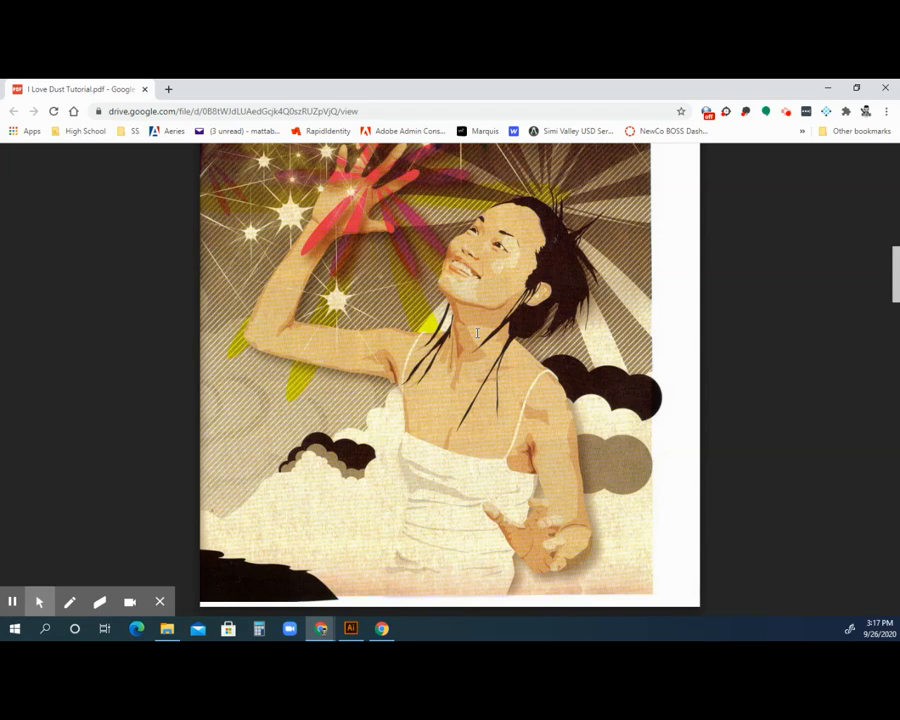
scroll(477, 333, up, 3)
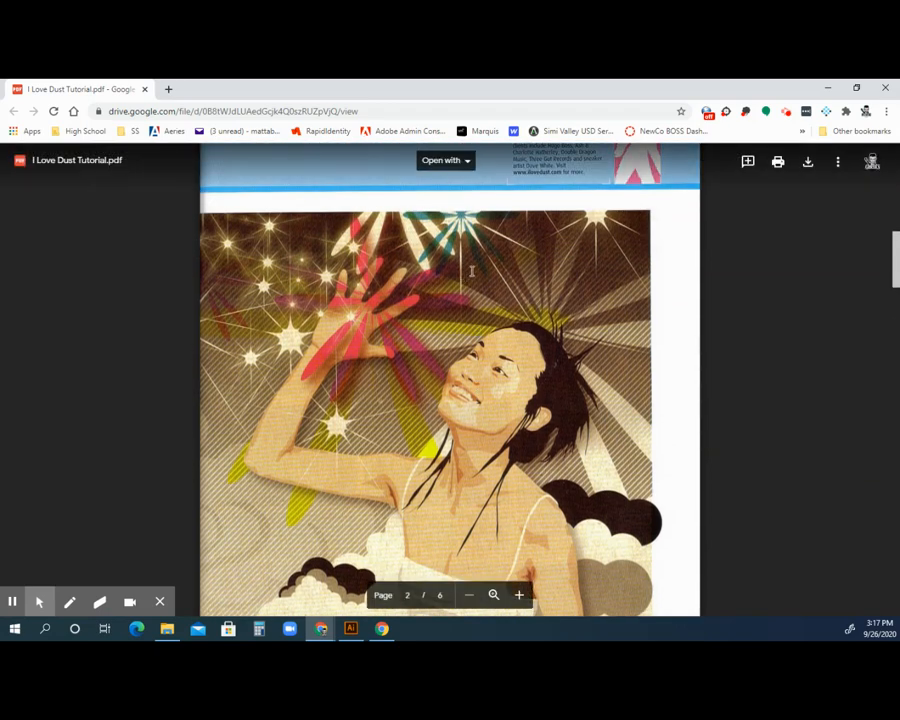
scroll(471, 275, down, 10)
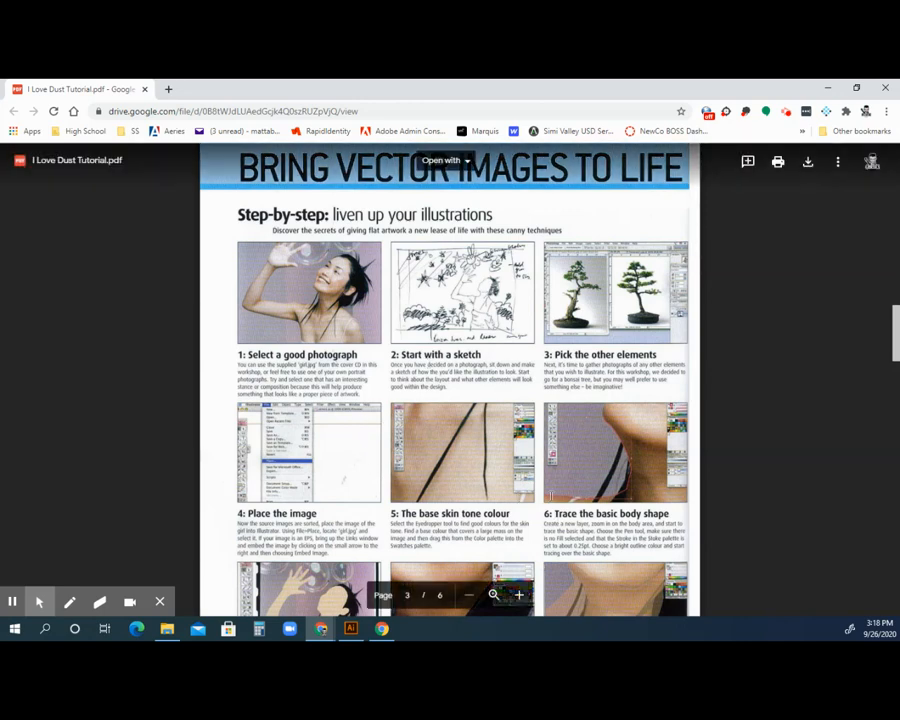
scroll(564, 522, down, 4)
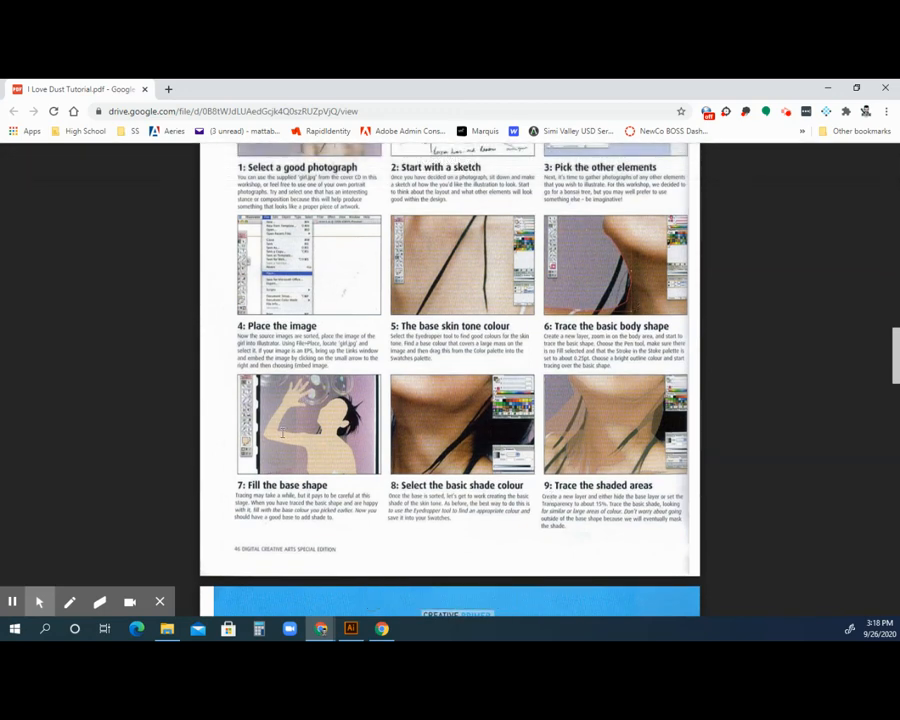
scroll(339, 447, down, 12)
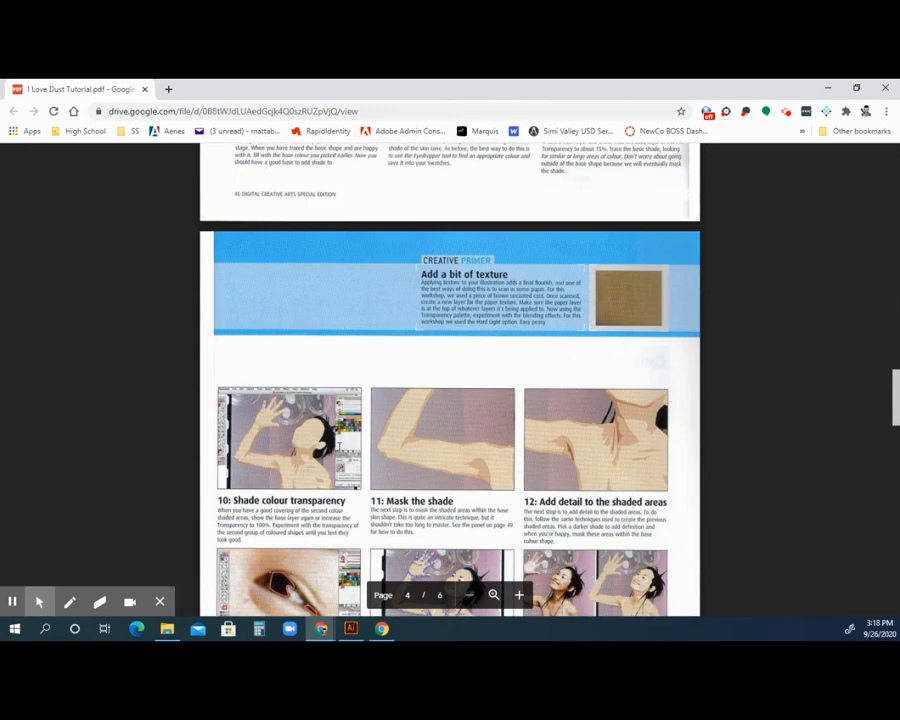
scroll(339, 447, down, 4)
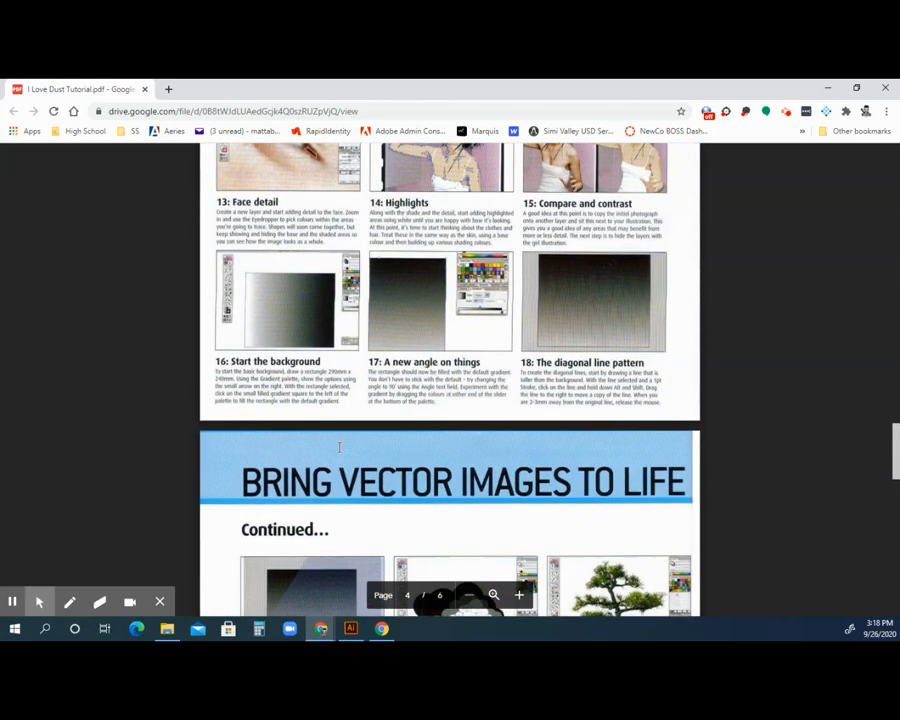
scroll(339, 447, down, 6)
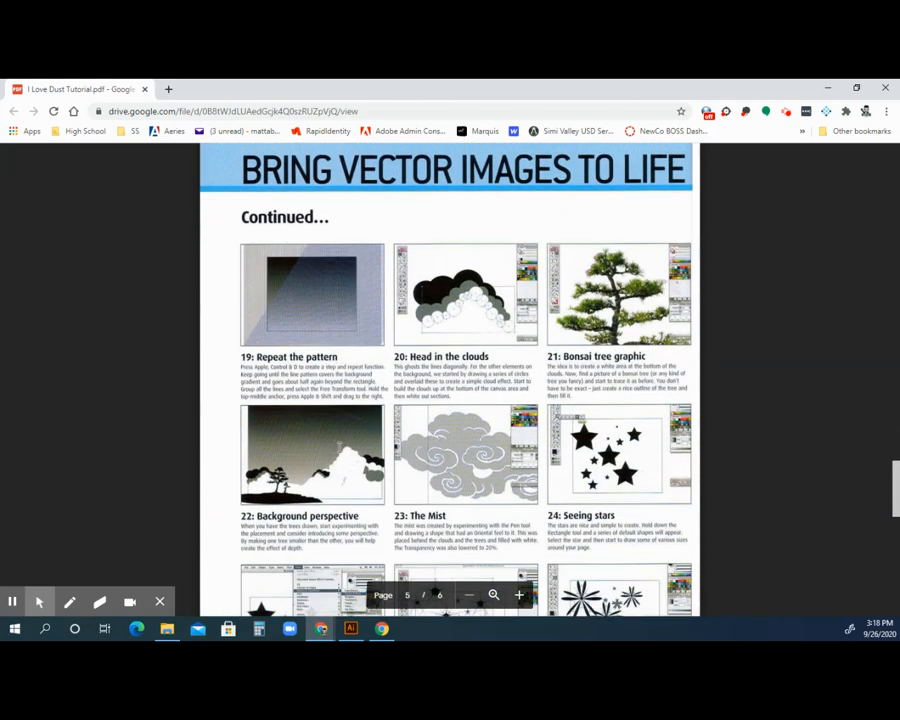
drag(892, 484, 895, 272)
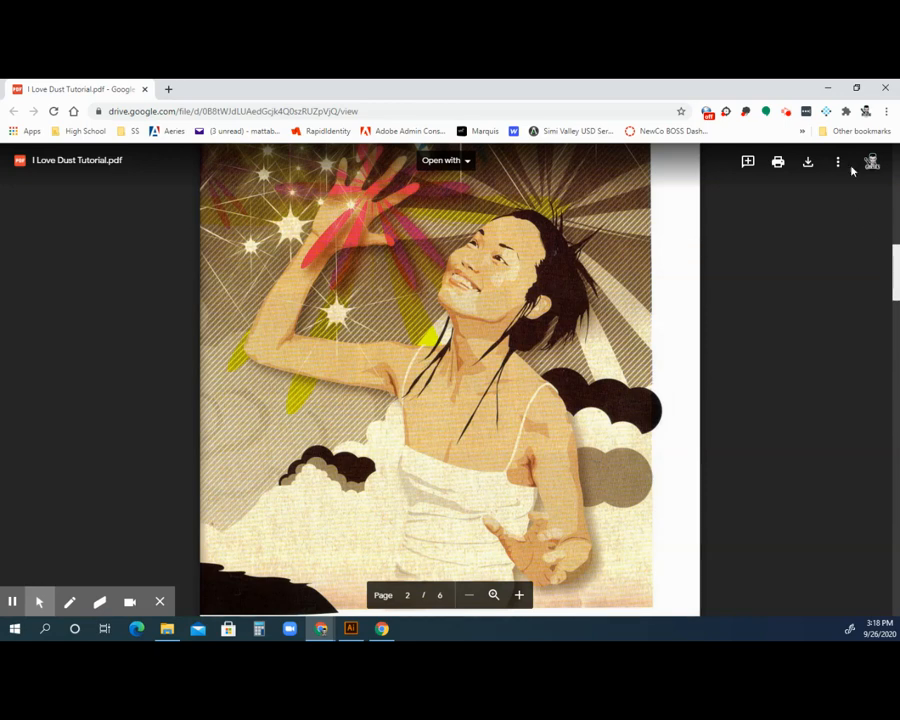
Step: Switch to Illustrator and create a new Letter-size print document in landscape orientation, 792 × 612 pt
click(828, 91)
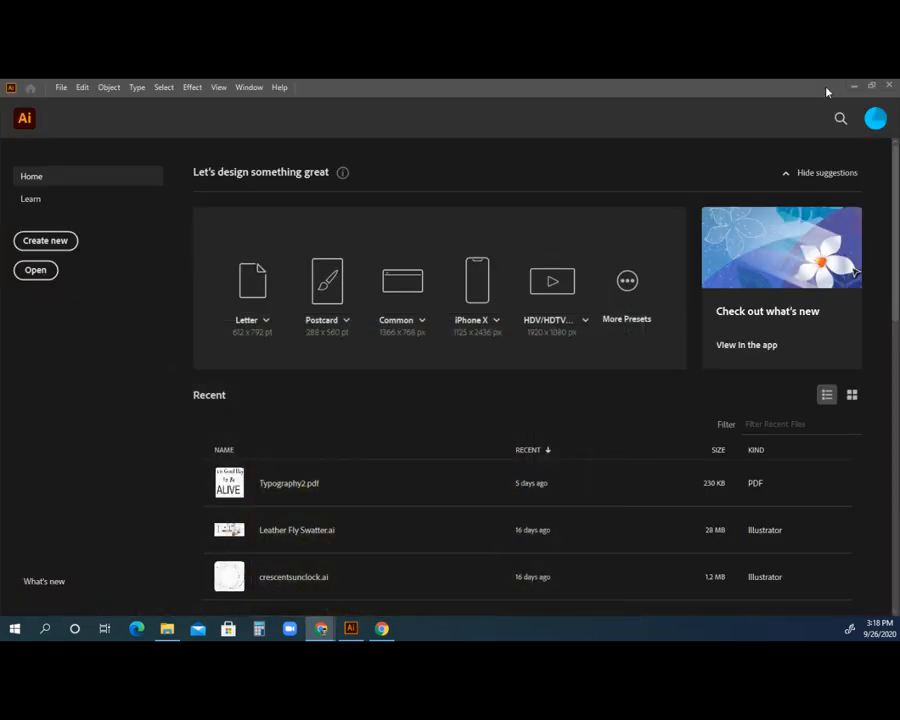
click(59, 88)
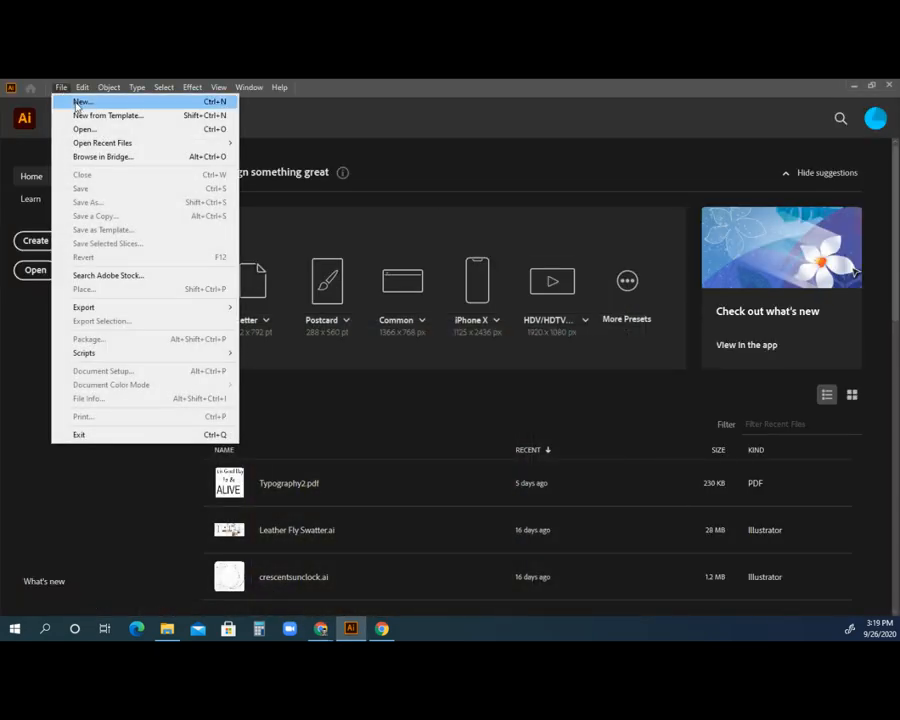
click(78, 103)
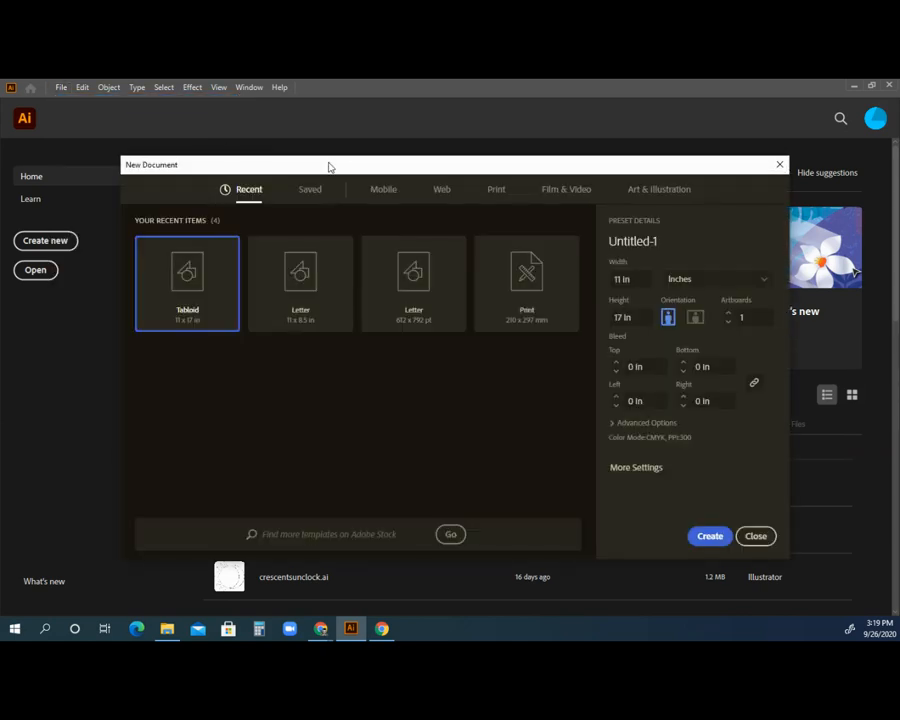
click(494, 192)
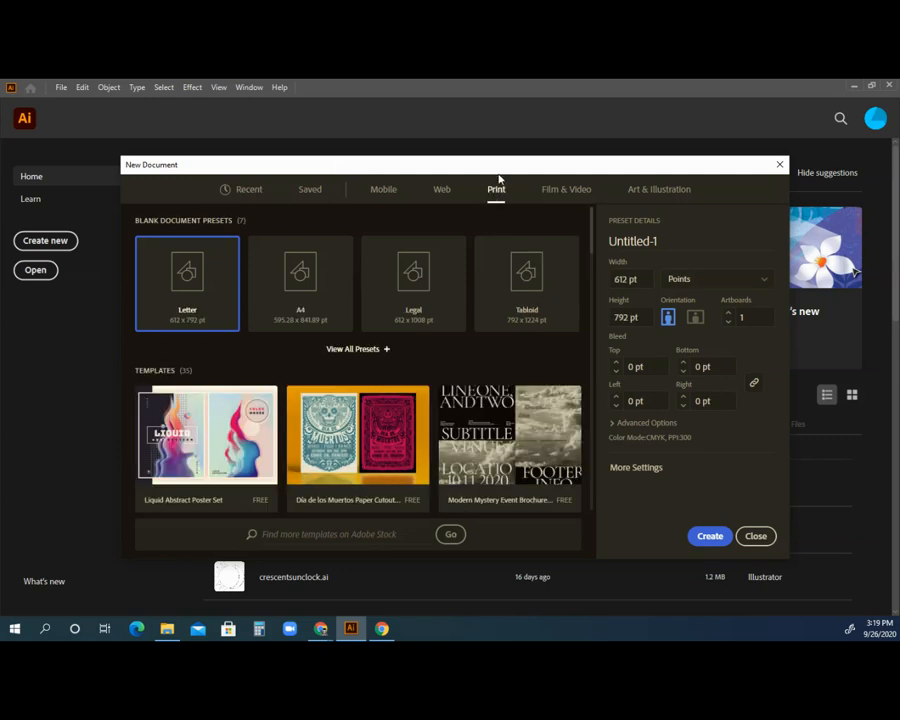
click(697, 317)
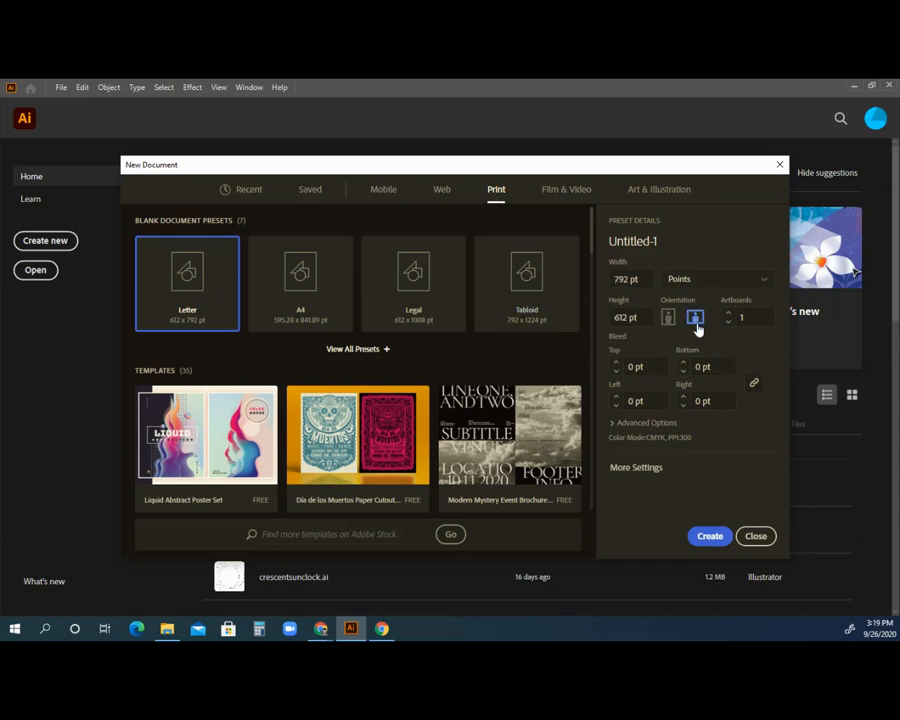
click(706, 536)
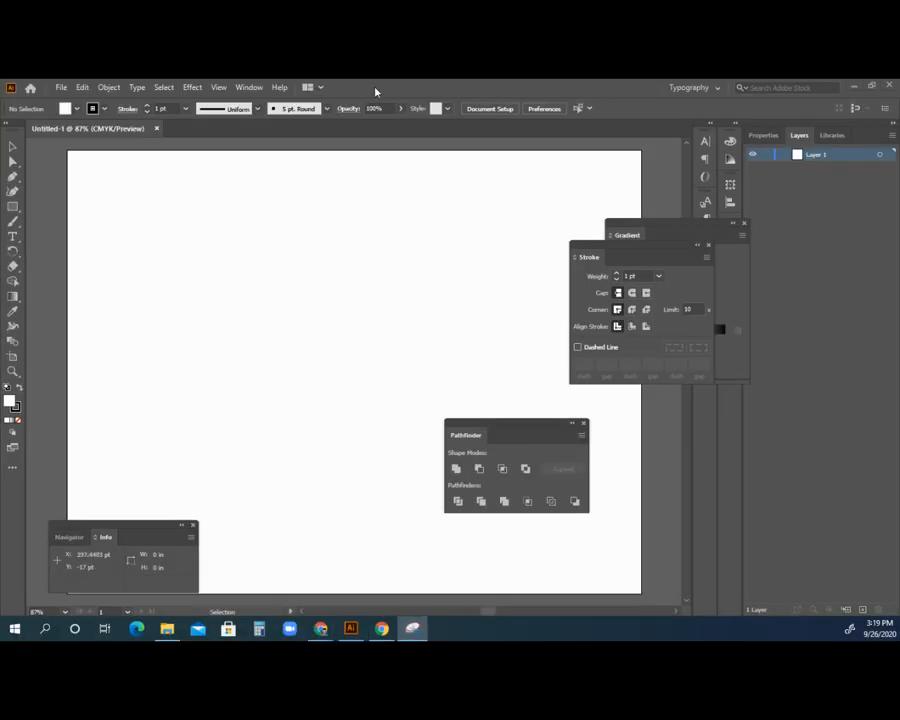
Step: Paste the copied photograph of the girl into the new document
click(374, 88)
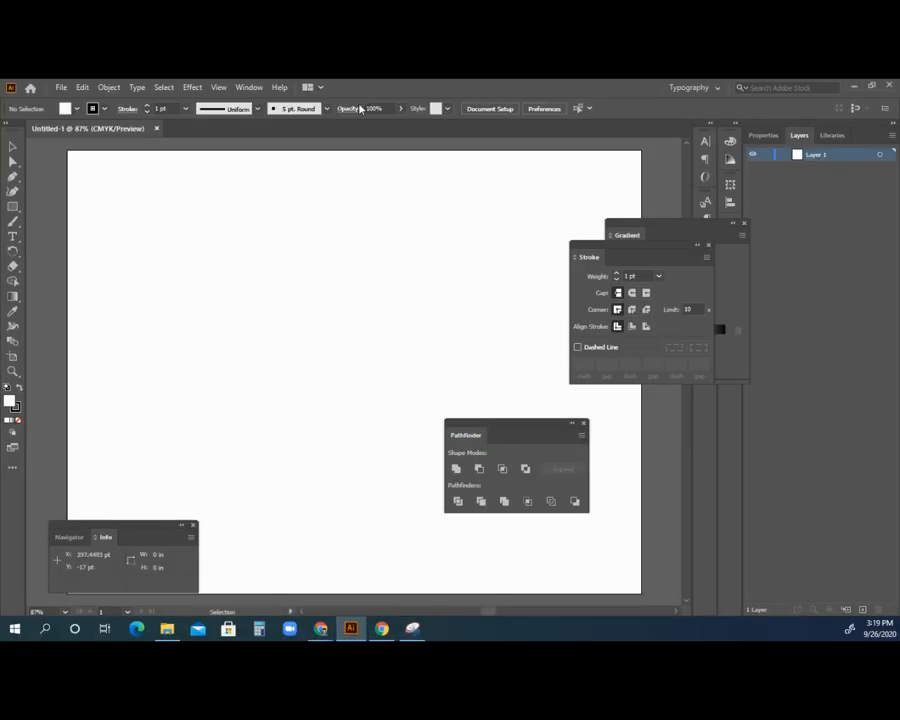
key(ctrl+v)
key(z)
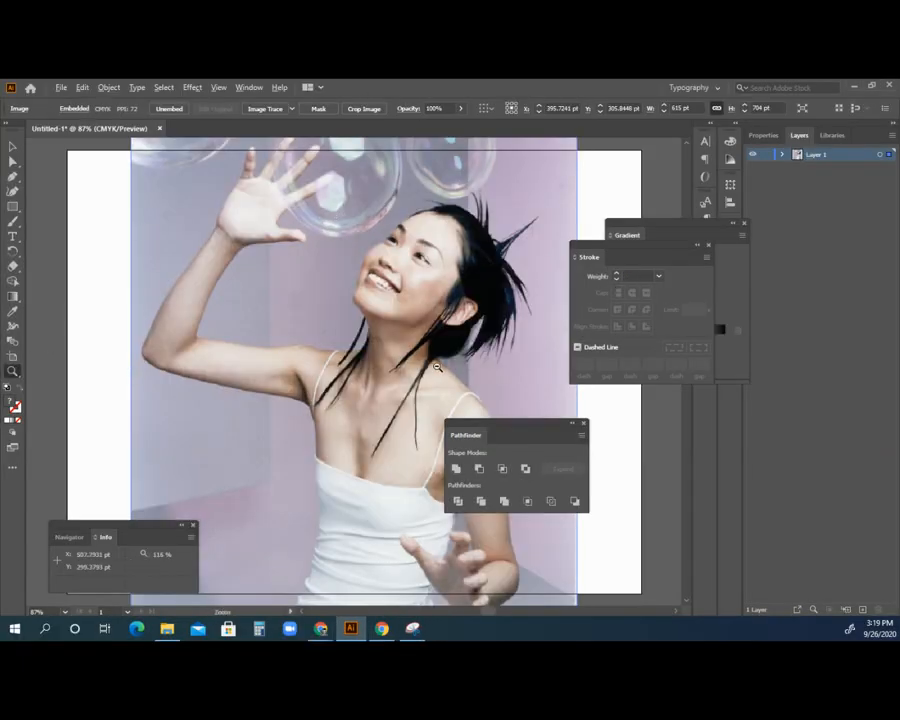
alt+click(71, 392)
click(61, 87)
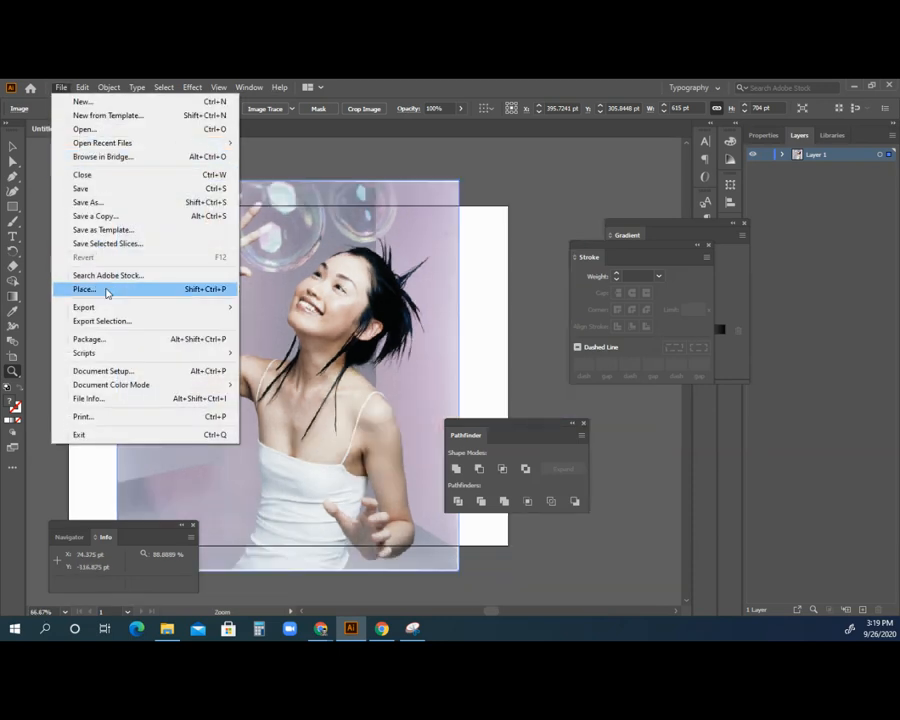
click(412, 628)
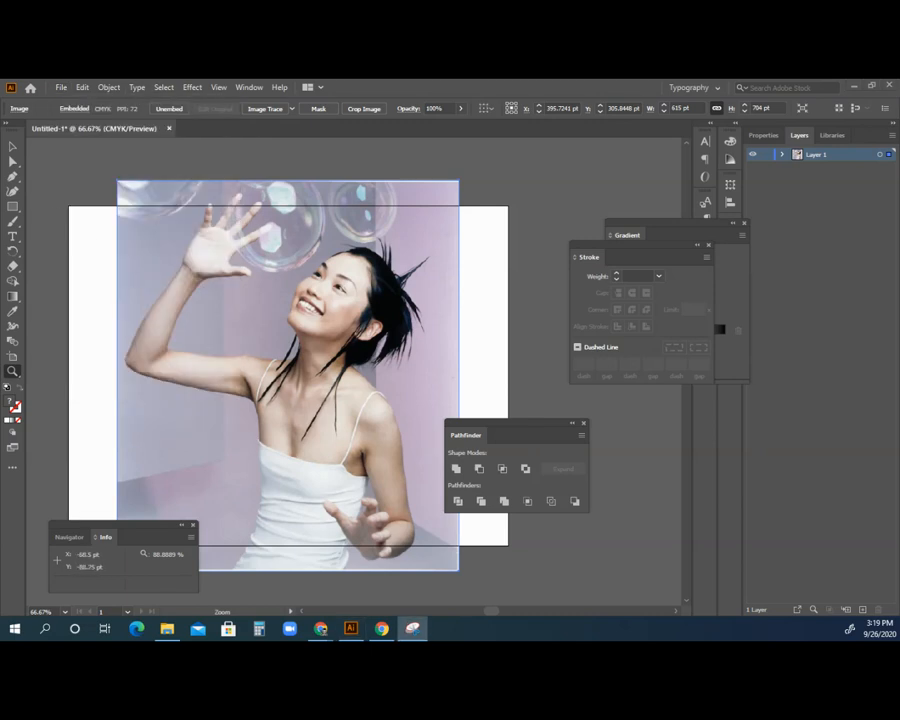
Step: Scale the photo to about 423 × 484 pt in the artboard's lower-right area and move the Pathfinder panel off it
click(13, 148)
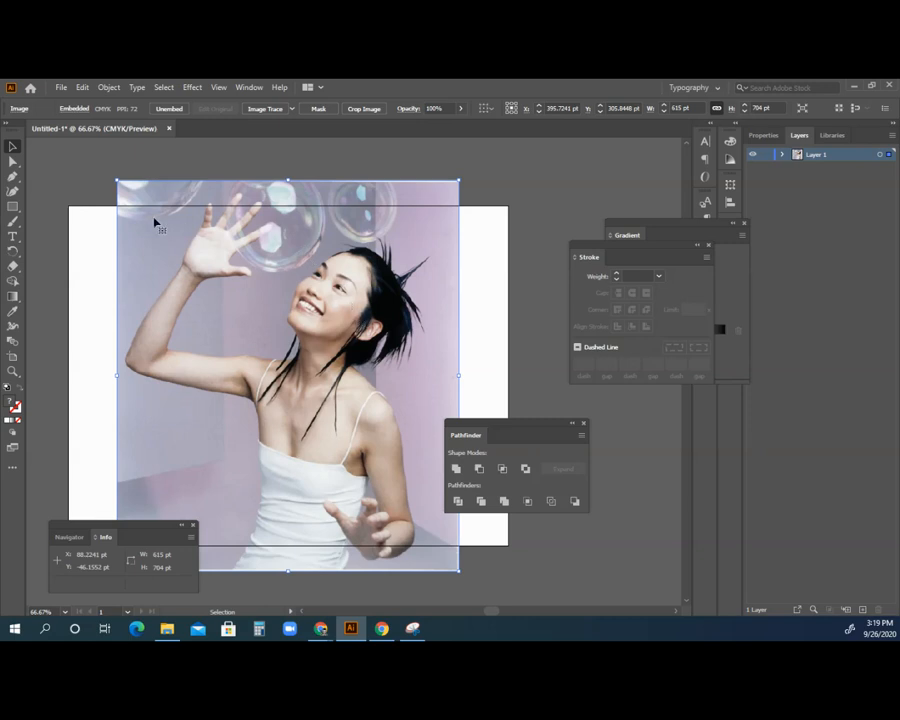
drag(113, 179, 225, 304)
drag(313, 348, 341, 321)
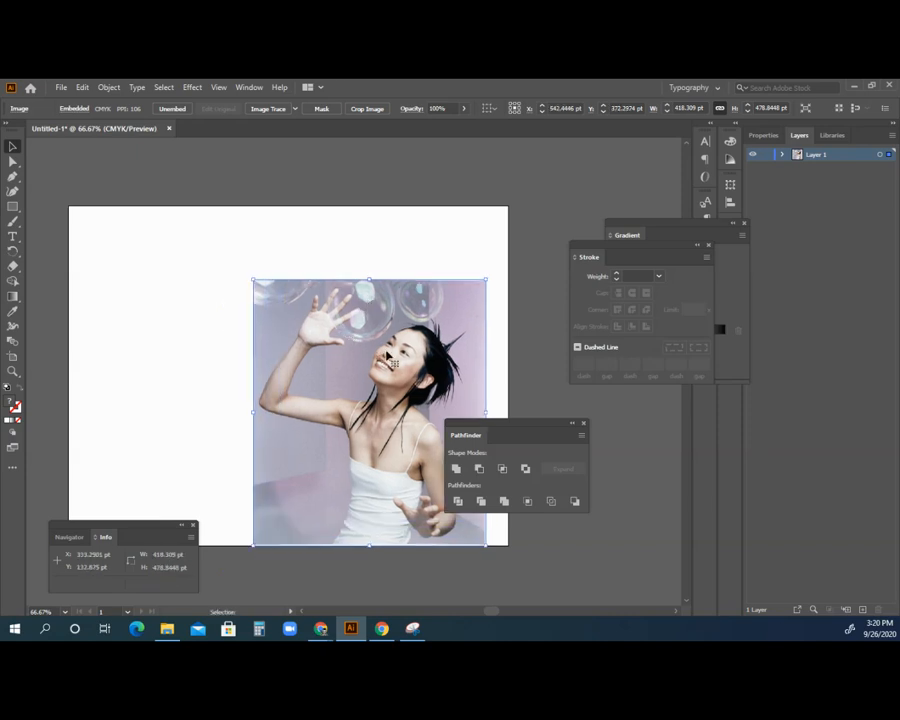
drag(255, 280, 249, 275)
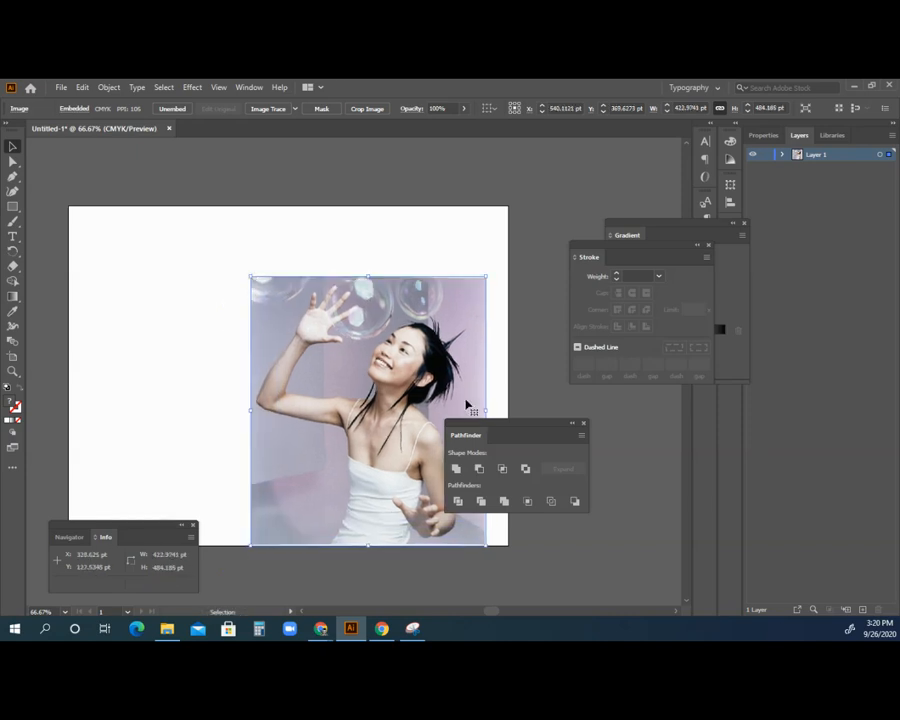
drag(476, 427, 545, 430)
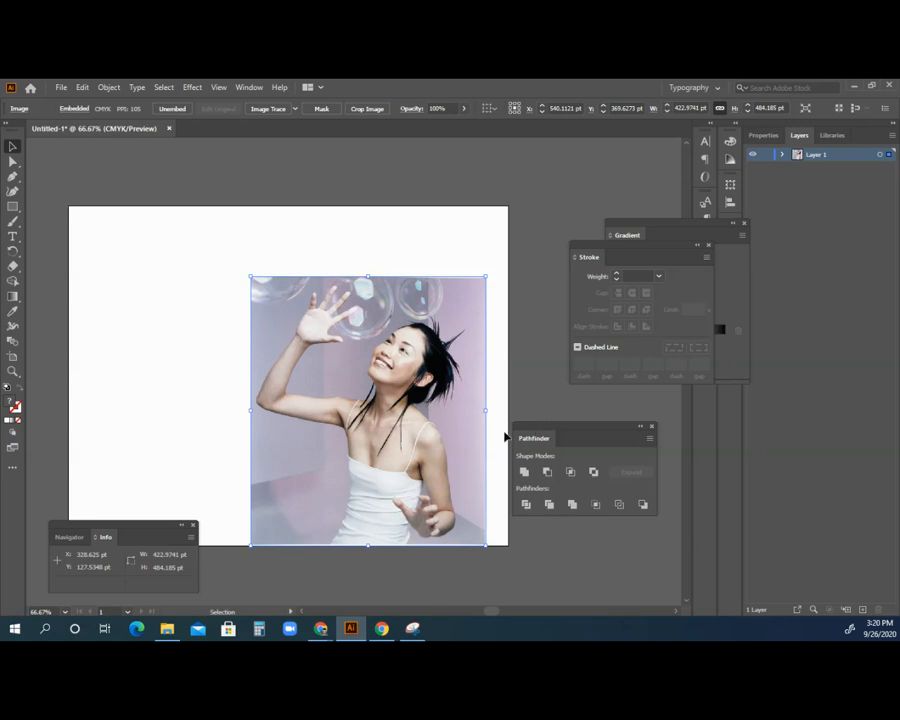
click(502, 358)
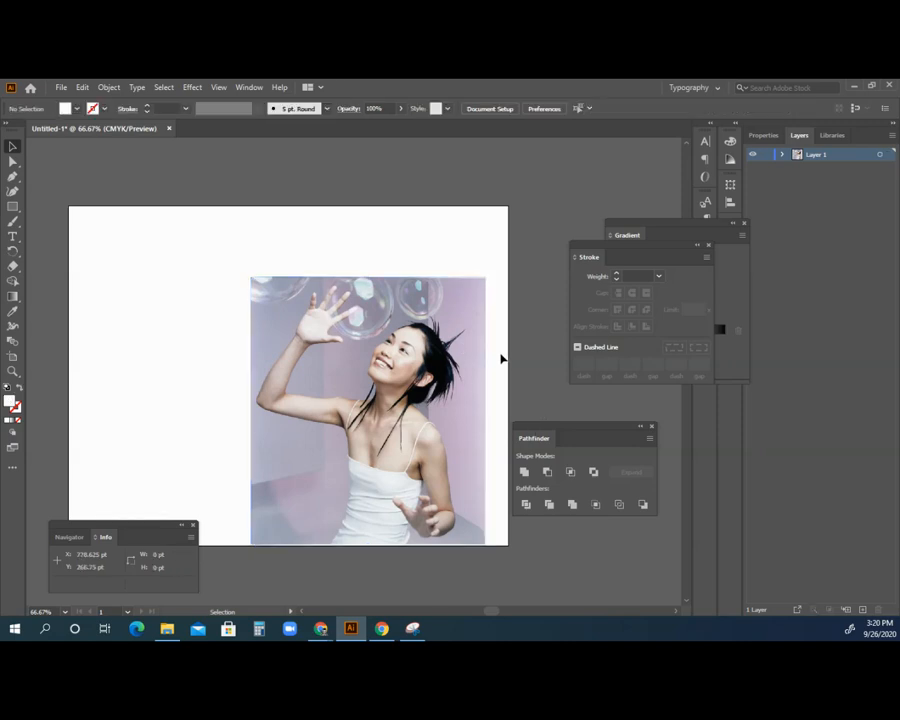
Step: Lock Layer 1, which holds the photo
click(766, 155)
click(766, 155)
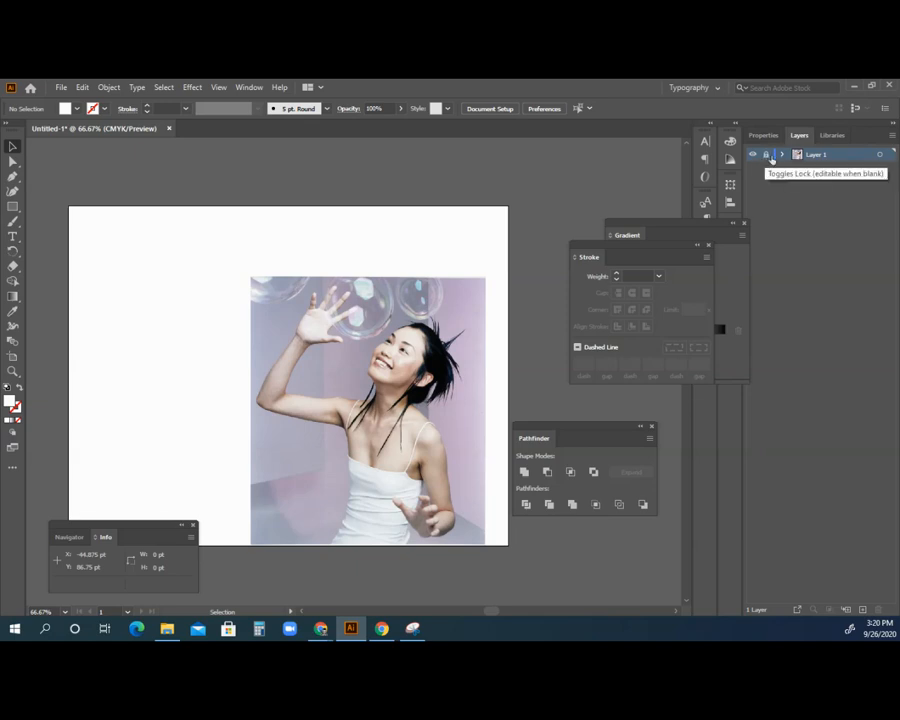
click(770, 156)
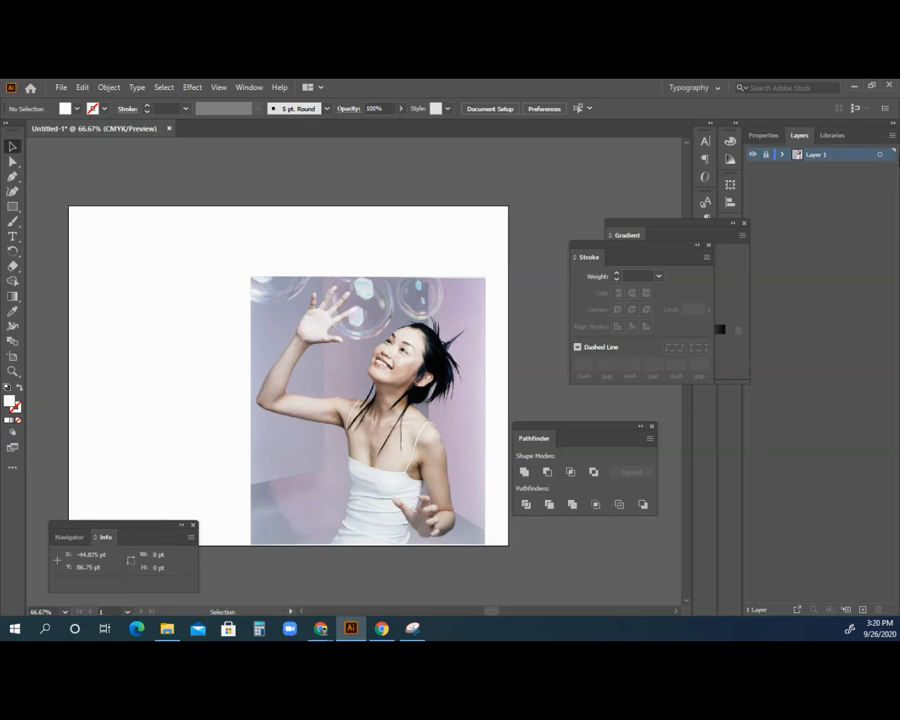
Step: Add a new layer named Layer 2 above the photo layer and make it the active layer
click(889, 138)
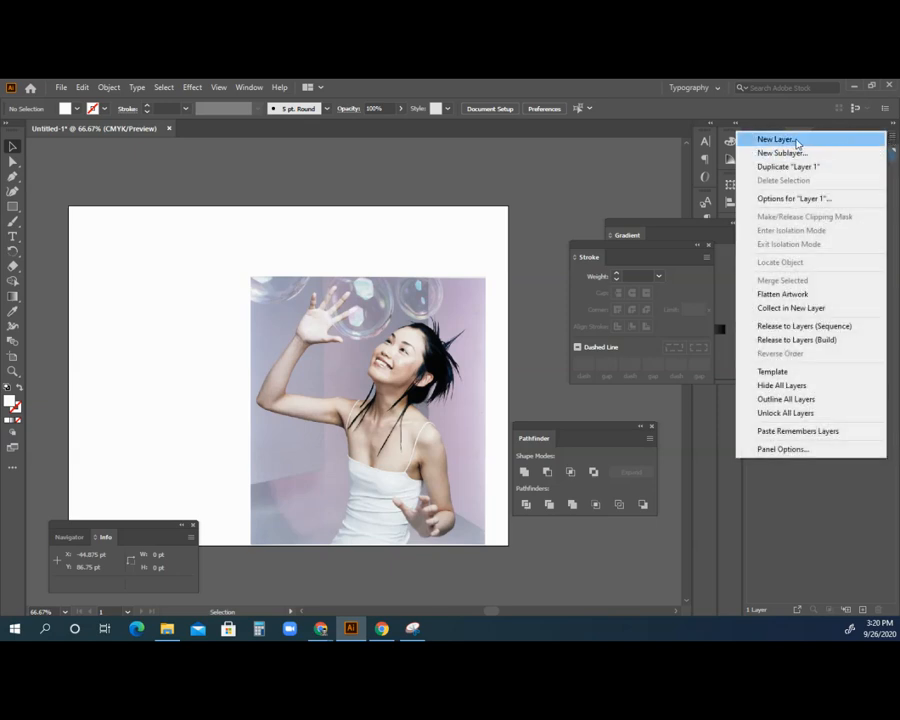
click(797, 143)
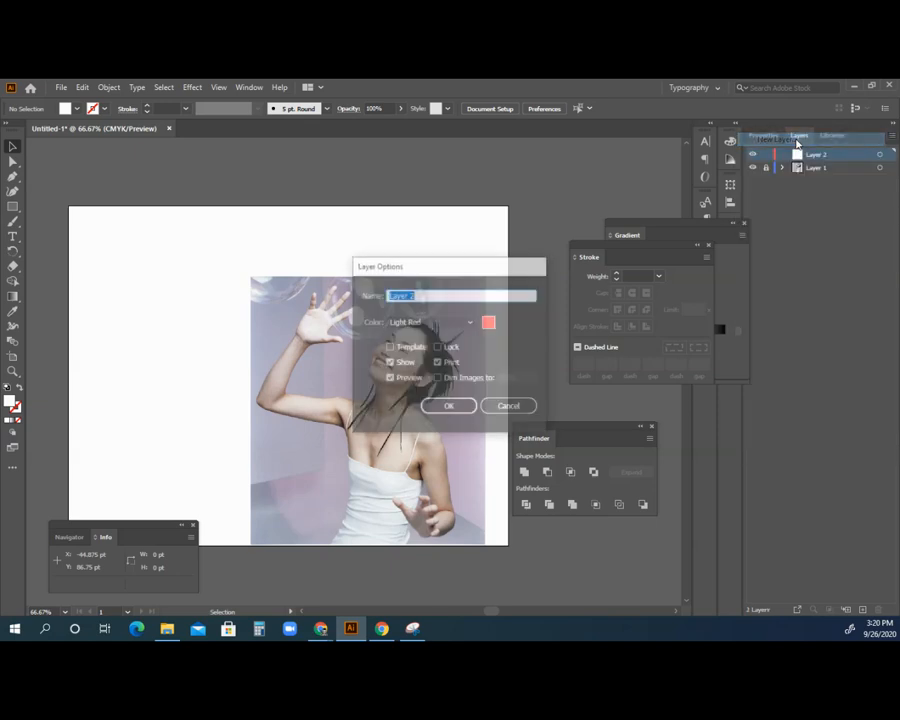
click(456, 405)
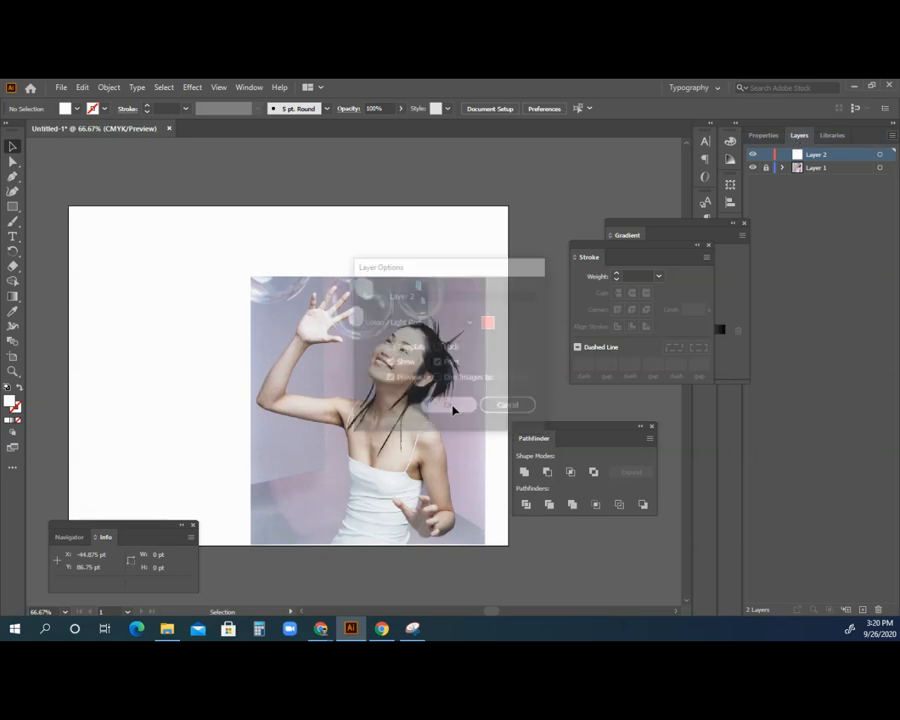
click(835, 168)
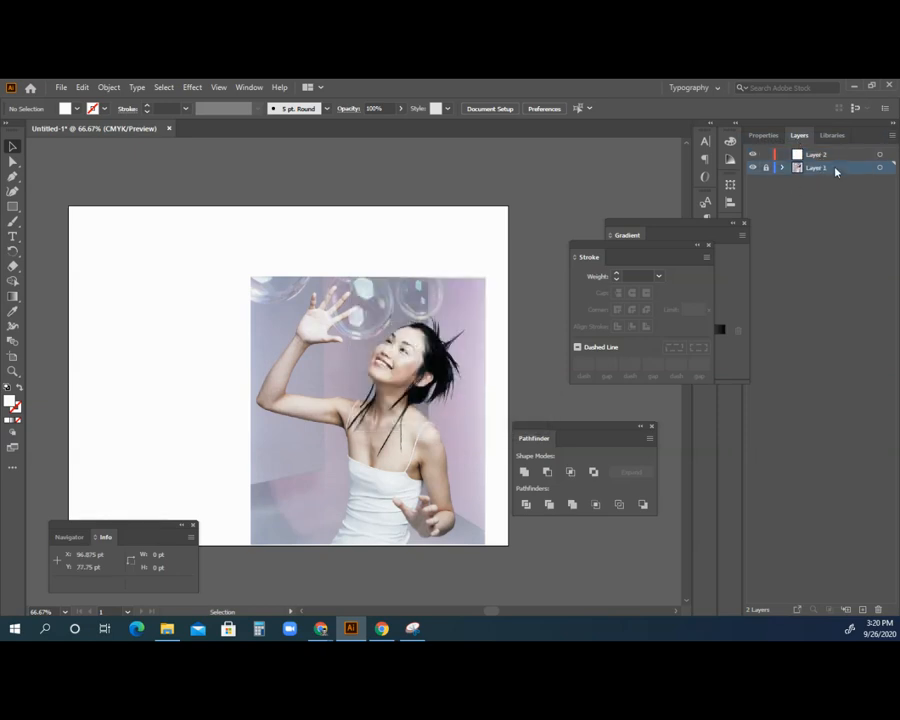
click(836, 156)
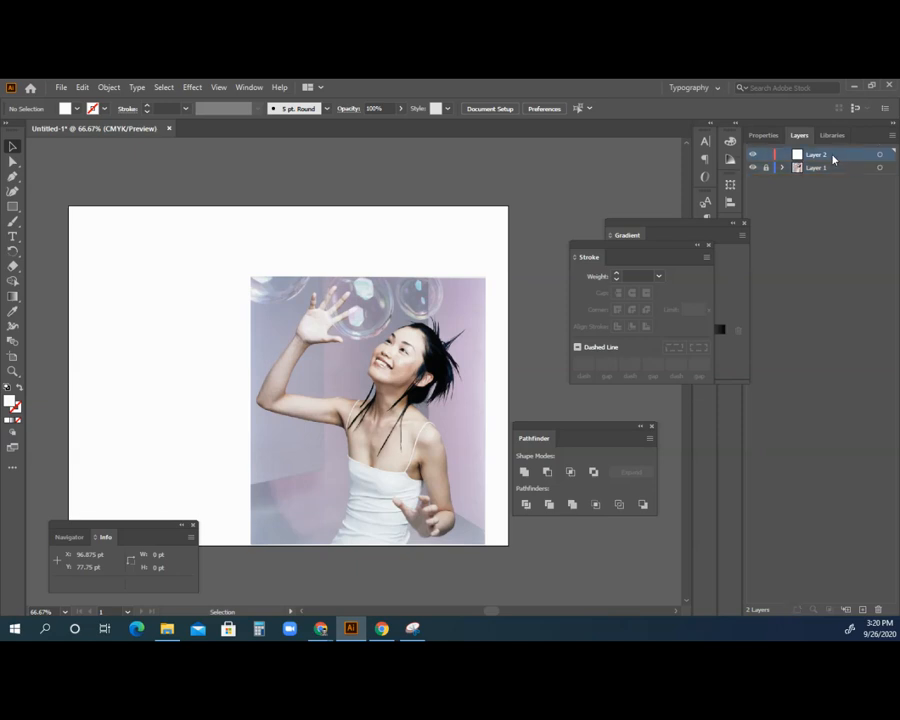
Step: Set up the Pen tool with no fill and a 1 pt black stroke for tracing the figure
click(14, 371)
click(428, 426)
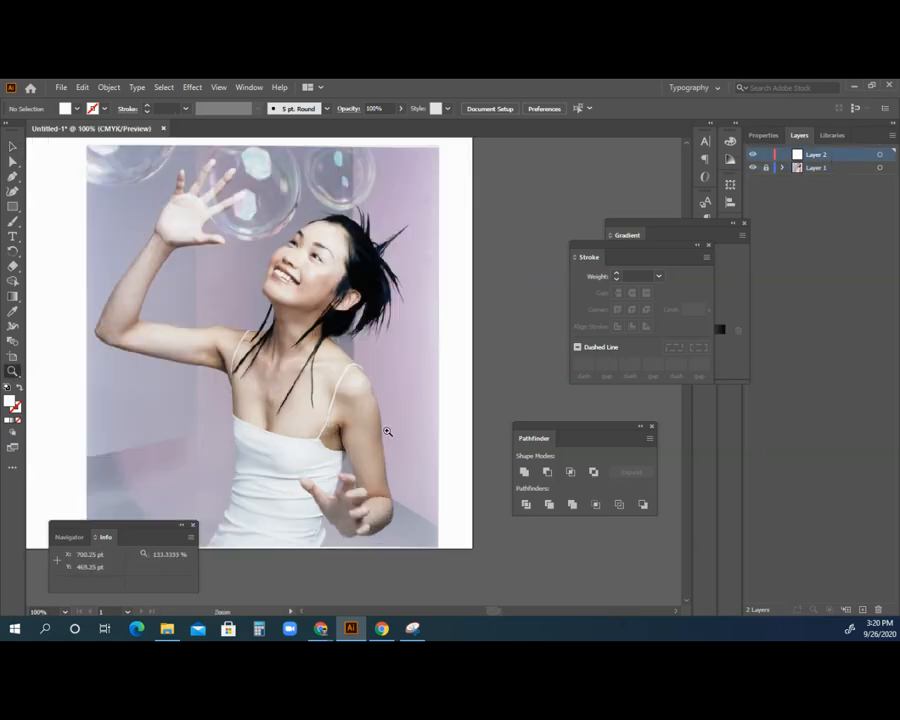
drag(13, 372, 53, 387)
drag(174, 322, 232, 360)
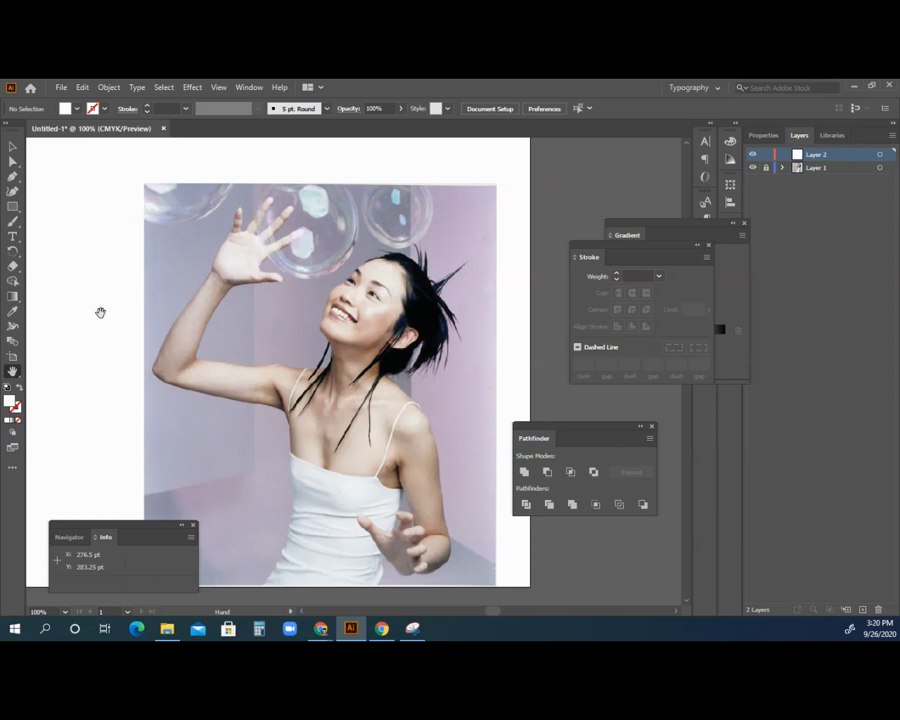
click(12, 177)
click(7, 387)
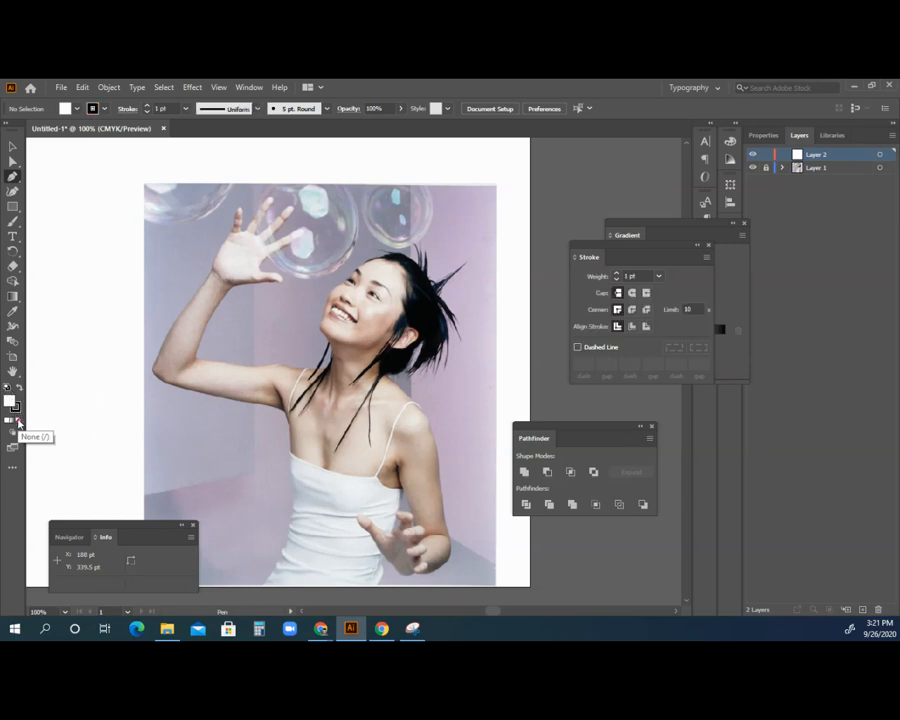
click(19, 423)
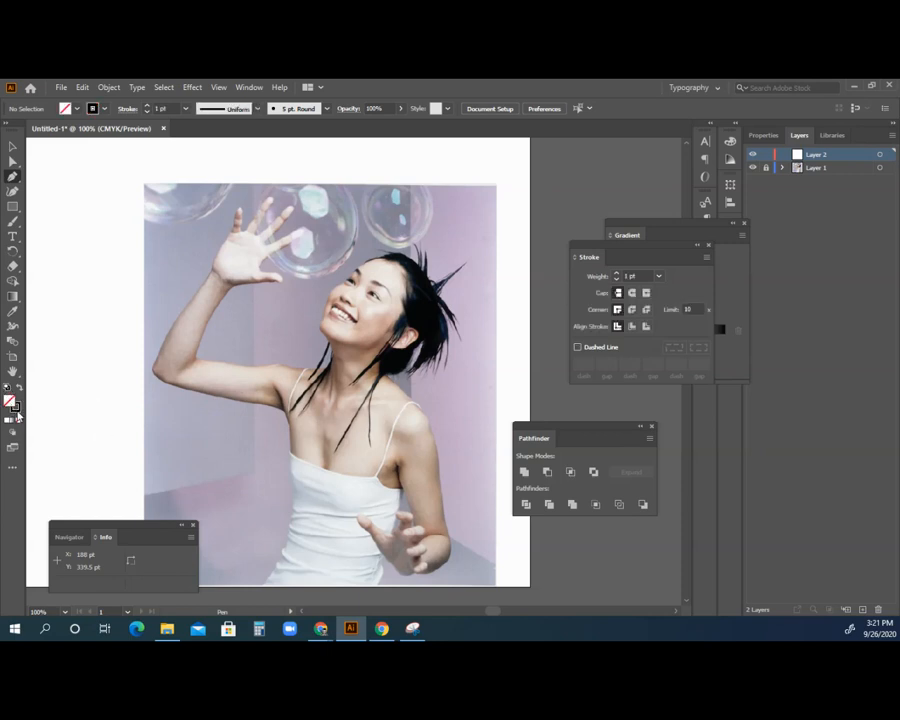
click(7, 389)
click(213, 411)
click(178, 336)
click(228, 330)
click(269, 356)
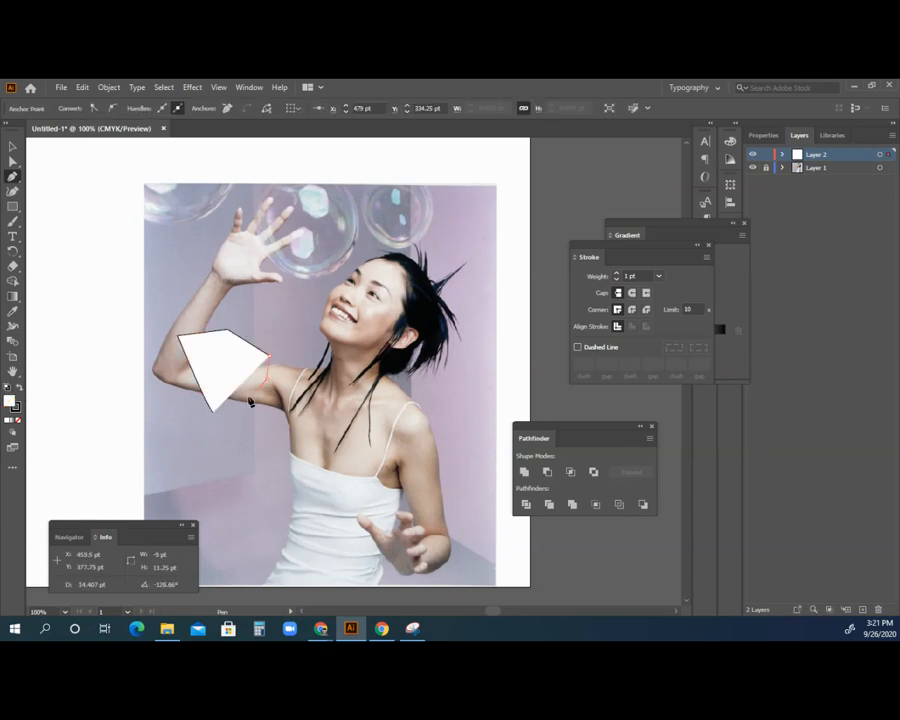
click(267, 379)
click(213, 411)
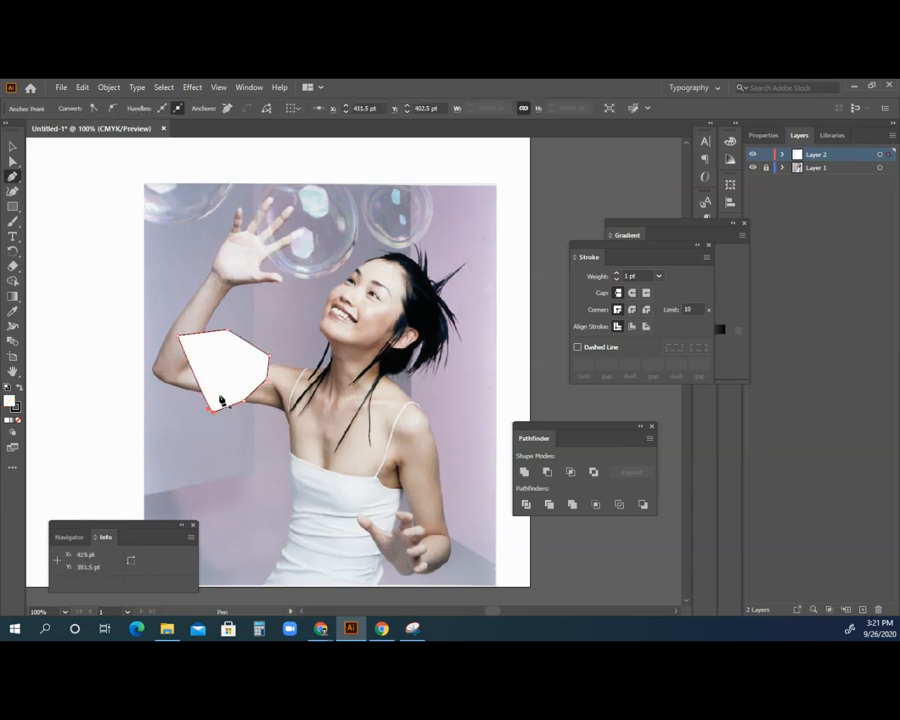
key(Delete)
click(18, 420)
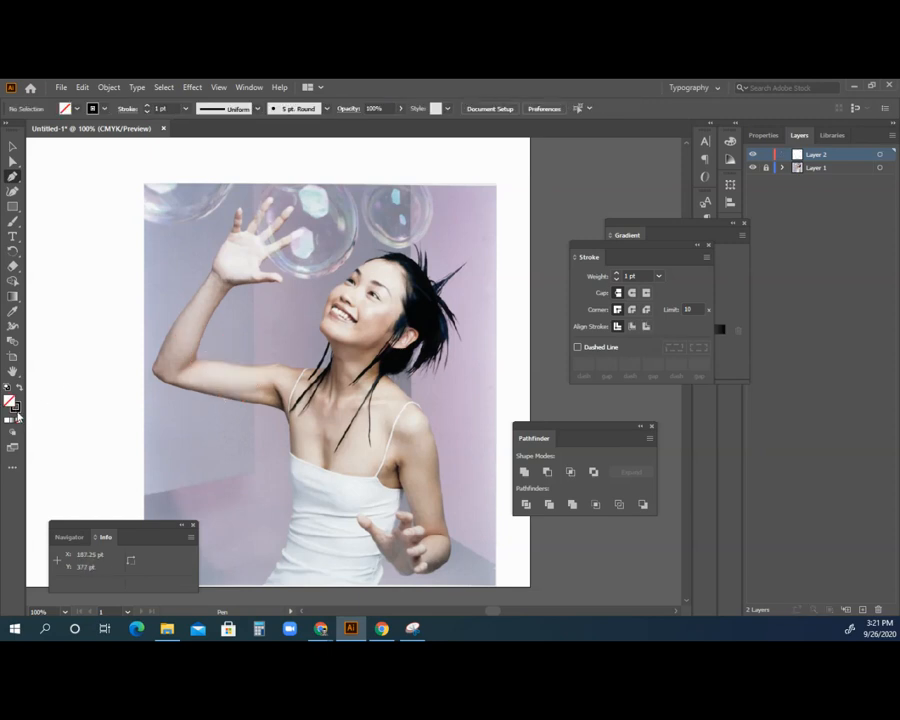
Step: Start the skin outline with the Pen tool at the raised arm's inner elbow and trace the forearm up to the thumb's base
click(202, 359)
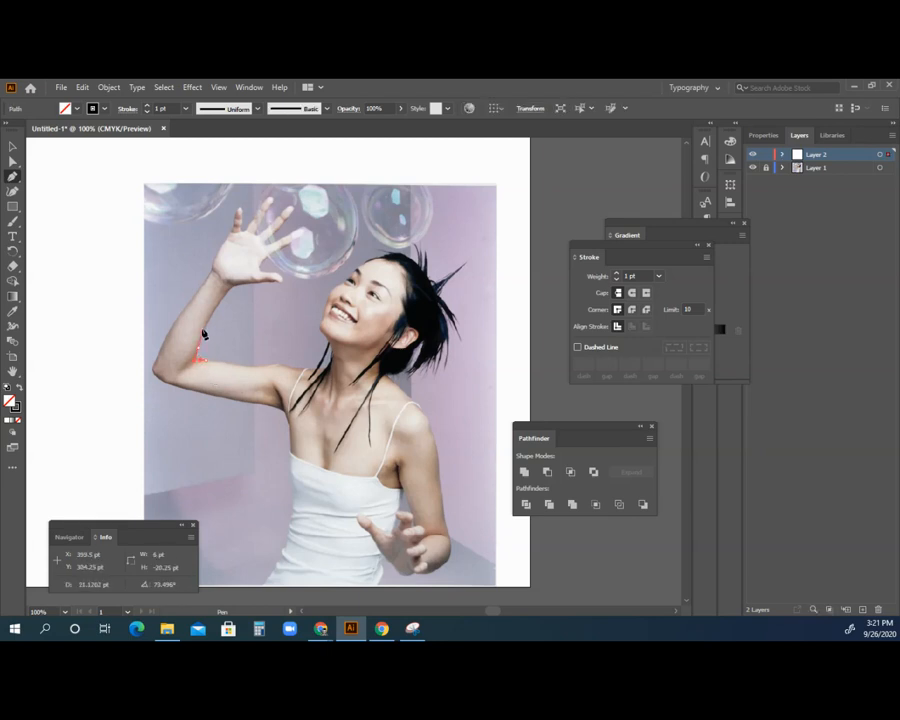
click(222, 295)
click(233, 290)
click(253, 288)
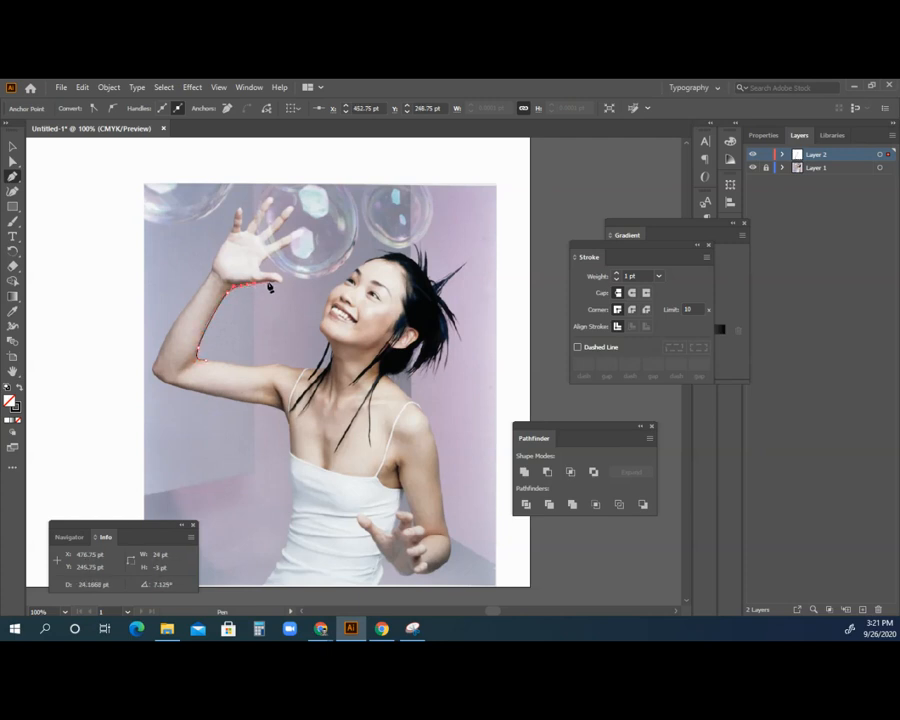
Step: Continue the outline around the thumb and fingers of the raised hand
drag(280, 286, 281, 281)
click(276, 273)
click(264, 271)
click(263, 265)
drag(304, 238, 242, 216)
click(280, 236)
drag(242, 213, 239, 206)
Step: Continue the outline down the raised arm's outer side and underarm, then along the upper edge of the white top
drag(237, 209, 201, 287)
drag(161, 349, 169, 385)
drag(261, 405, 293, 460)
click(294, 467)
click(347, 486)
click(390, 498)
click(404, 490)
Step: Trace the lowered hand around its fingers, thumb and palm as part of the skin outline
click(417, 530)
click(412, 531)
click(412, 527)
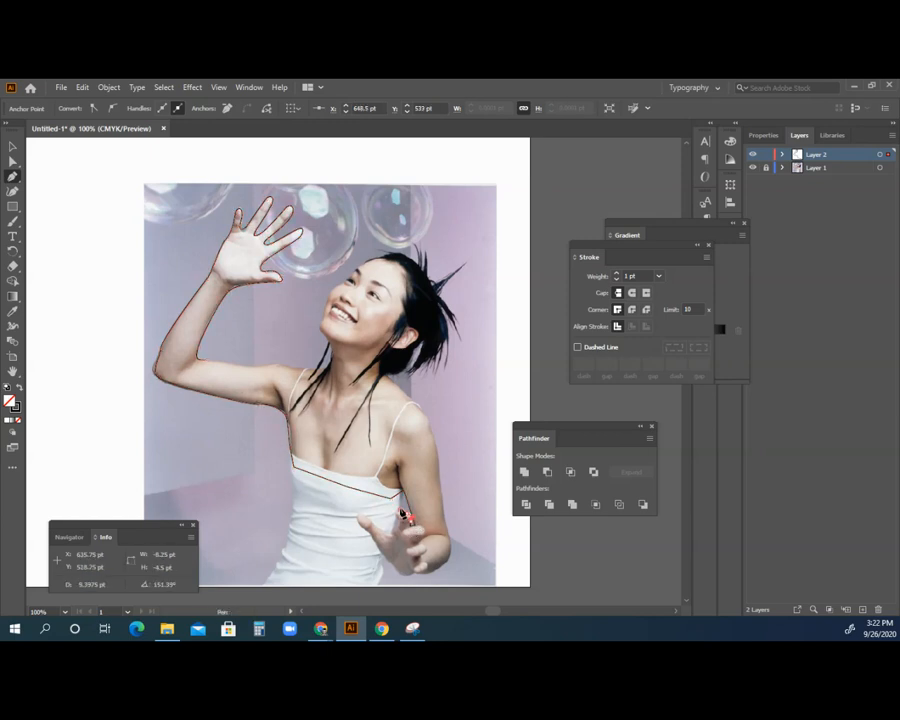
click(400, 518)
click(394, 530)
click(359, 515)
click(385, 552)
click(426, 577)
Step: Continue the outline from the lowered hand up the arm and over the shoulder to the neck
drag(444, 567, 450, 541)
drag(438, 447, 436, 436)
drag(393, 382, 385, 367)
click(385, 368)
Step: Trace around the ear, head and face, then close the outline along the raised upper arm at the inner elbow
click(400, 356)
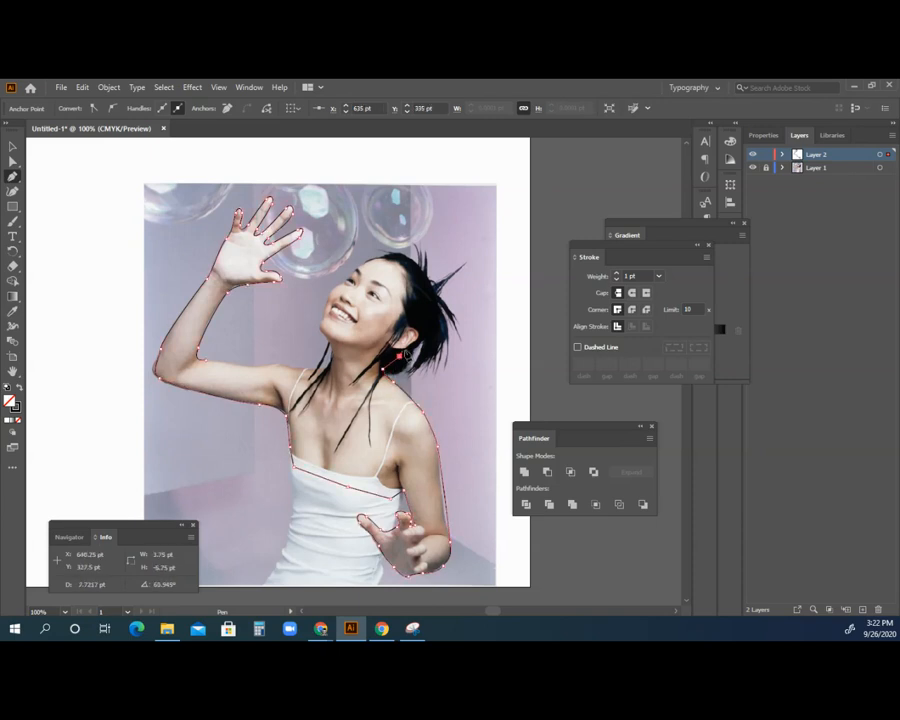
click(418, 341)
click(427, 287)
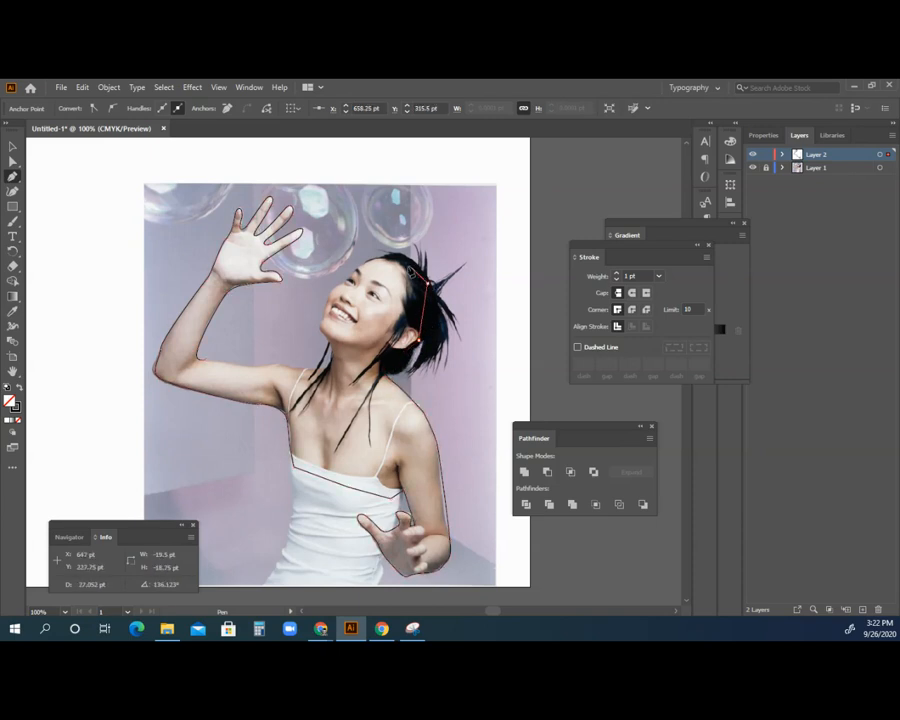
click(389, 258)
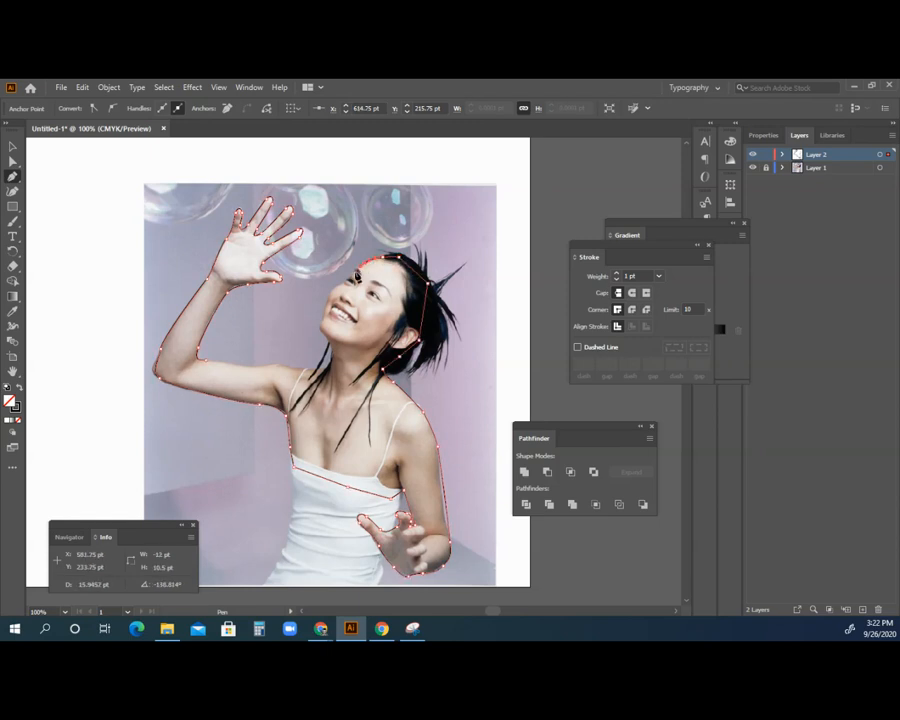
drag(349, 275, 281, 361)
drag(269, 366, 201, 361)
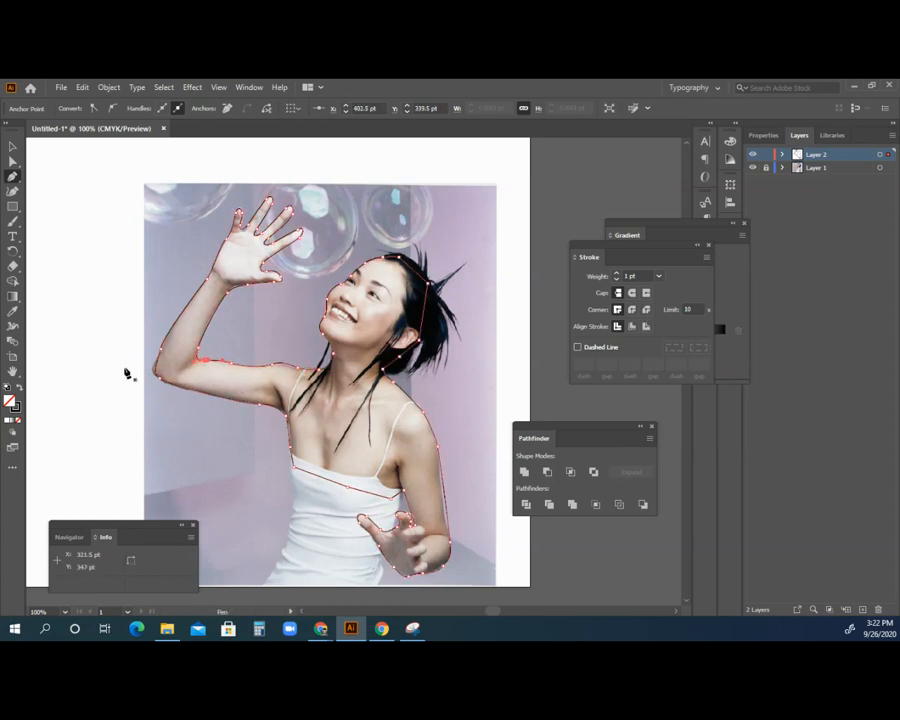
Step: Fill the traced outline with a skin tone sampled from the raised forearm using the Eyedropper
click(12, 370)
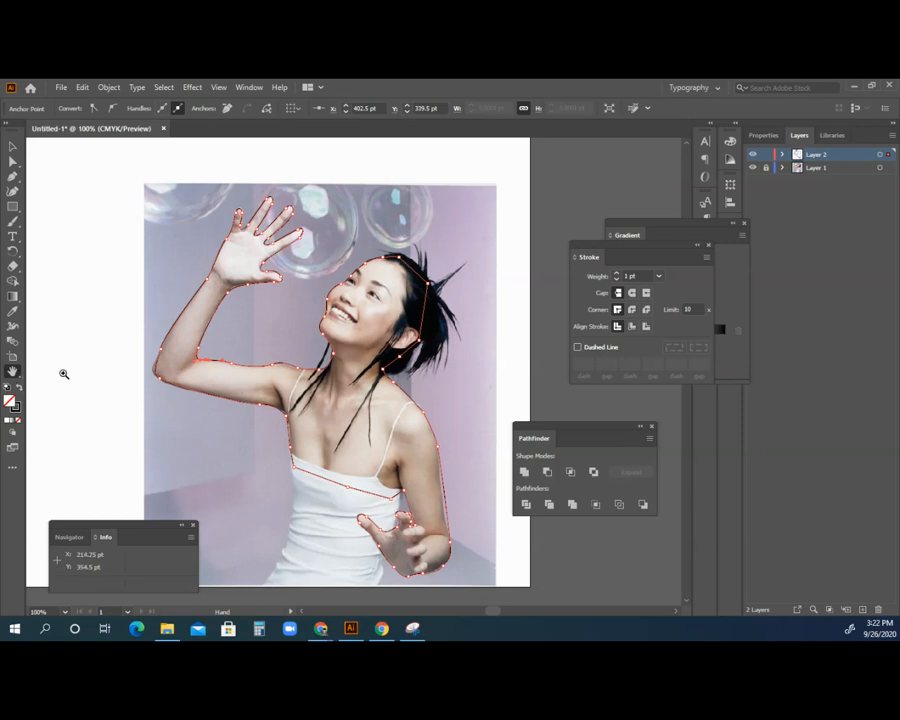
click(50, 375)
click(258, 390)
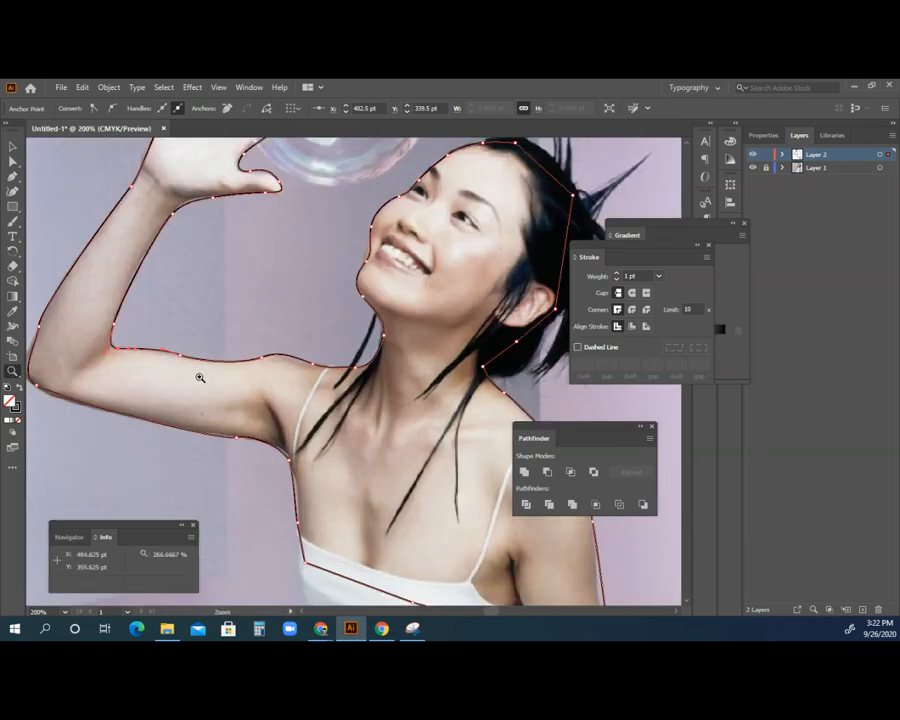
click(12, 370)
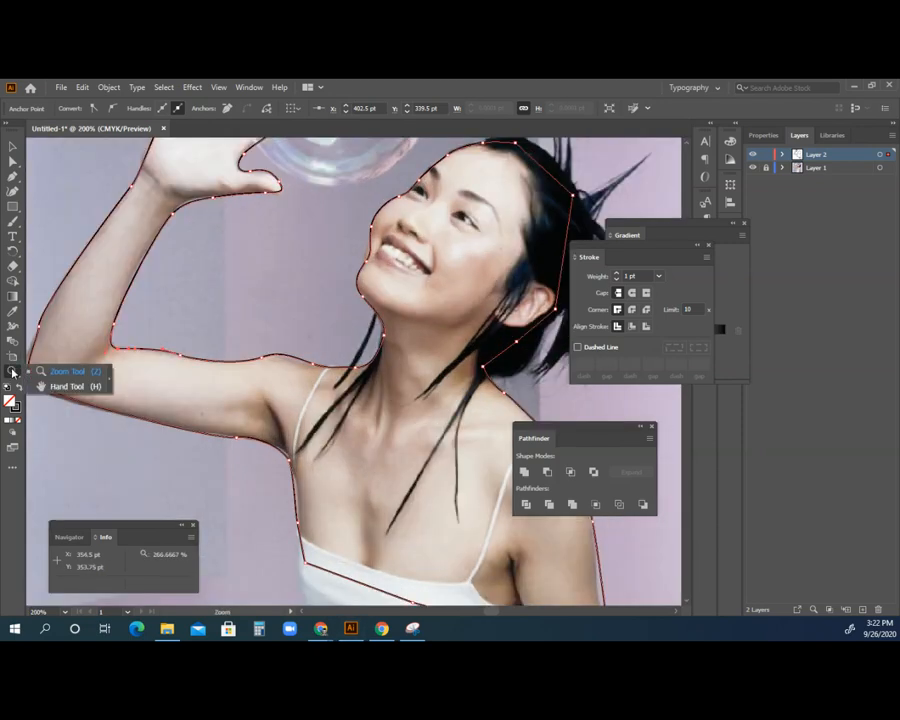
click(12, 313)
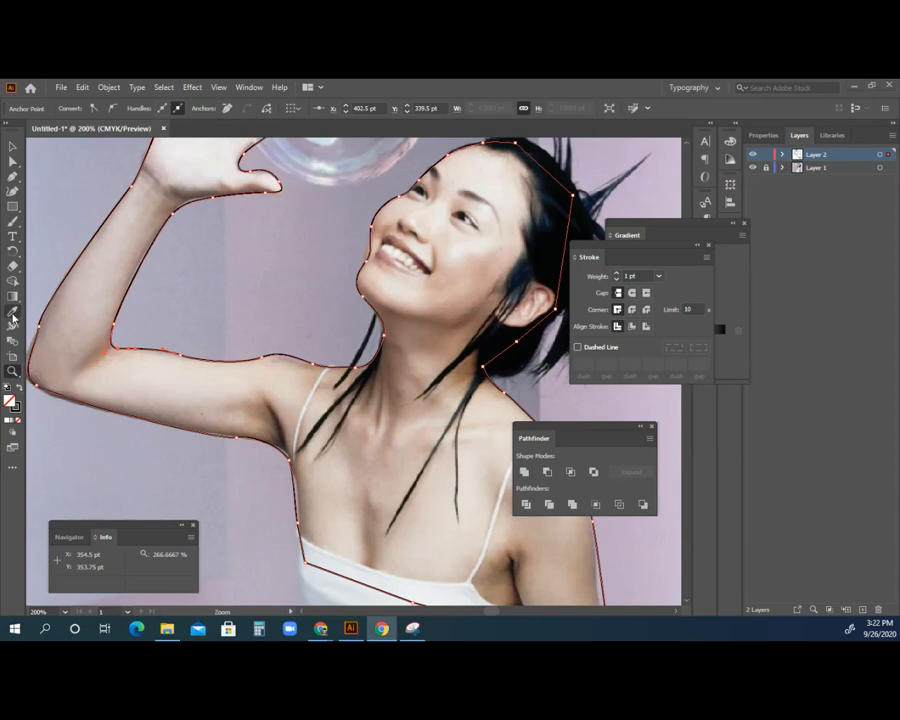
click(91, 292)
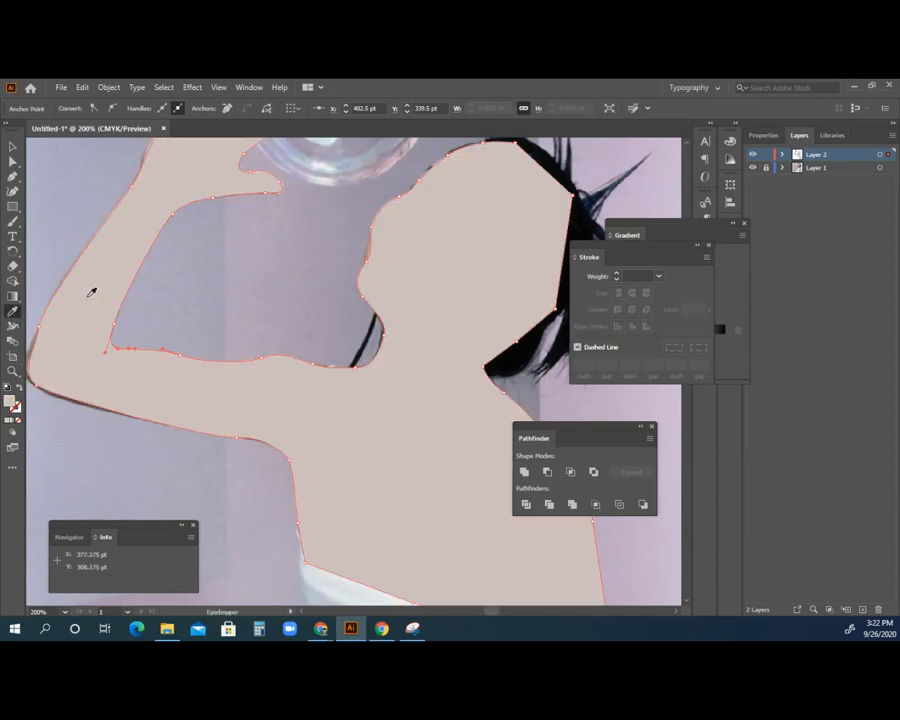
Step: Swap the outline's fill and stroke so the skin tone becomes a 1 pt stroke with no fill
click(12, 371)
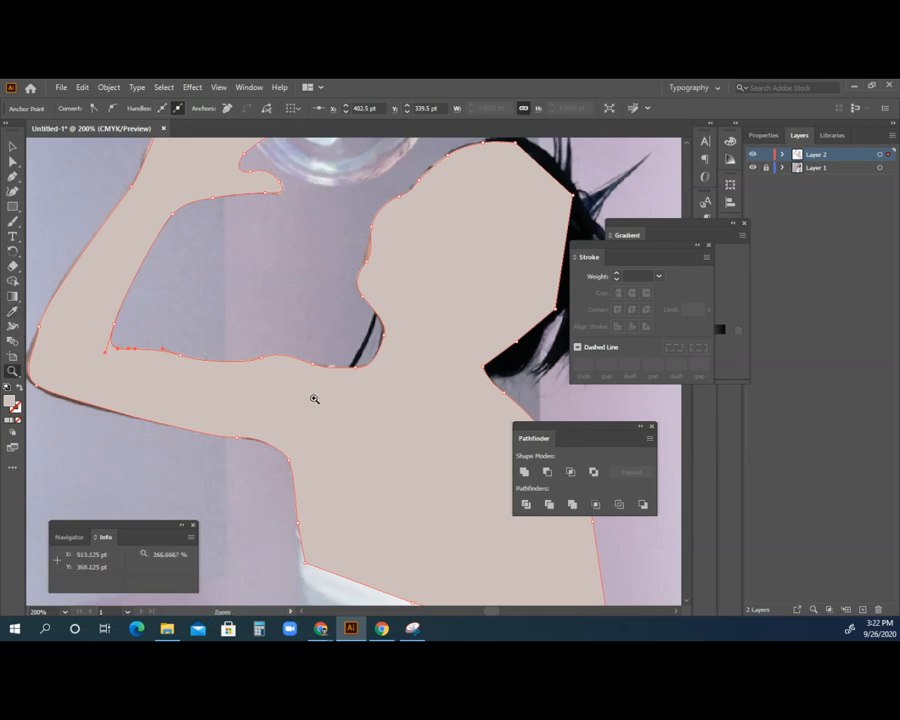
alt+click(405, 407)
alt+click(396, 401)
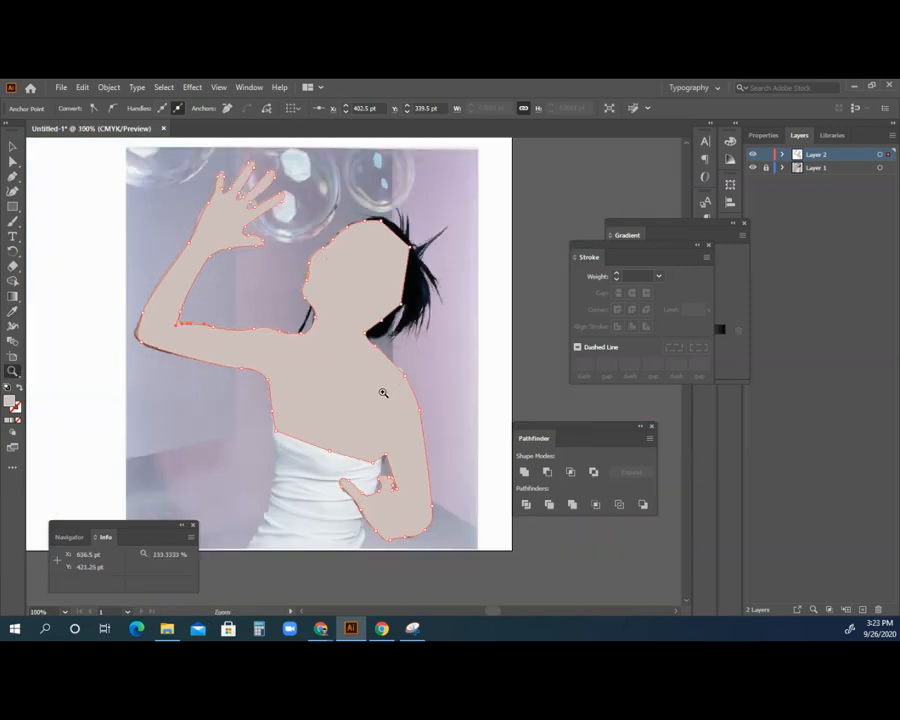
click(18, 388)
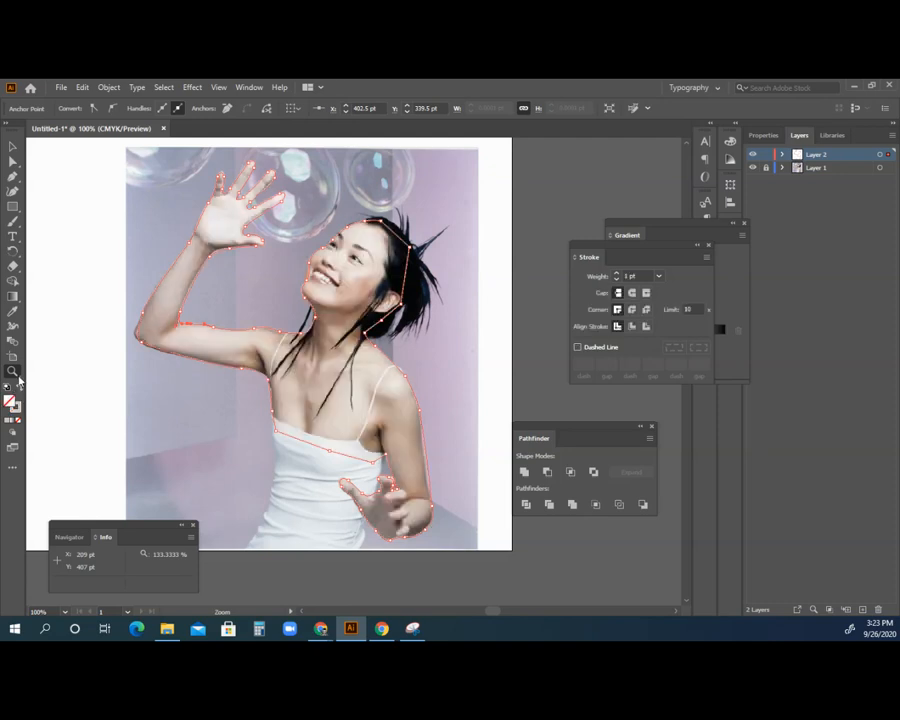
Step: Reshape the outline's anchor points and handles at the raised arm's elbow, wrist and fingers to follow the photo
click(199, 343)
click(362, 378)
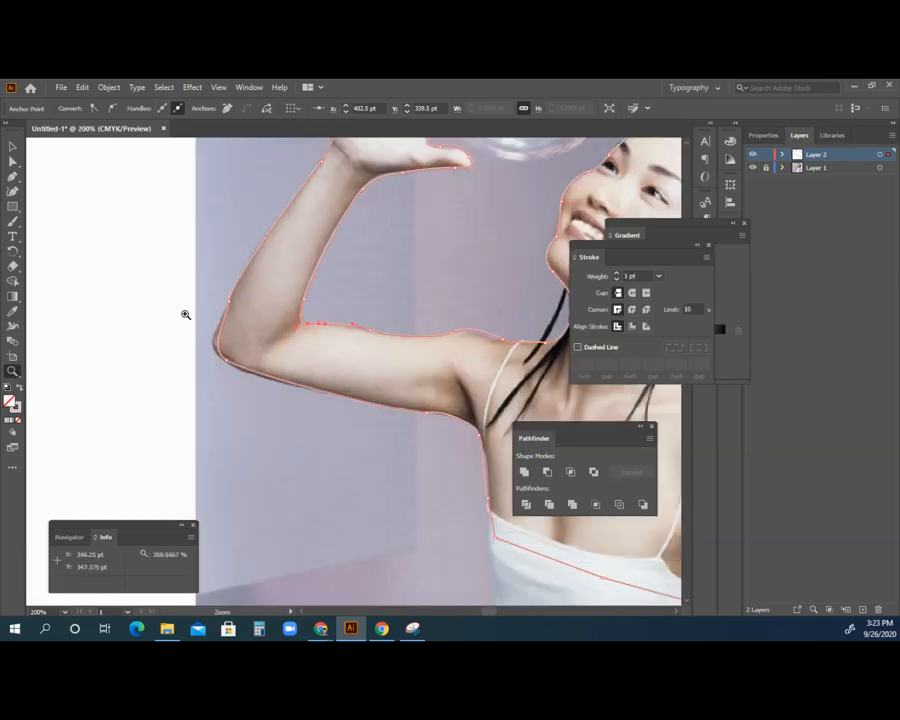
click(9, 163)
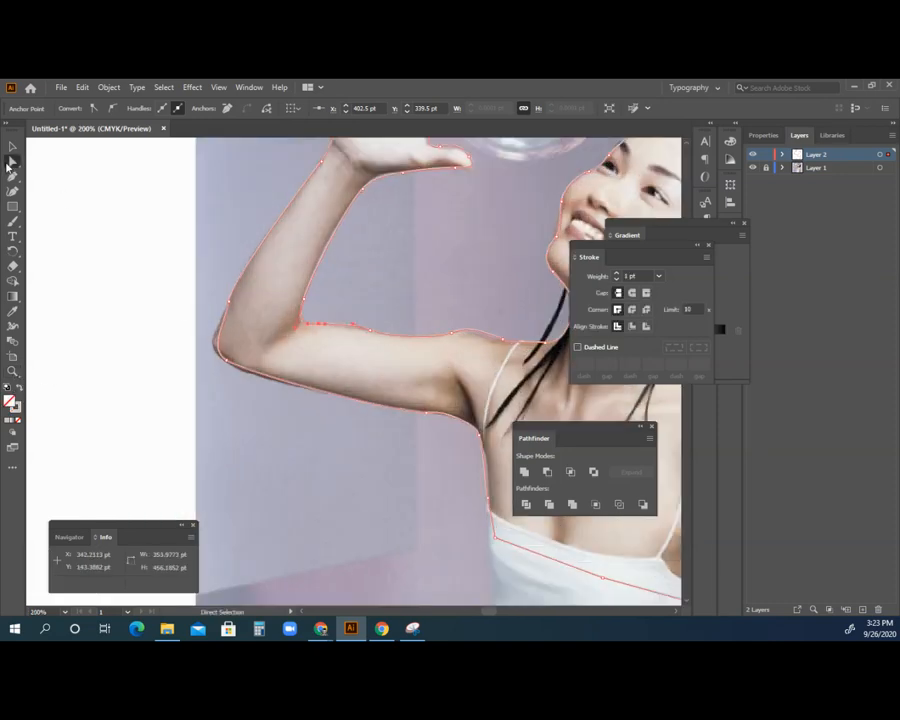
click(226, 366)
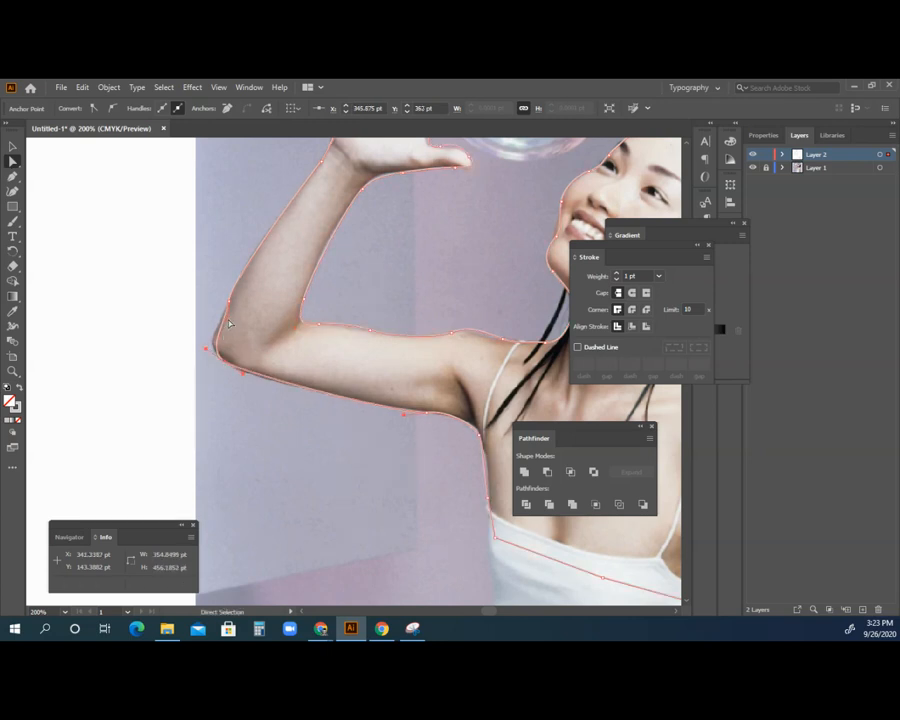
scroll(262, 323, up, 3)
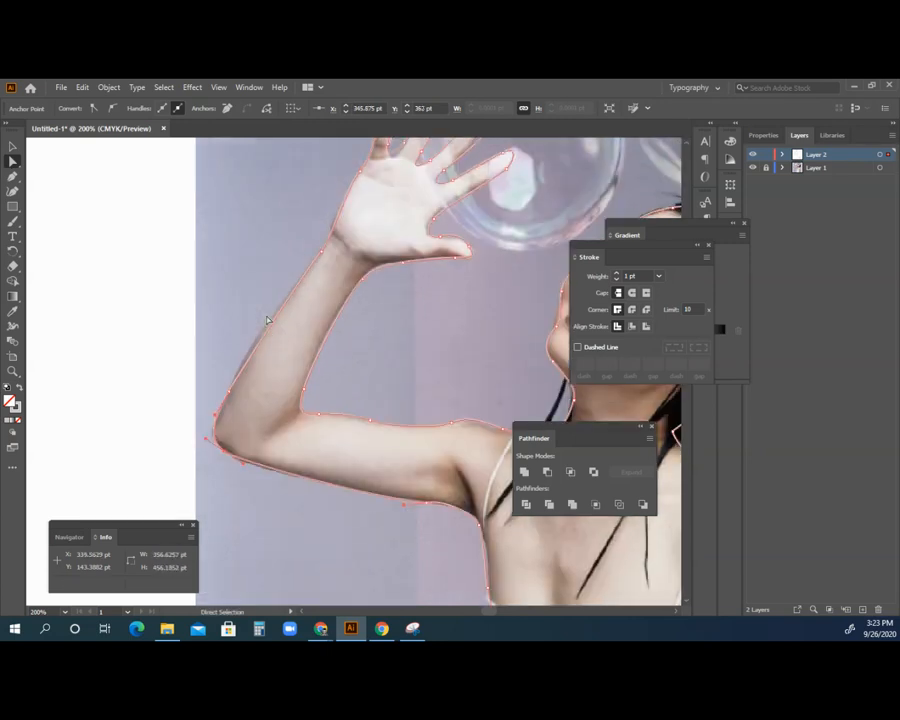
scroll(267, 320, up, 1)
drag(322, 287, 274, 337)
scroll(325, 320, up, 3)
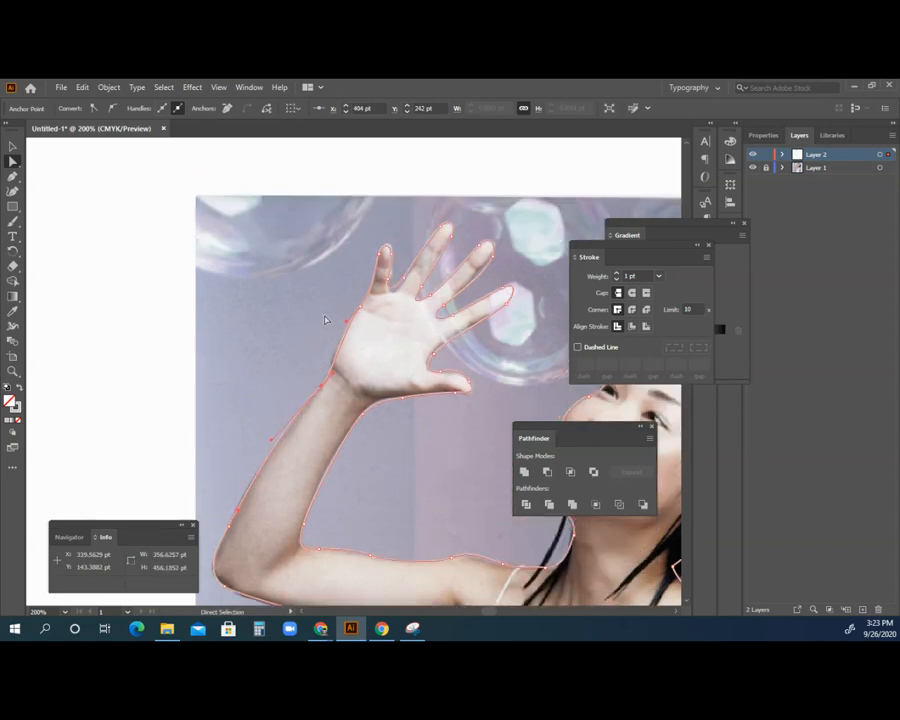
drag(347, 322, 327, 341)
drag(404, 279, 403, 282)
Step: Deselect the outline and trace a closed shadow shape along the raised arm's underside with no fill and a 1 pt black stroke
drag(13, 371, 50, 386)
drag(312, 473, 66, 294)
drag(230, 394, 361, 392)
click(12, 148)
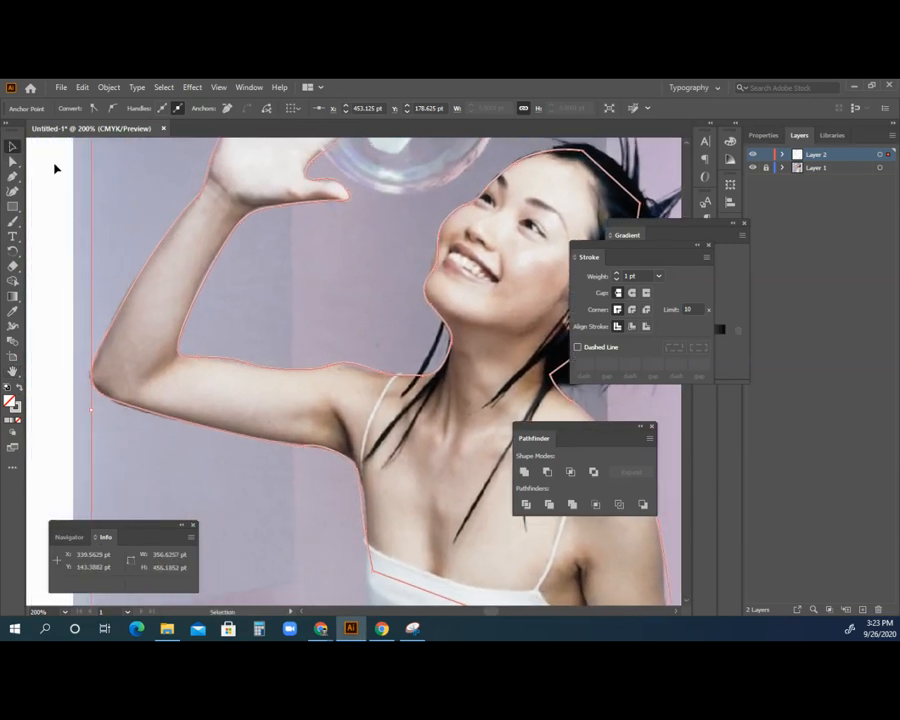
click(56, 168)
click(12, 176)
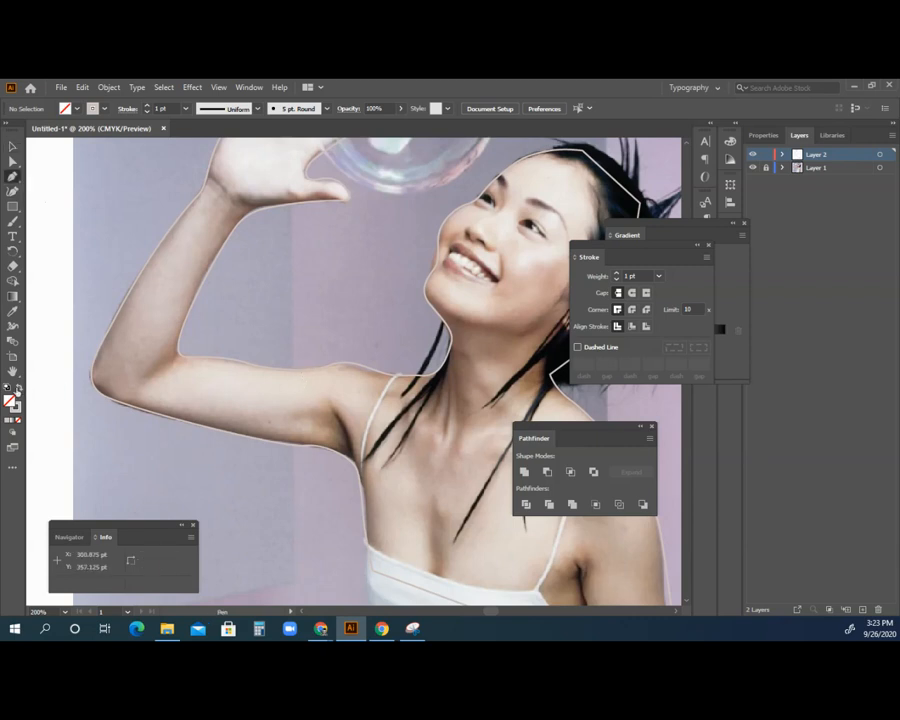
click(9, 421)
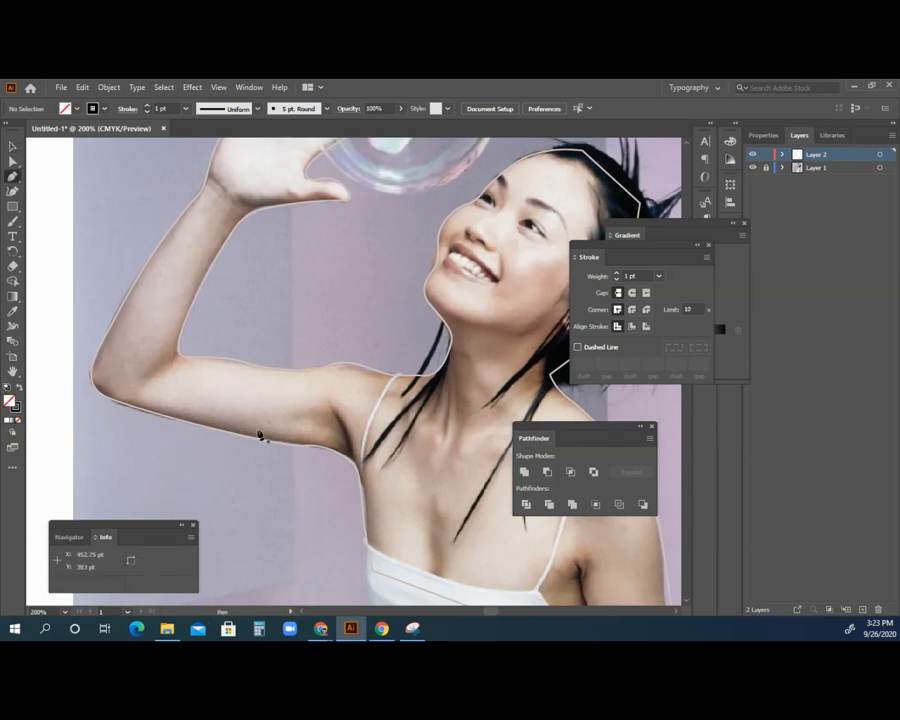
mouse_move(179, 407)
mouse_down()
mouse_move(92, 390)
mouse_move(116, 404)
mouse_up()
drag(206, 427, 240, 435)
drag(294, 447, 222, 418)
click(180, 408)
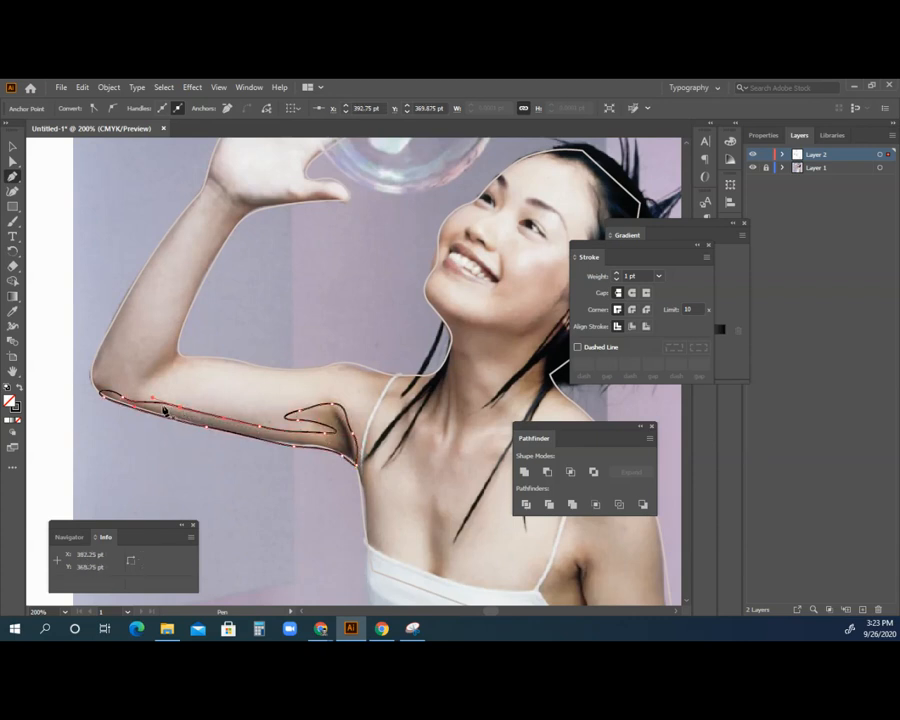
Step: Sample the brown underarm shadow for the traced shape and apply the colour as its stroke with no fill
click(13, 310)
click(230, 419)
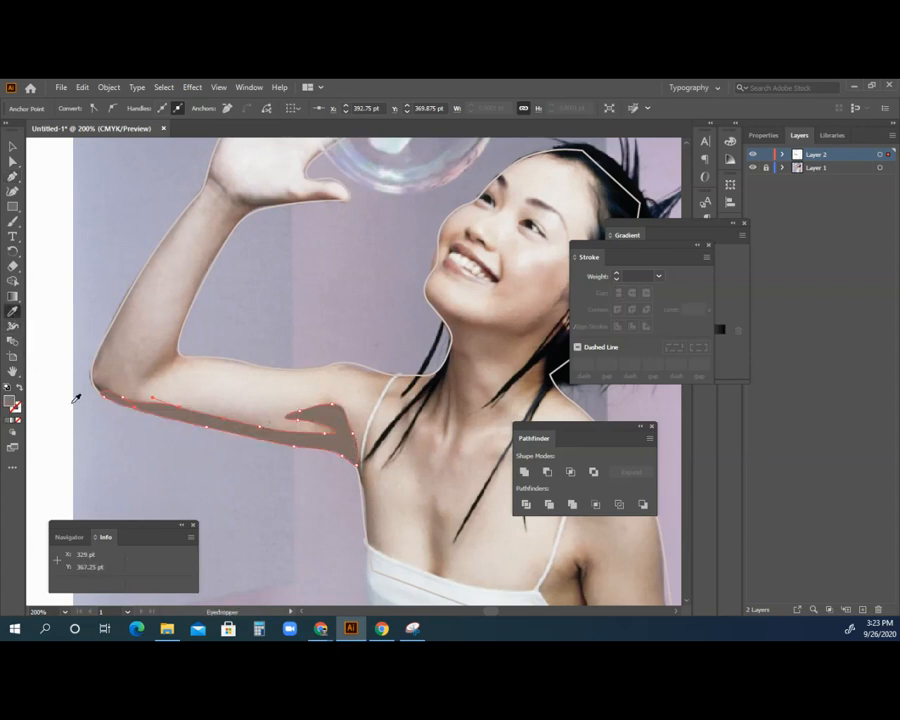
click(19, 390)
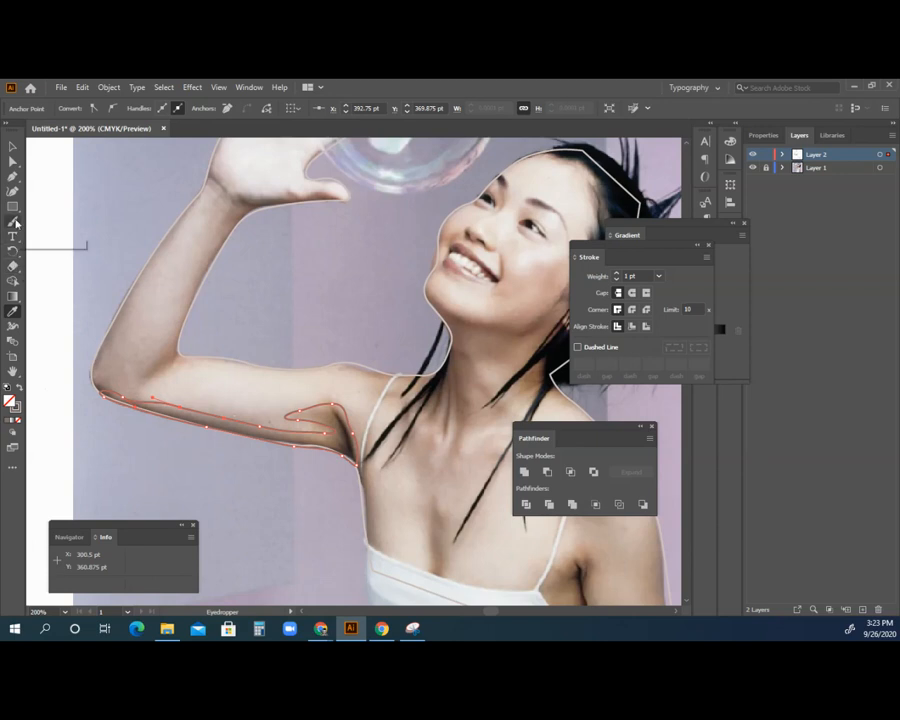
Step: Trace a smaller closed shape around the darkest part of the armpit shadow
click(13, 177)
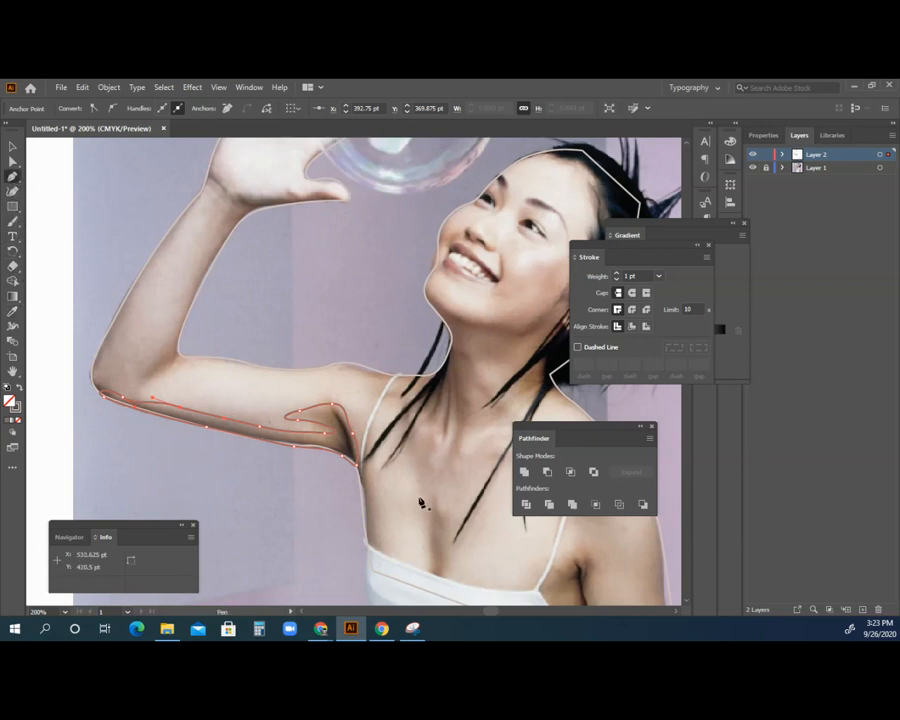
drag(339, 429, 352, 464)
click(353, 463)
click(333, 453)
click(340, 446)
click(338, 430)
Step: Fill the armpit shape with the dark colour sampled from the photo's armpit shadow
click(13, 315)
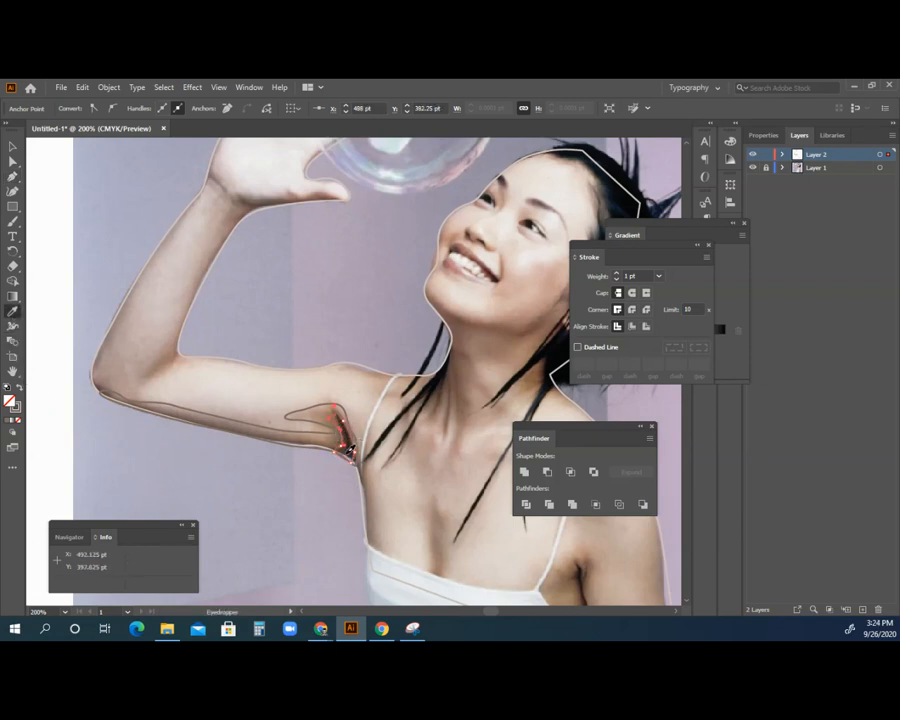
click(355, 453)
click(13, 161)
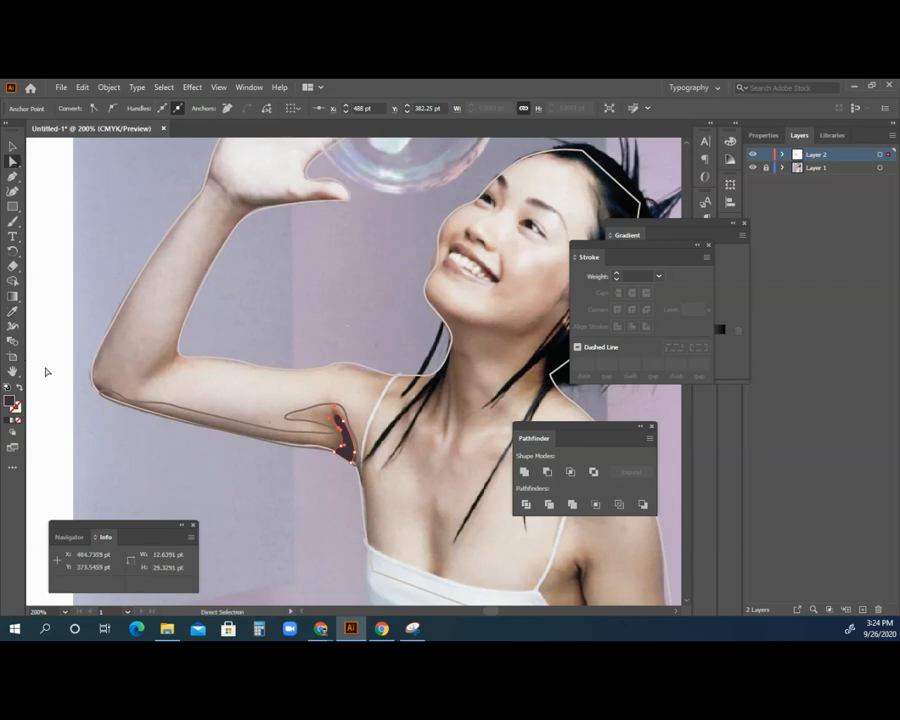
Step: Trace a closed shadow shape under the chin and down the neck with no fill and a 1 pt black stroke
click(13, 371)
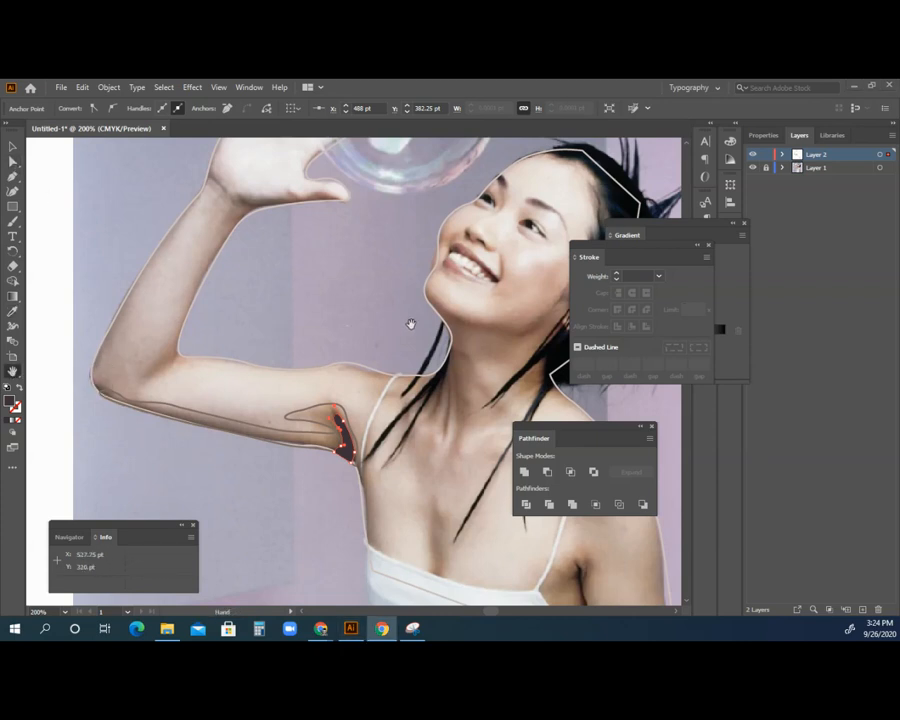
drag(394, 317, 240, 294)
click(13, 176)
drag(290, 276, 305, 290)
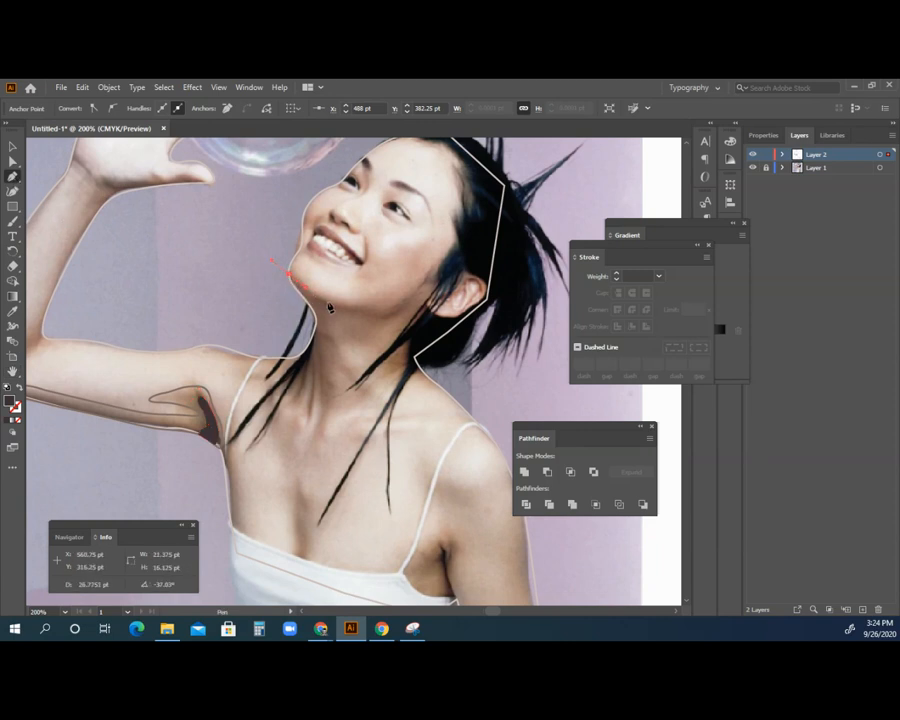
drag(387, 304, 378, 398)
click(19, 388)
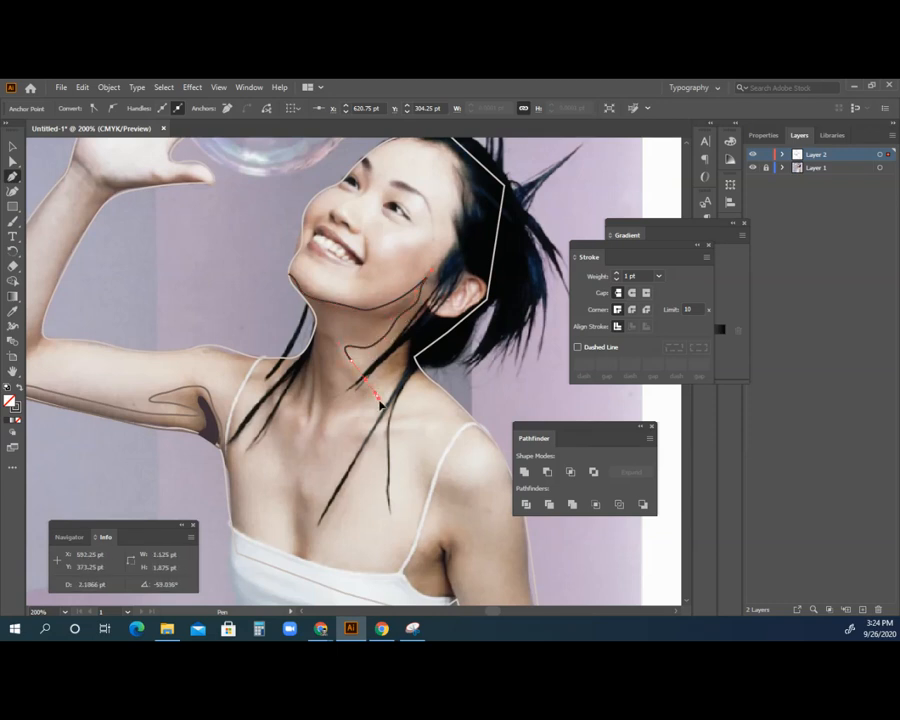
drag(316, 427, 286, 273)
click(289, 275)
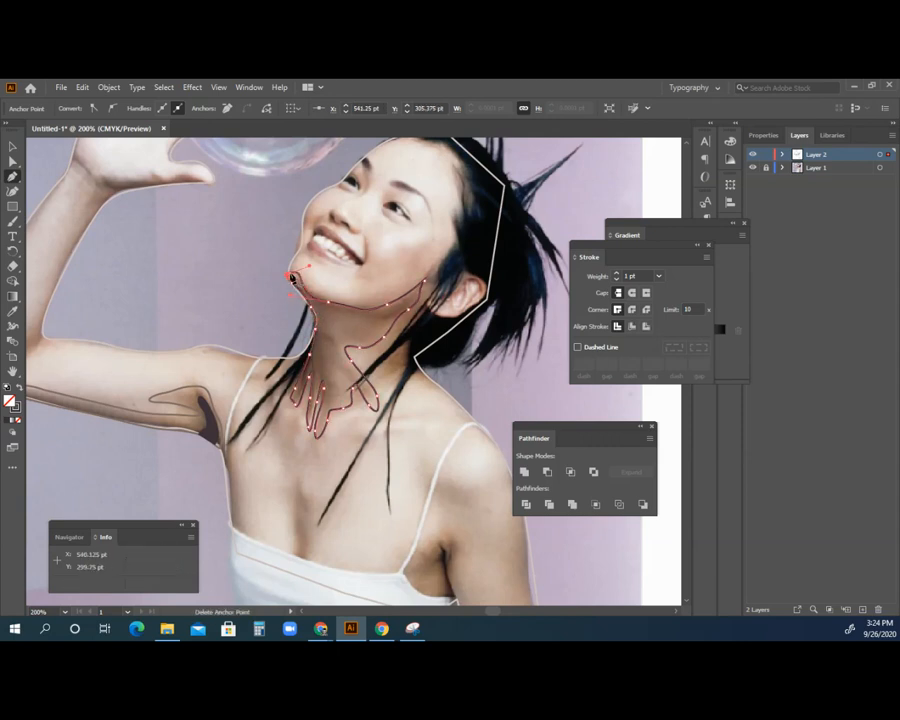
Step: Fill the neck shape with the brown sampled from the photo's neck shadow and adjust the curve handle at the chin
click(12, 312)
click(352, 321)
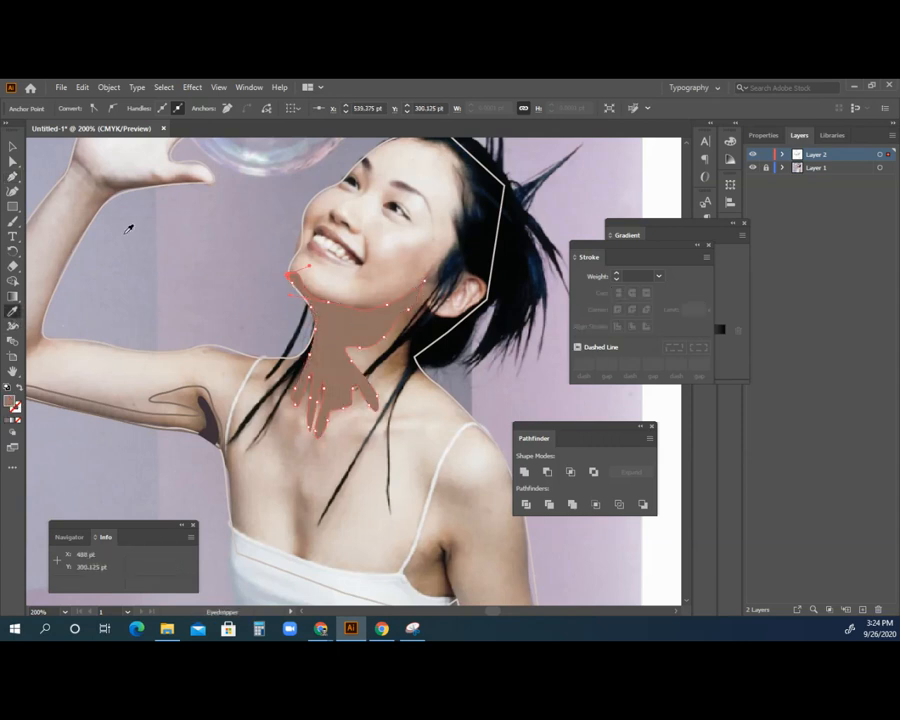
click(12, 165)
drag(308, 268, 296, 286)
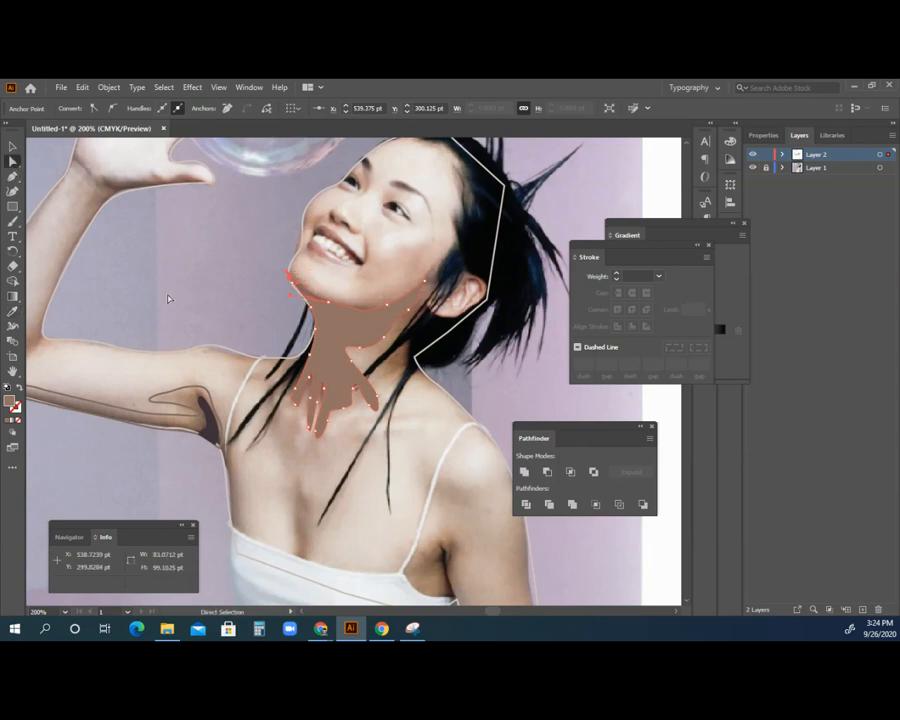
Step: Swap fill and stroke on the underarm shadow, and preview the skin outline as a fill before swapping it back to stroke only
click(12, 146)
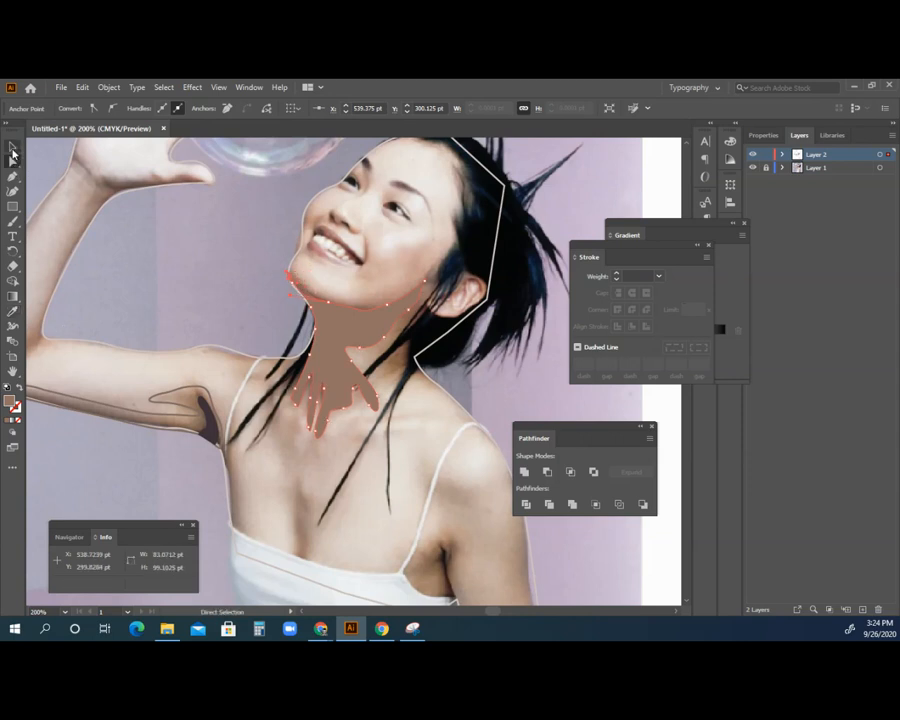
click(188, 420)
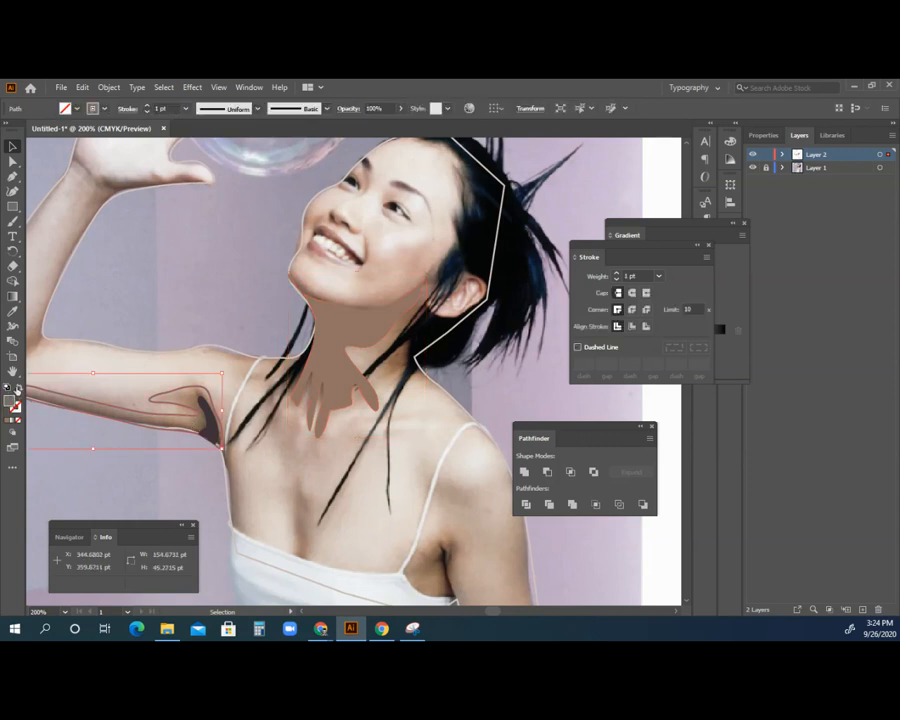
click(80, 346)
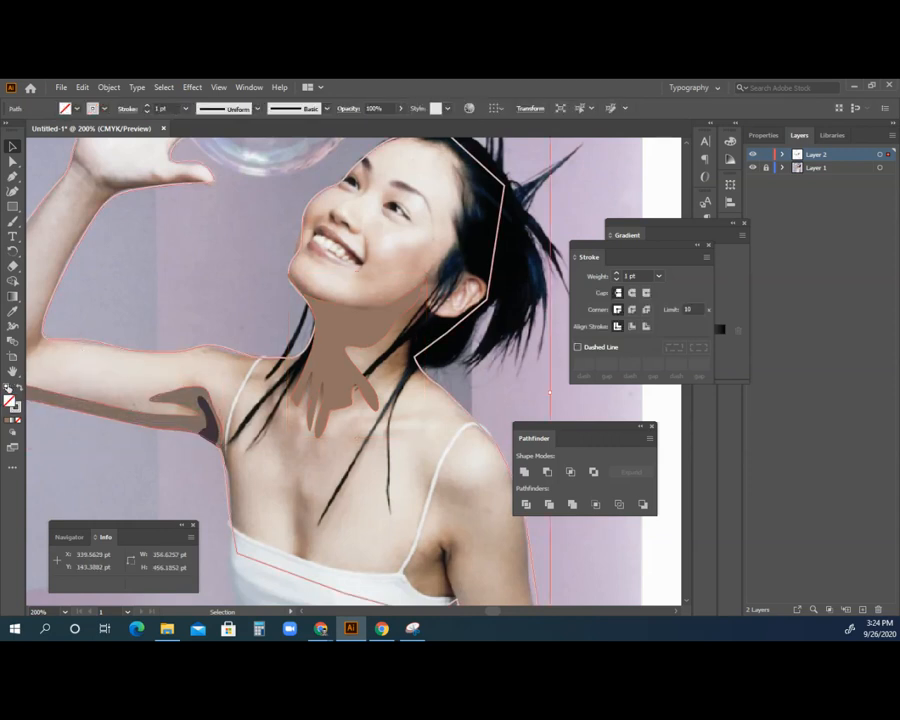
click(18, 391)
click(98, 281)
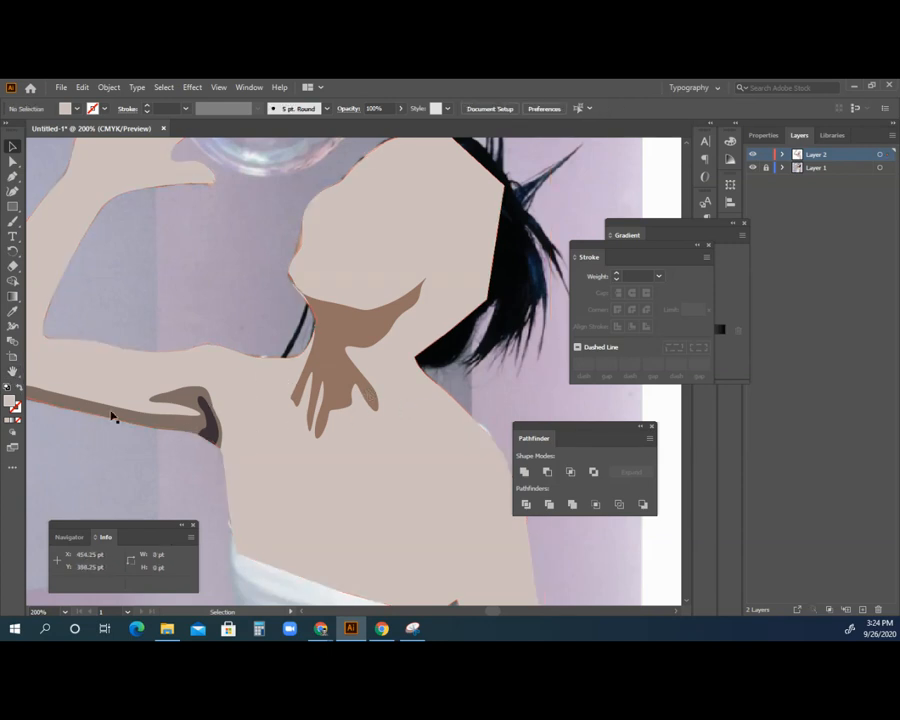
click(33, 395)
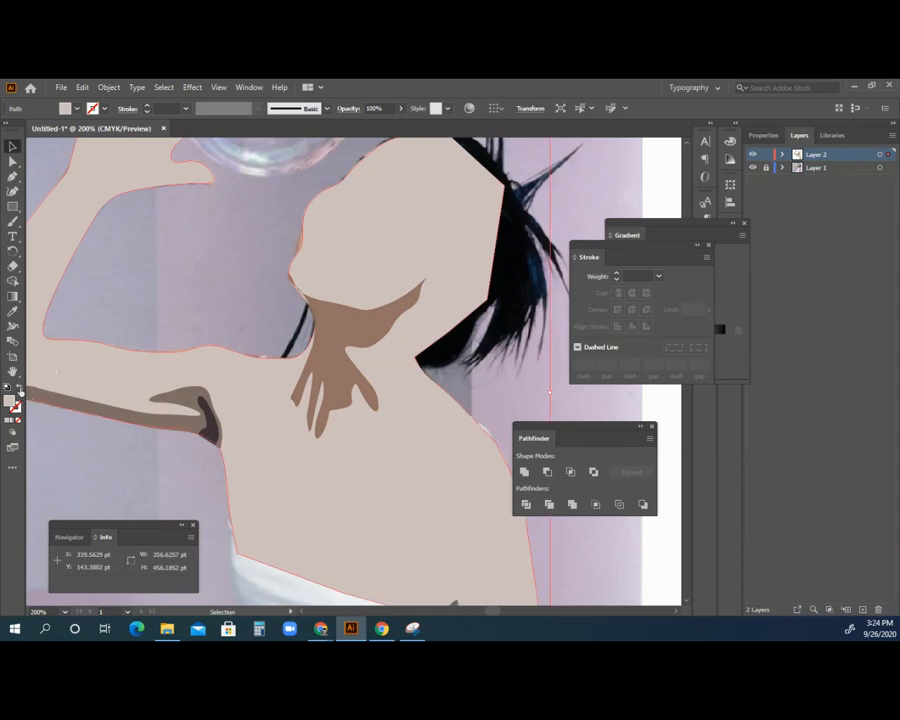
click(19, 391)
Step: Reshape the skin outline's anchors and curves around the bent fingertip of the lowered hand to follow the photo
drag(317, 442, 193, 155)
drag(12, 371, 33, 378)
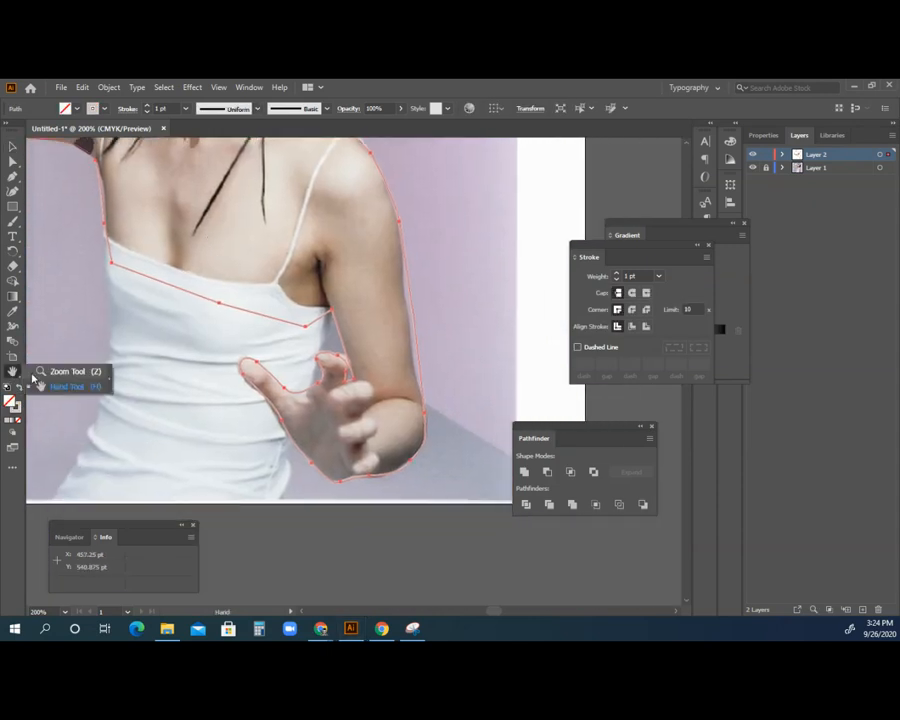
click(255, 380)
click(364, 375)
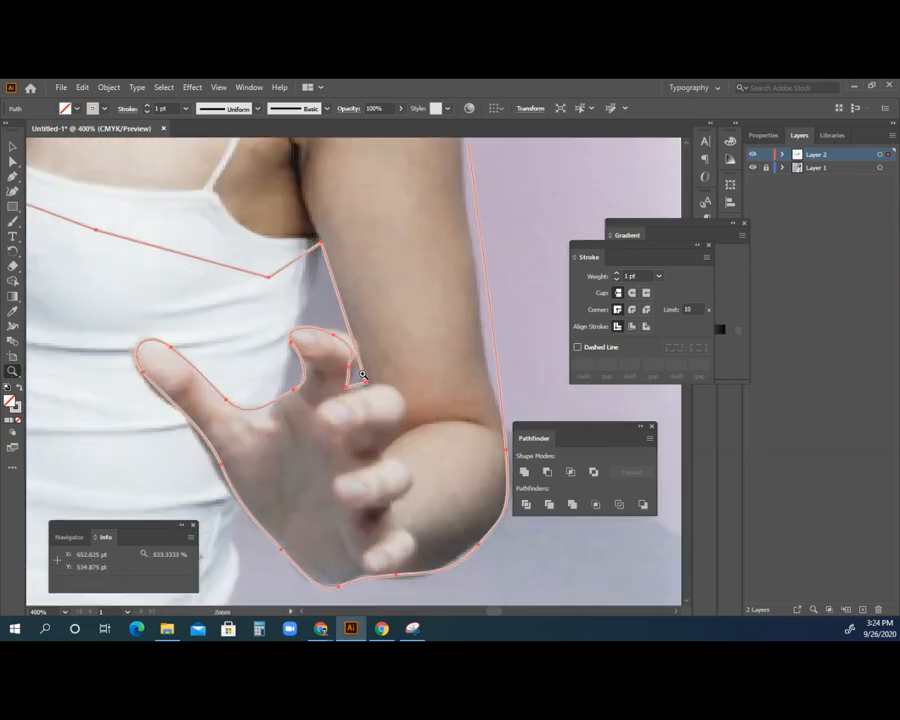
click(362, 375)
key(a)
click(316, 295)
drag(311, 313, 311, 305)
drag(248, 328, 244, 338)
click(253, 399)
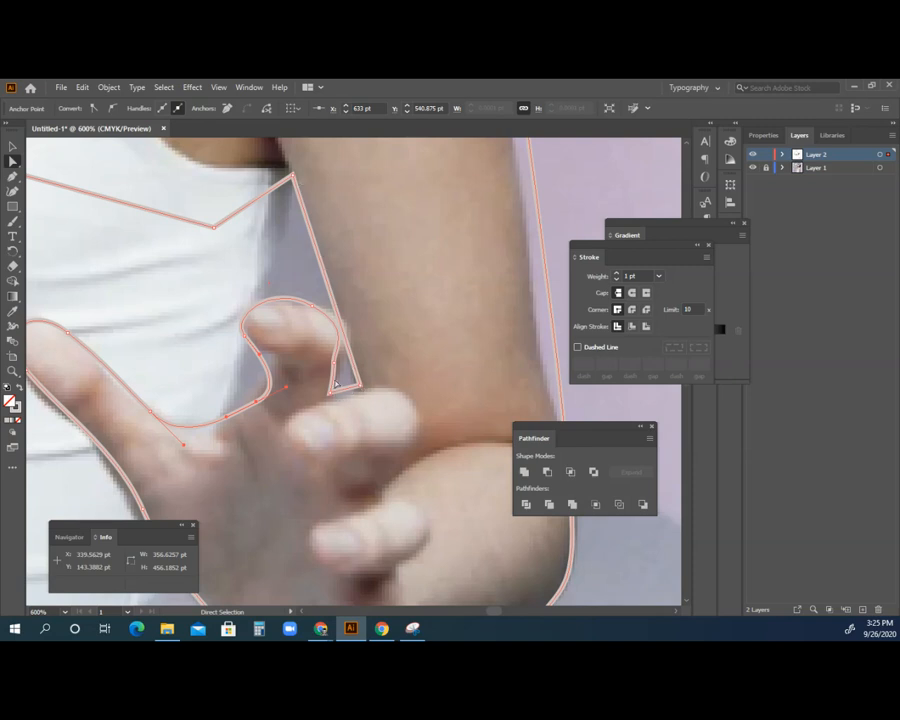
click(315, 312)
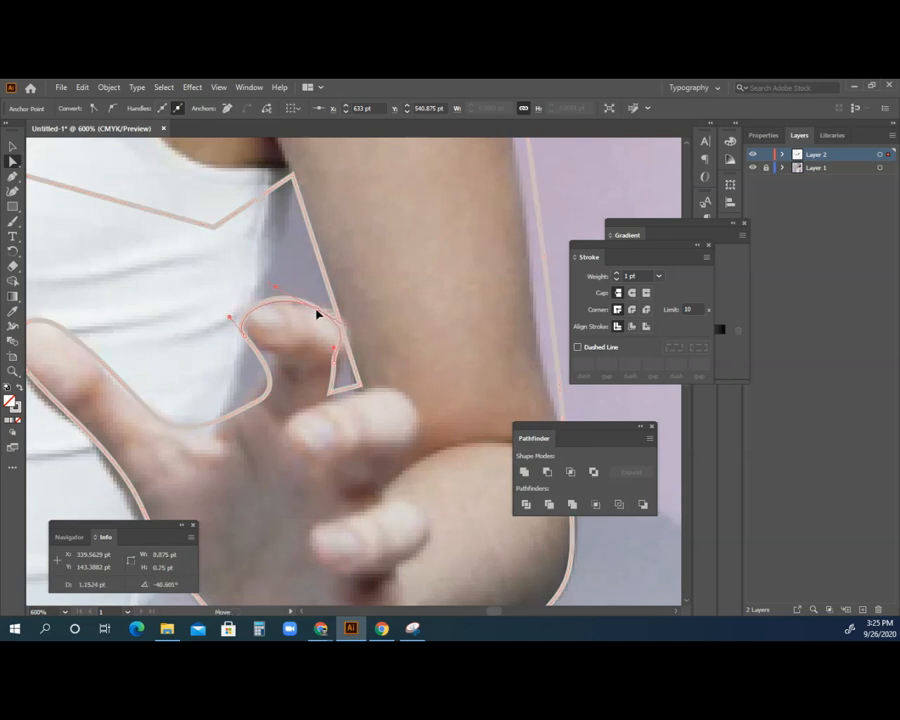
click(260, 356)
drag(260, 356, 309, 383)
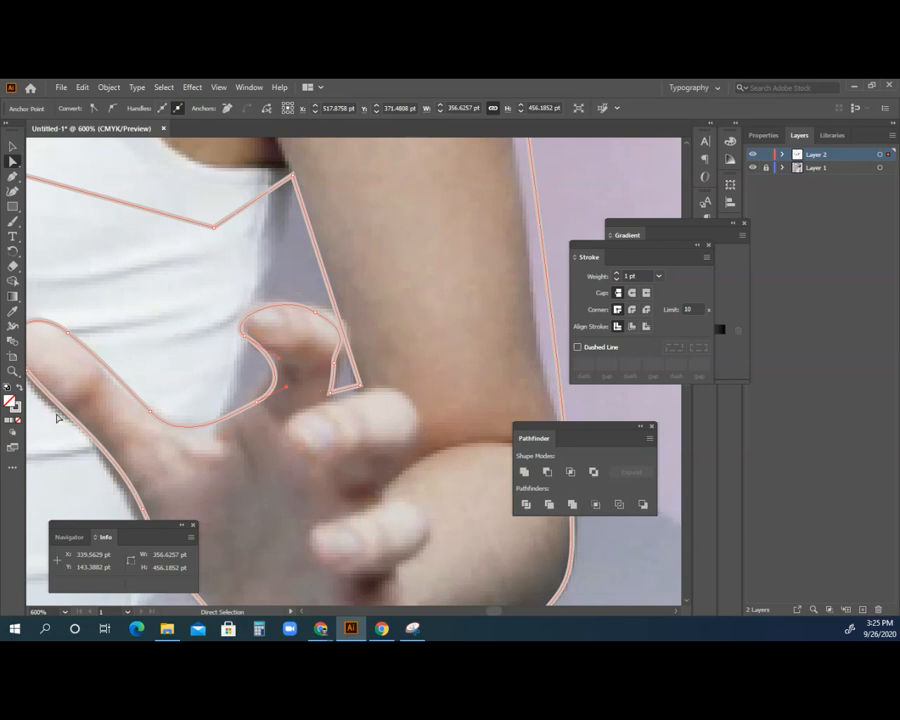
Step: Start a new path at the white top's neckline and trace its outer side edge down to the photo's lower border
click(13, 371)
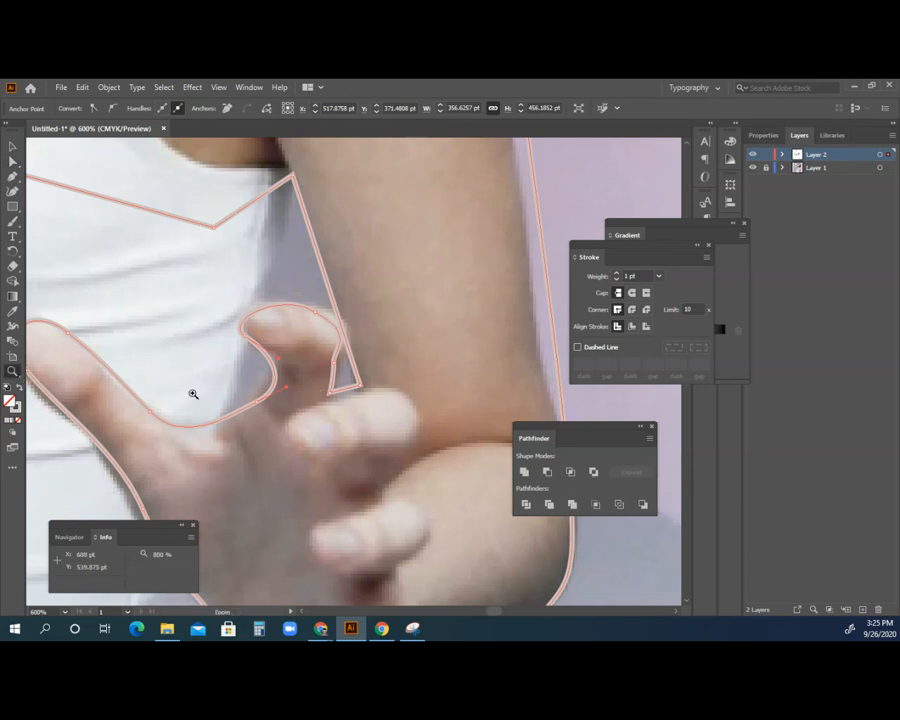
alt+click(264, 364)
alt+click(320, 344)
alt+click(364, 351)
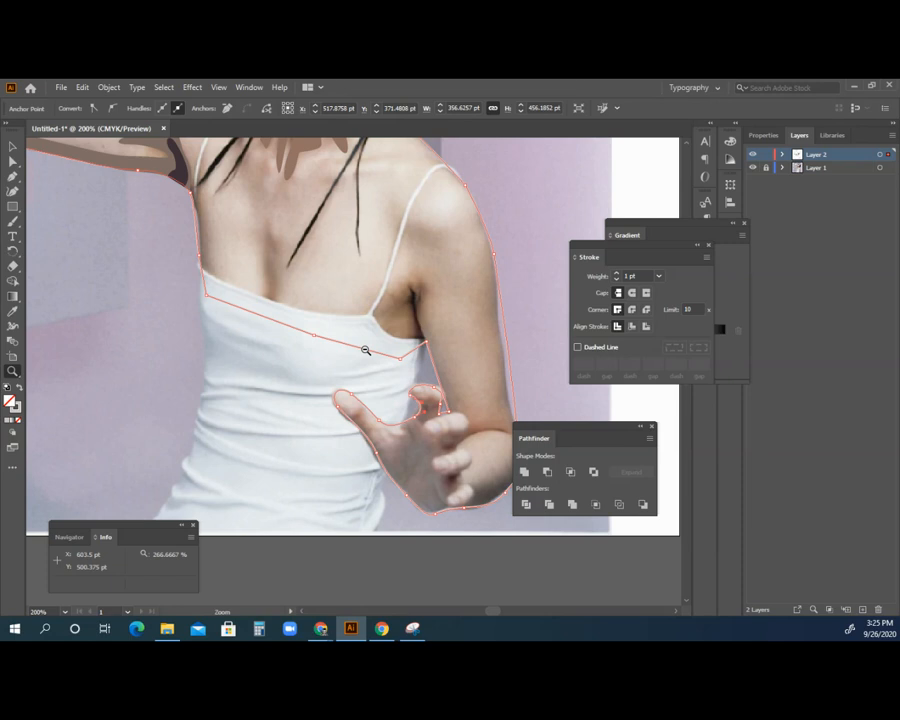
alt+click(170, 335)
drag(13, 371, 132, 354)
click(12, 177)
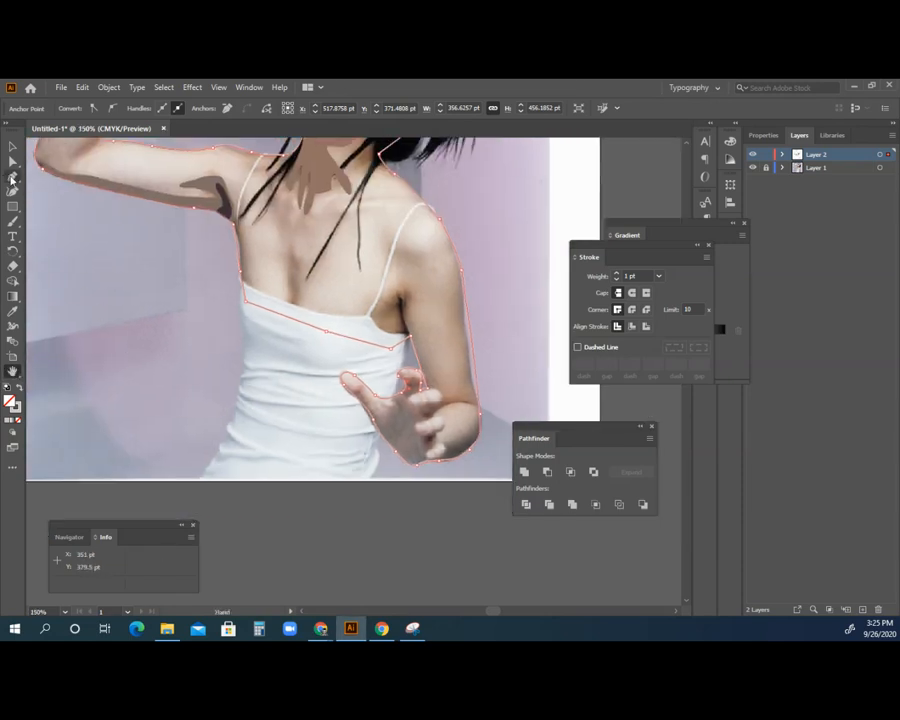
click(242, 301)
click(244, 348)
click(241, 376)
click(239, 399)
click(227, 430)
click(216, 454)
click(209, 466)
click(202, 481)
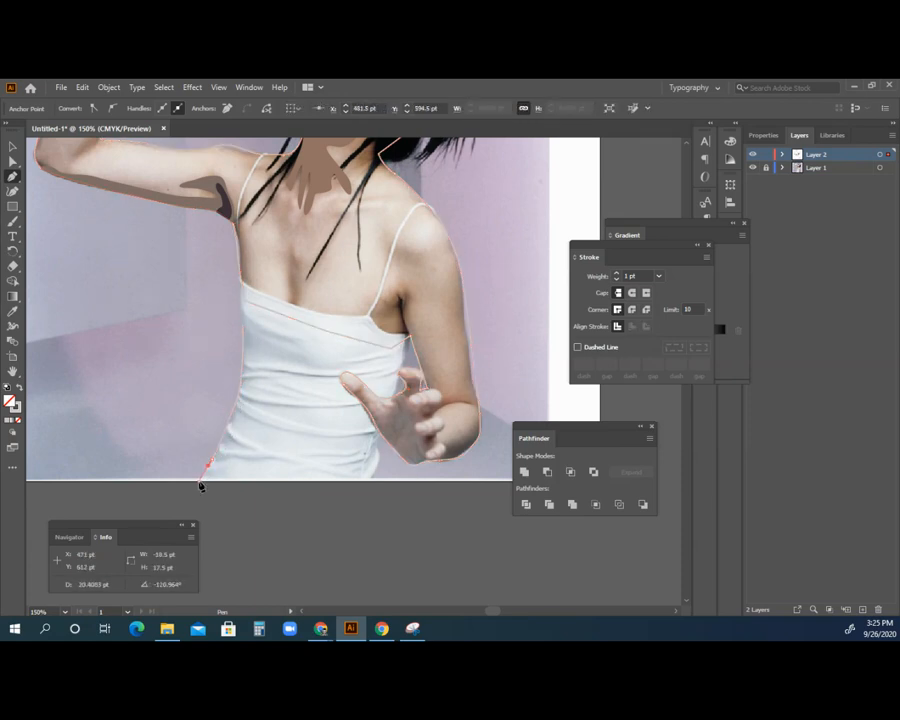
Step: Close the top's shape along the photo's lower border, up the edge behind the hand and across the neckline
click(374, 483)
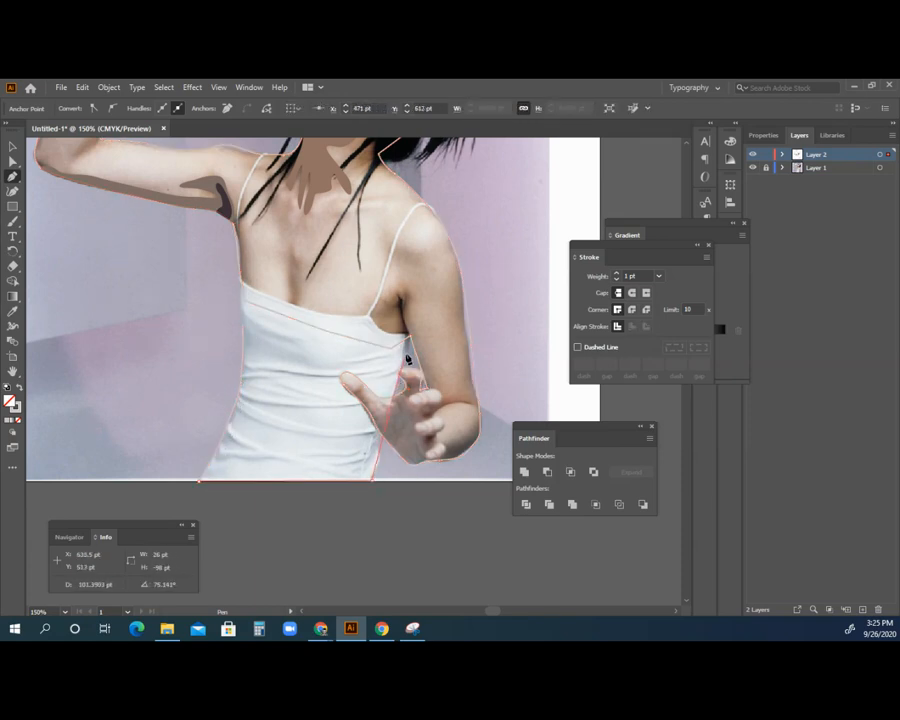
click(411, 334)
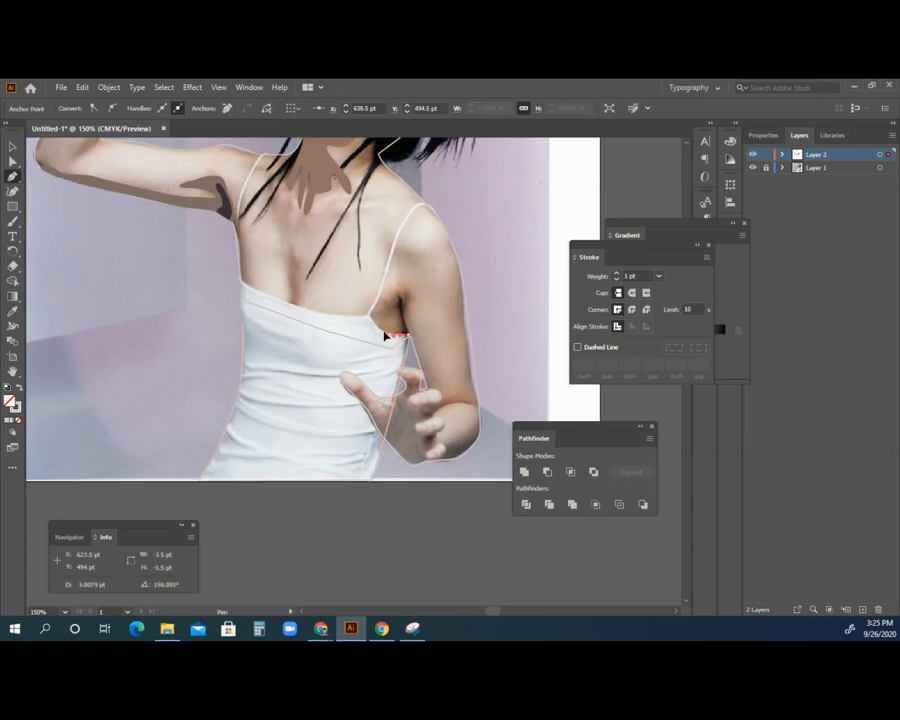
drag(367, 317, 249, 291)
click(241, 282)
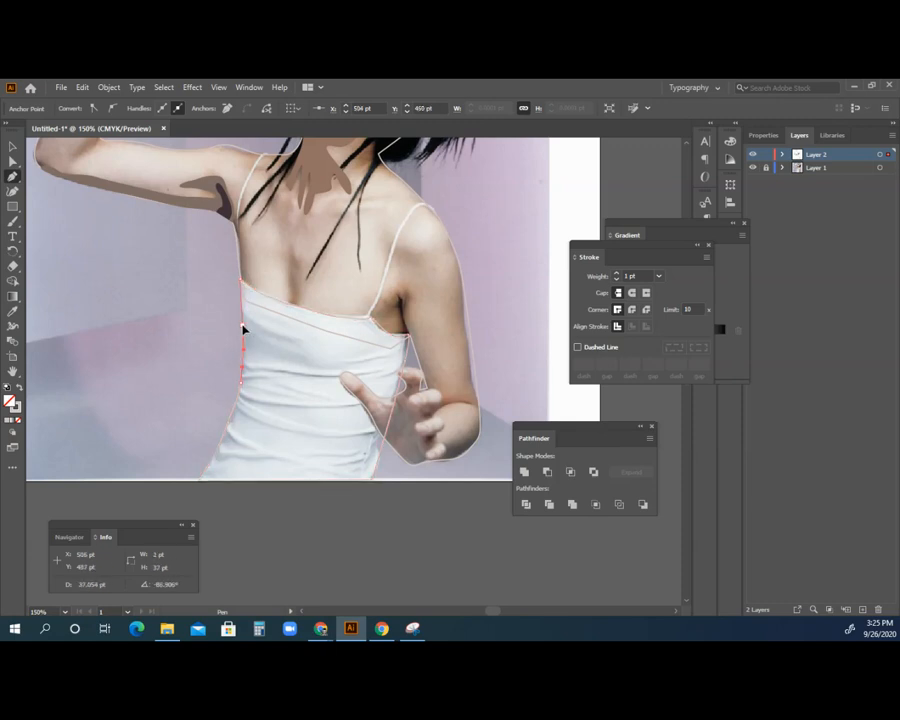
Step: Fill the traced top with the pale tone sampled from the photo and swap the skin outline's stroke colour to its fill
click(16, 316)
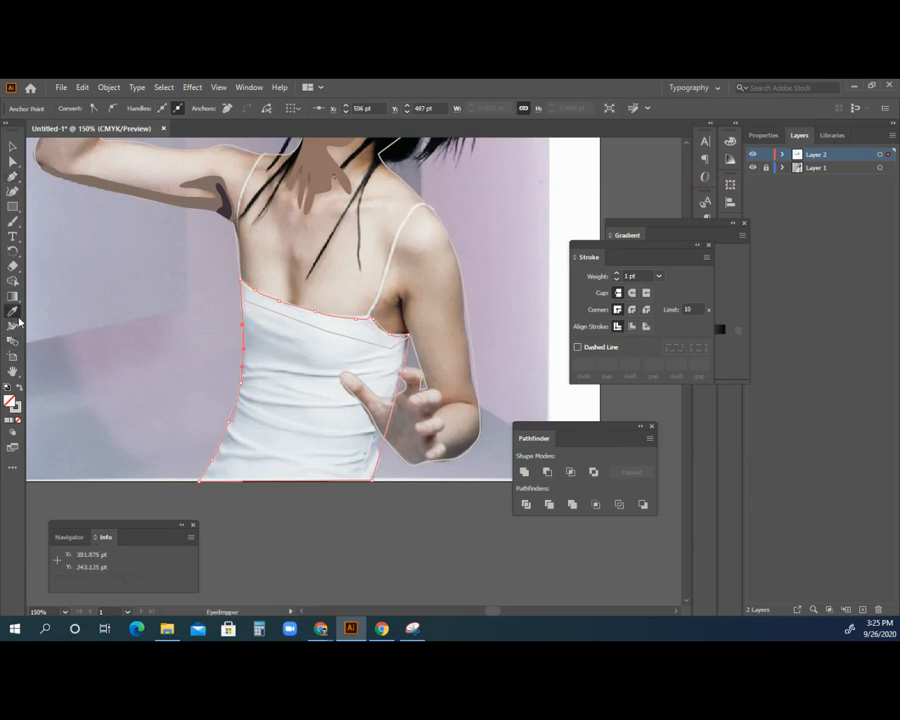
click(297, 328)
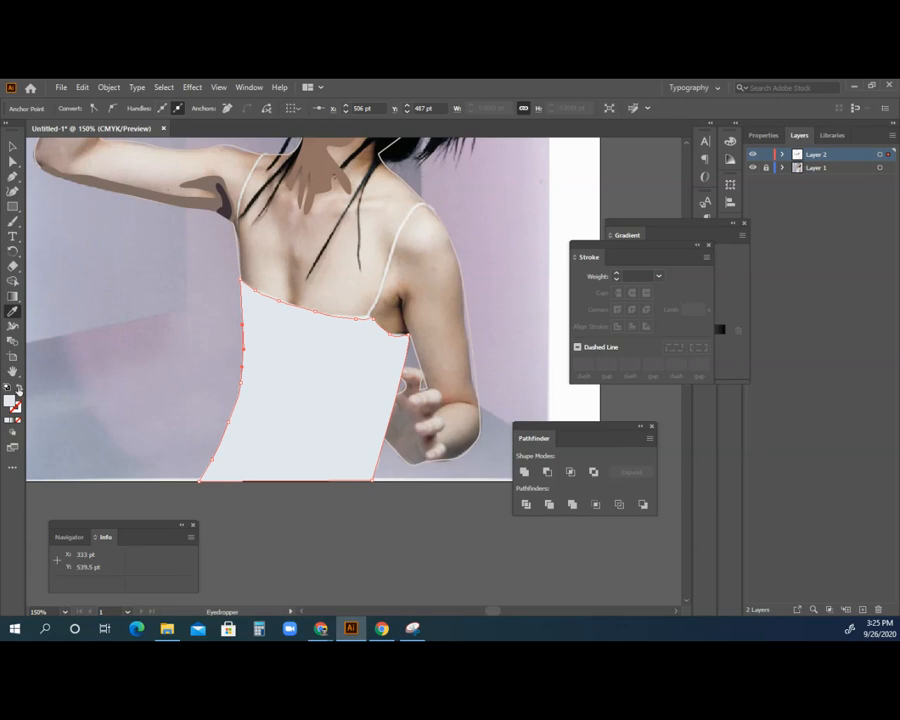
click(13, 147)
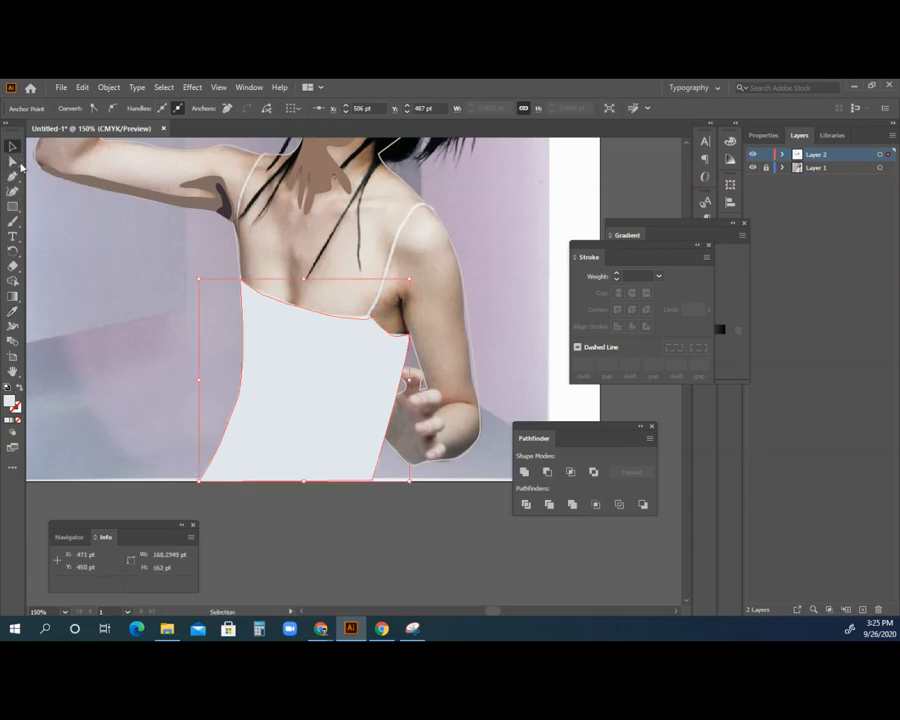
click(458, 462)
click(19, 391)
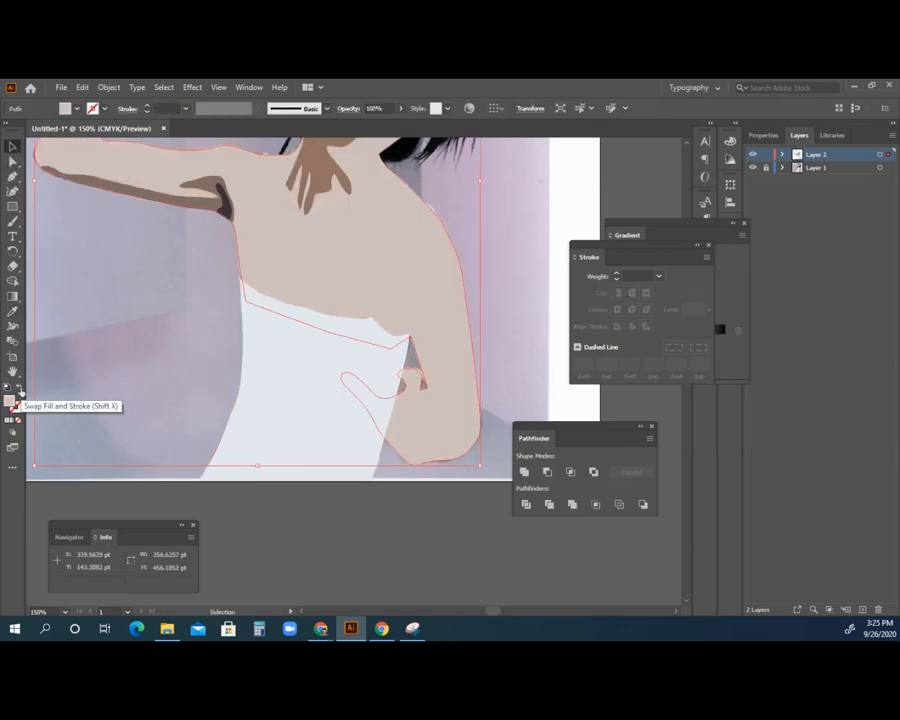
scroll(212, 260, up, 1)
Step: Send the white top shape to the back so it sits behind the skin shape, and deselect it
click(293, 407)
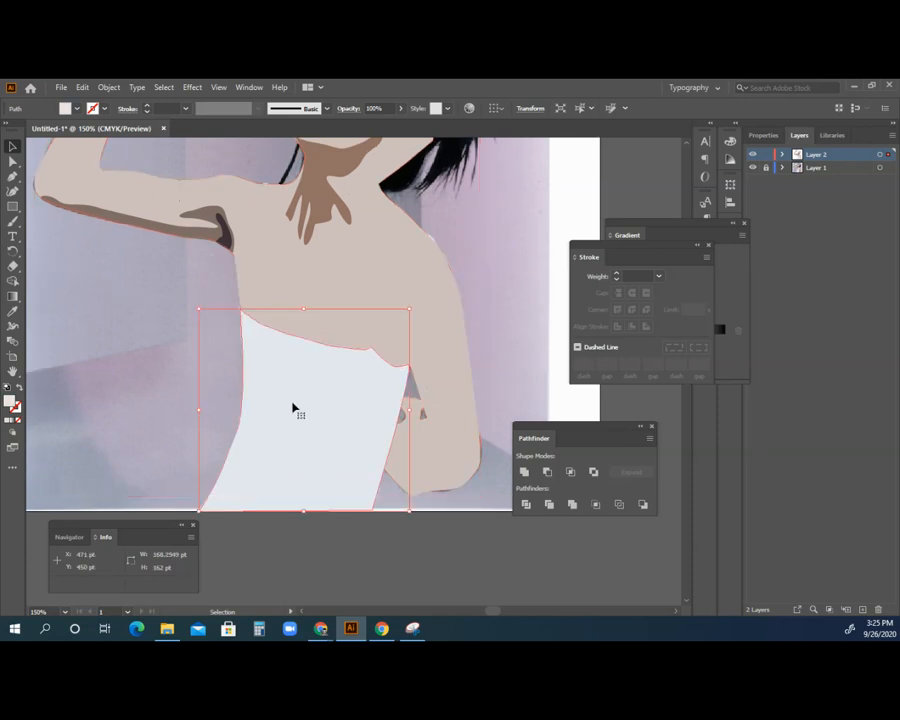
click(108, 87)
mouse_move(230, 115)
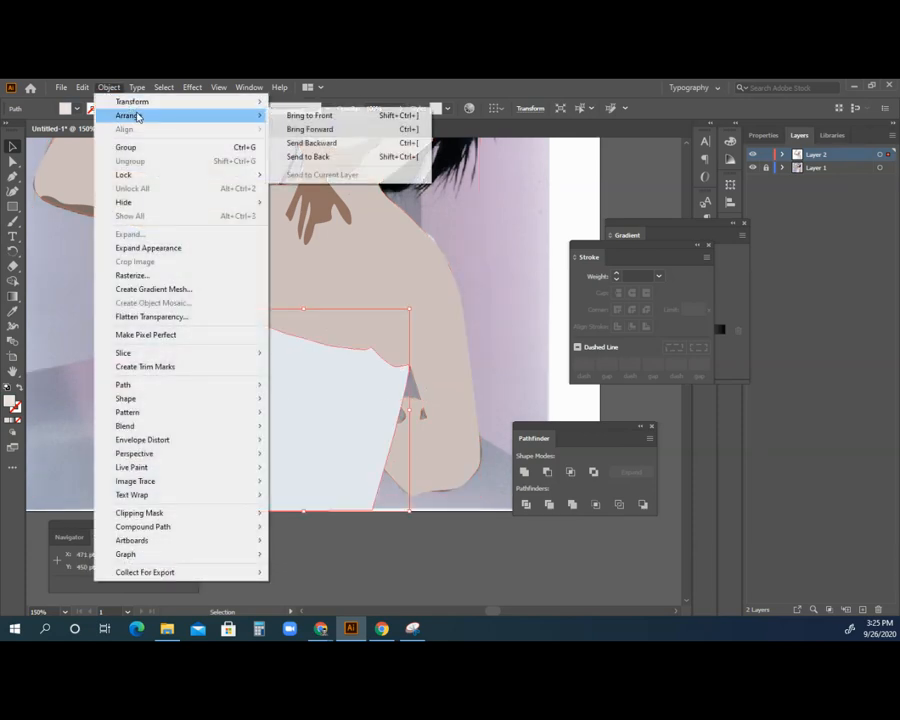
click(295, 144)
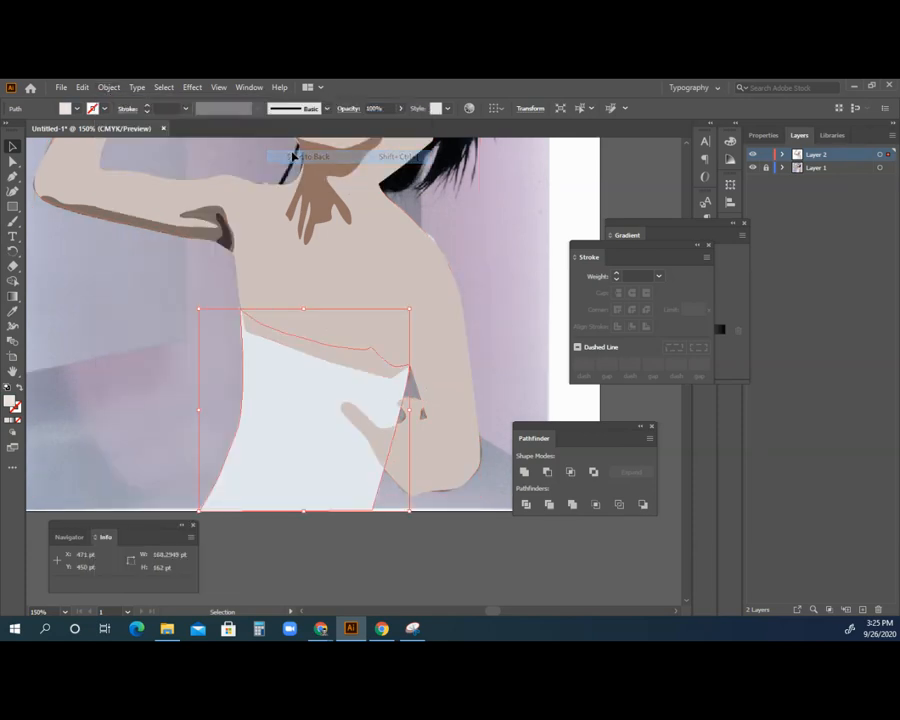
click(484, 303)
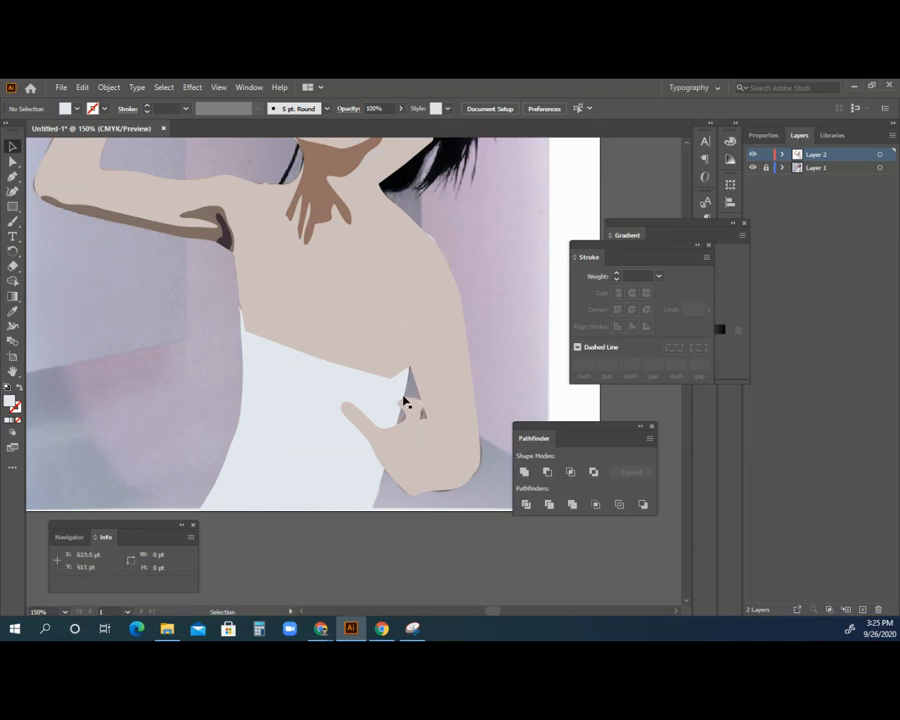
Step: Swap the skin shape's fill and stroke to check the outline against the photo, and swap them back
key(a)
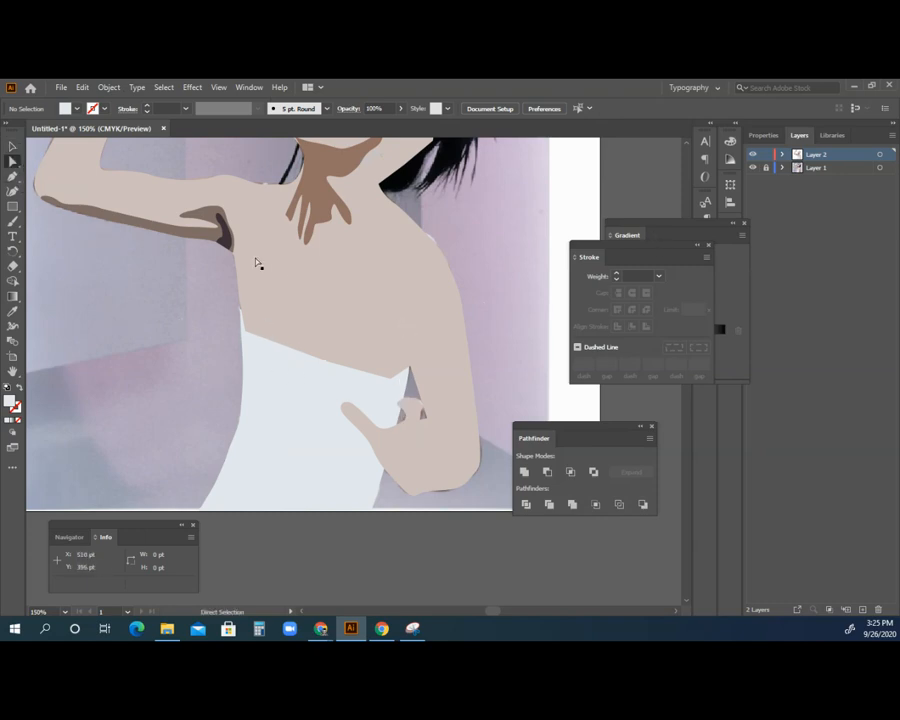
click(280, 302)
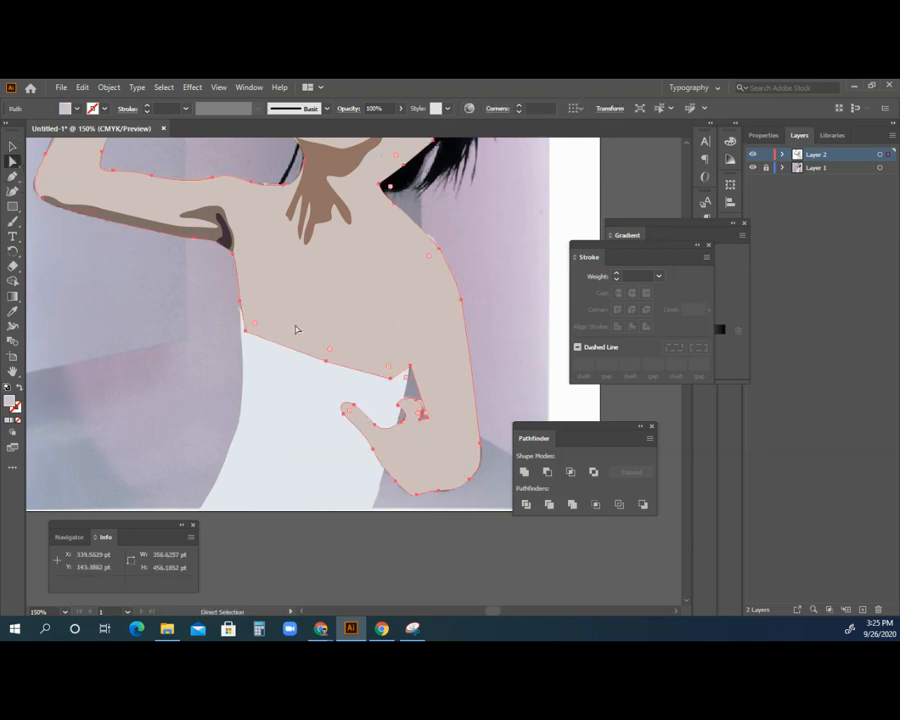
key(shift+x)
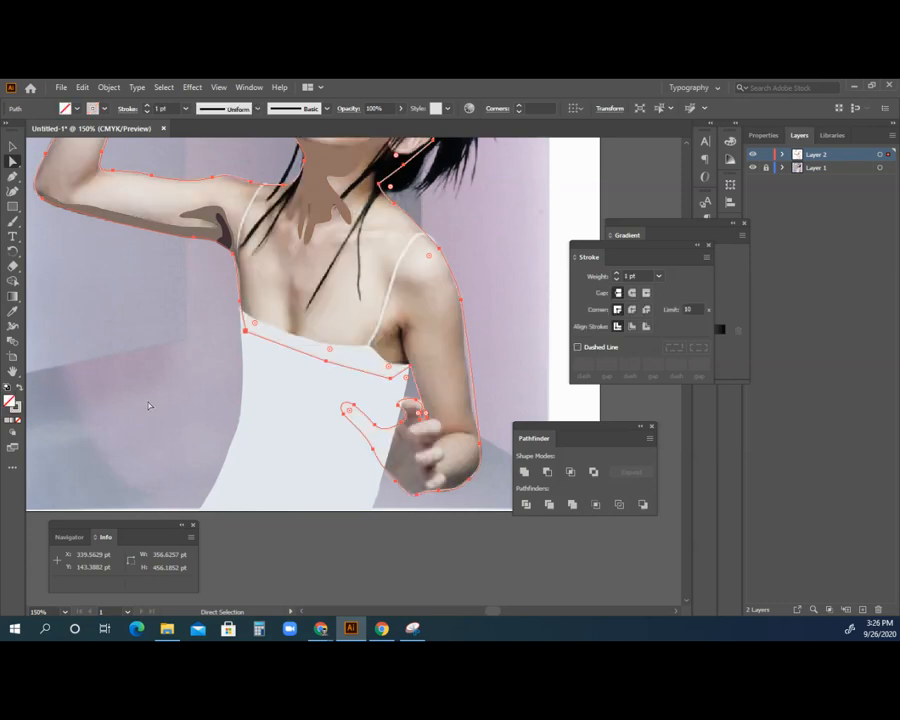
scroll(150, 406, up, 2)
click(17, 389)
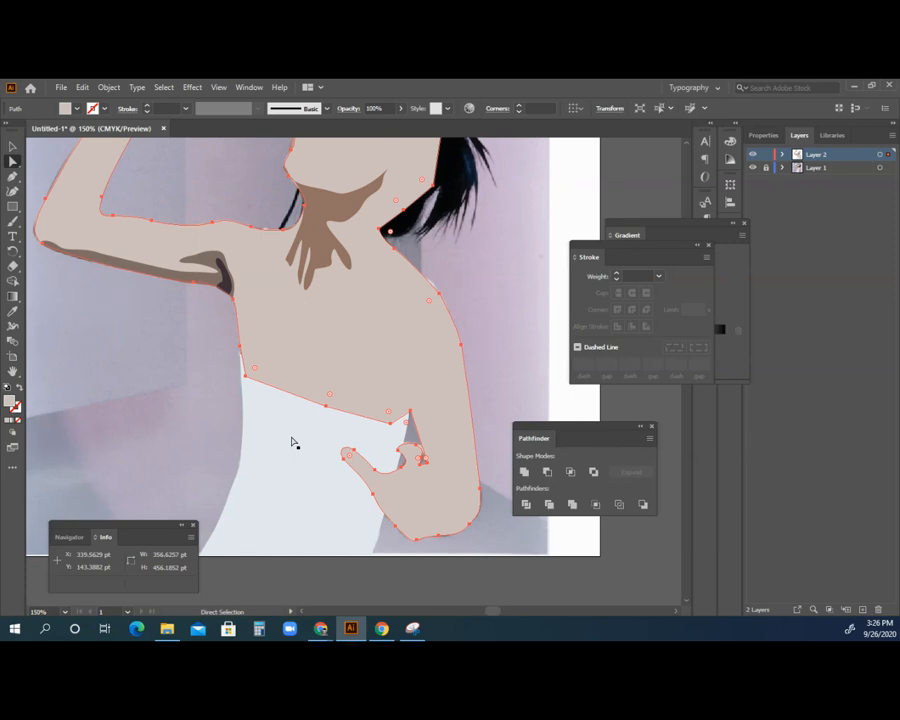
Step: Swap the skin shape's fill and stroke so the photo's face is uncovered for tracing
scroll(293, 442, up, 2)
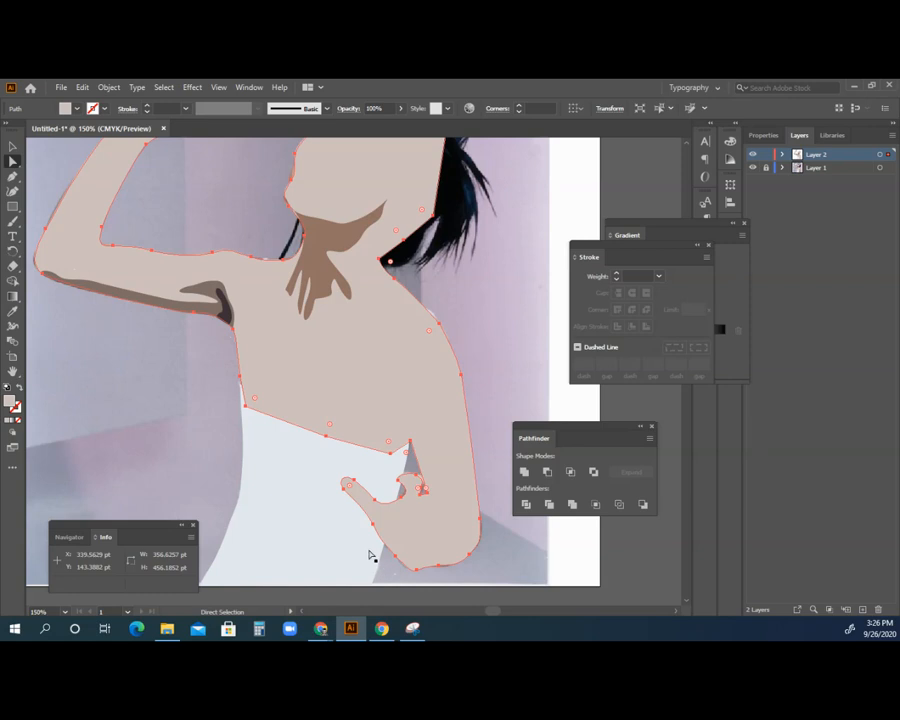
click(20, 388)
Step: Trace the dark nostril on the far side of the nose with the Pen tool and fill it with dark brown sampled from the photo
click(13, 371)
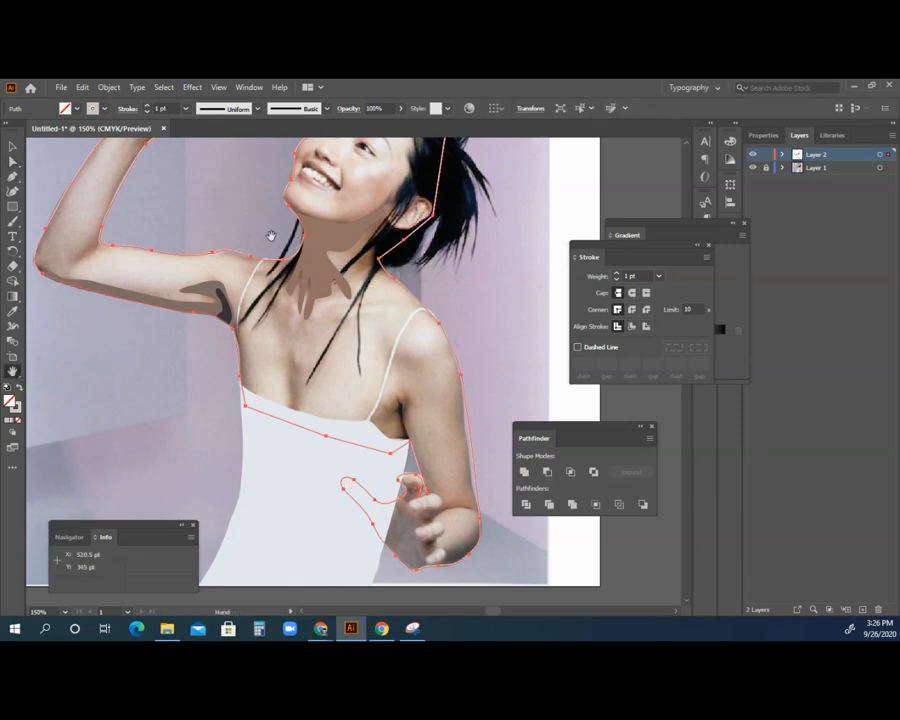
drag(305, 195, 282, 350)
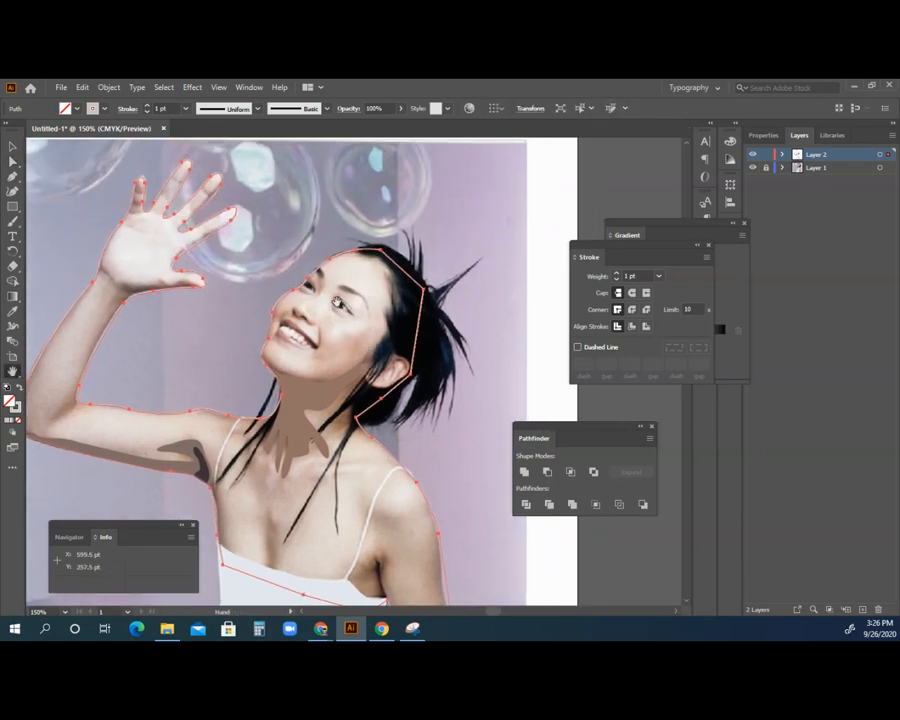
drag(12, 373, 42, 371)
click(323, 336)
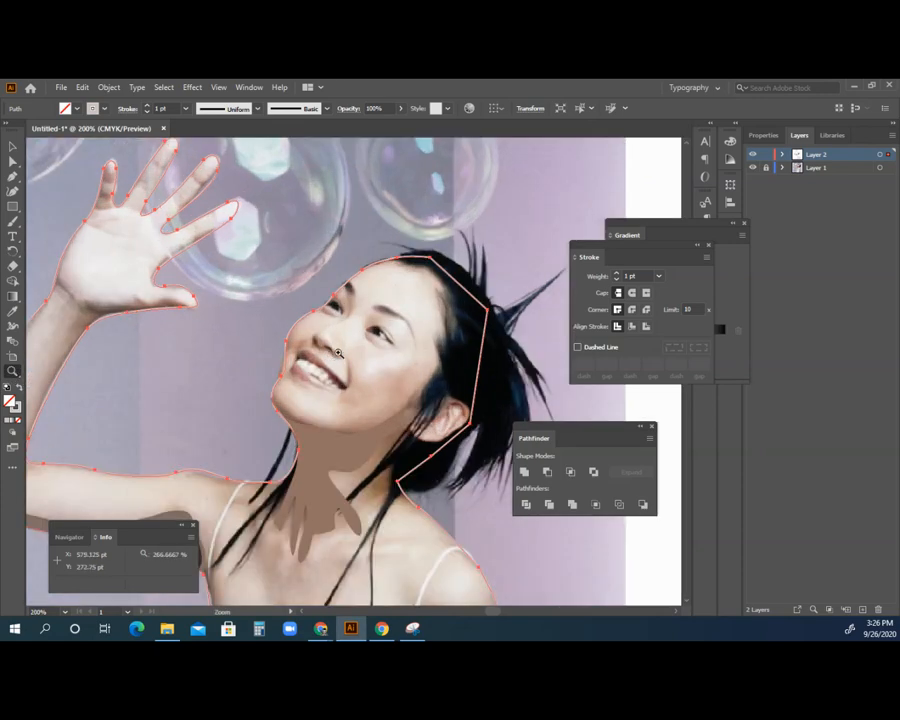
click(340, 354)
click(350, 364)
click(357, 373)
click(361, 378)
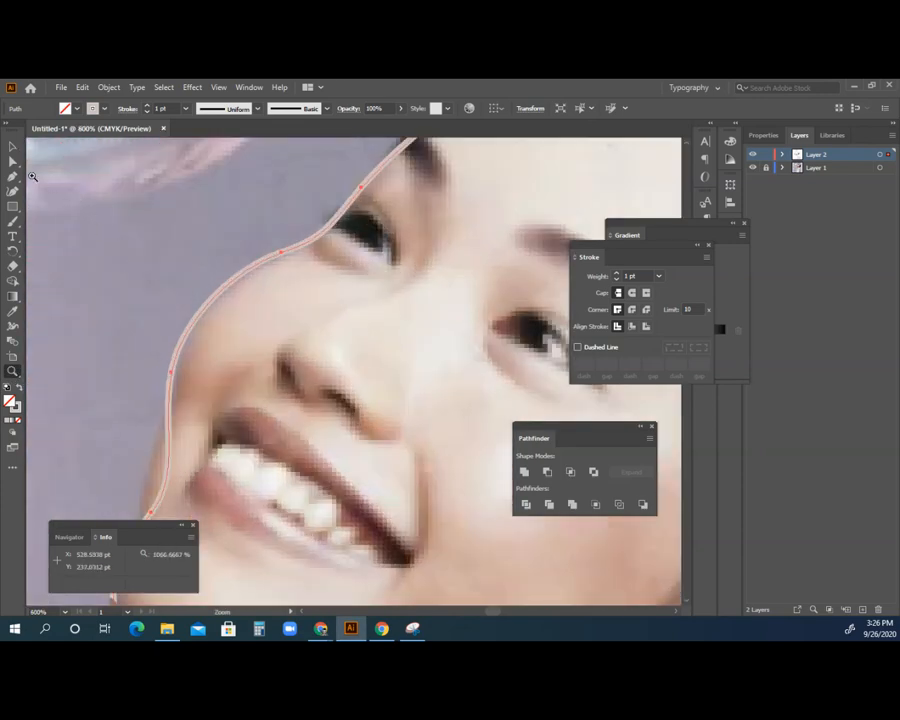
click(14, 177)
click(294, 381)
click(283, 362)
mouse_move(281, 382)
mouse_down()
mouse_move(293, 390)
mouse_move(289, 371)
mouse_up()
click(13, 311)
click(342, 395)
click(13, 176)
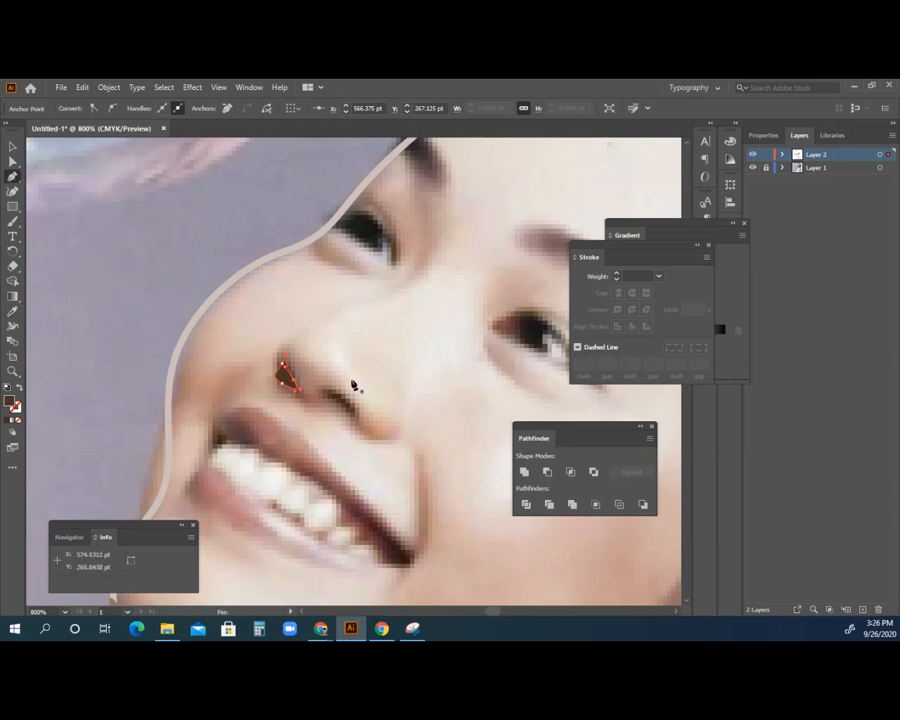
Step: Trace a closed shadow shape along the underside of the nose, enclosing both nostrils, and swap its fill to a stroke
click(284, 347)
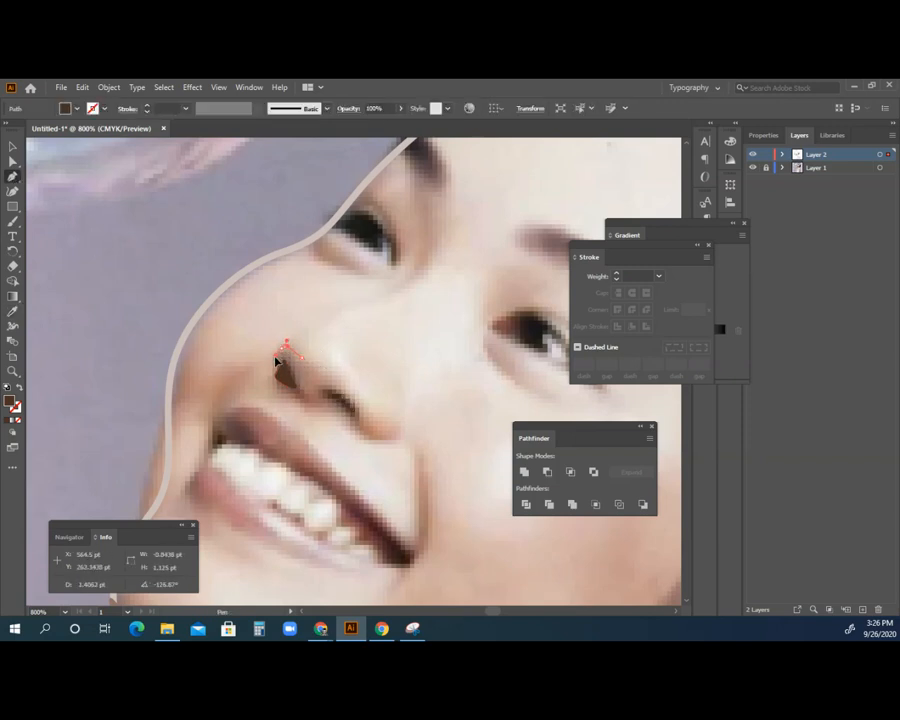
mouse_move(288, 392)
mouse_down()
mouse_move(364, 443)
mouse_move(384, 433)
mouse_move(328, 379)
mouse_up()
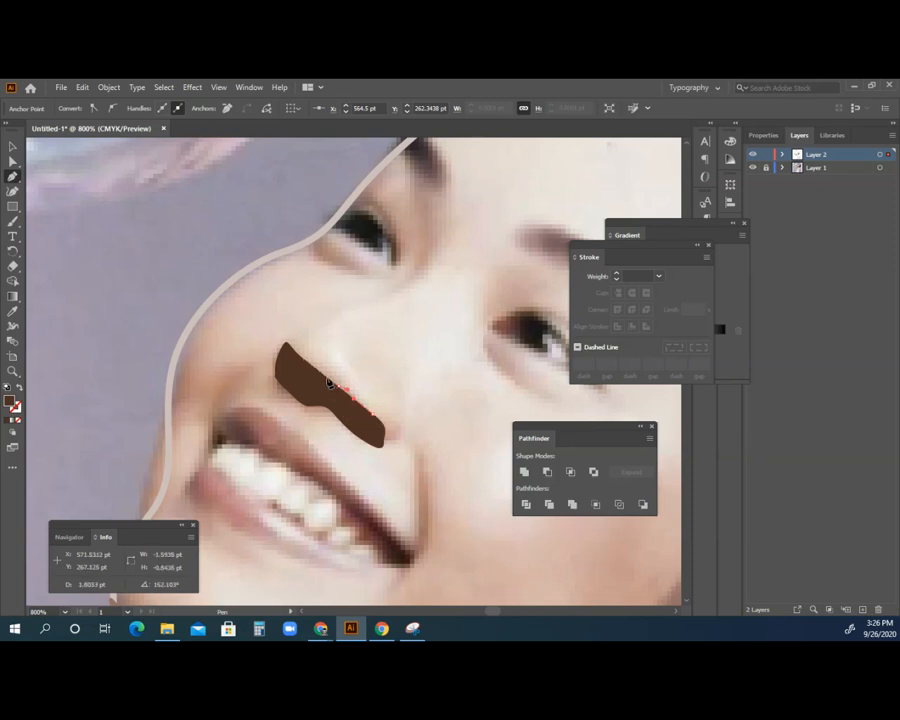
click(19, 388)
click(19, 388)
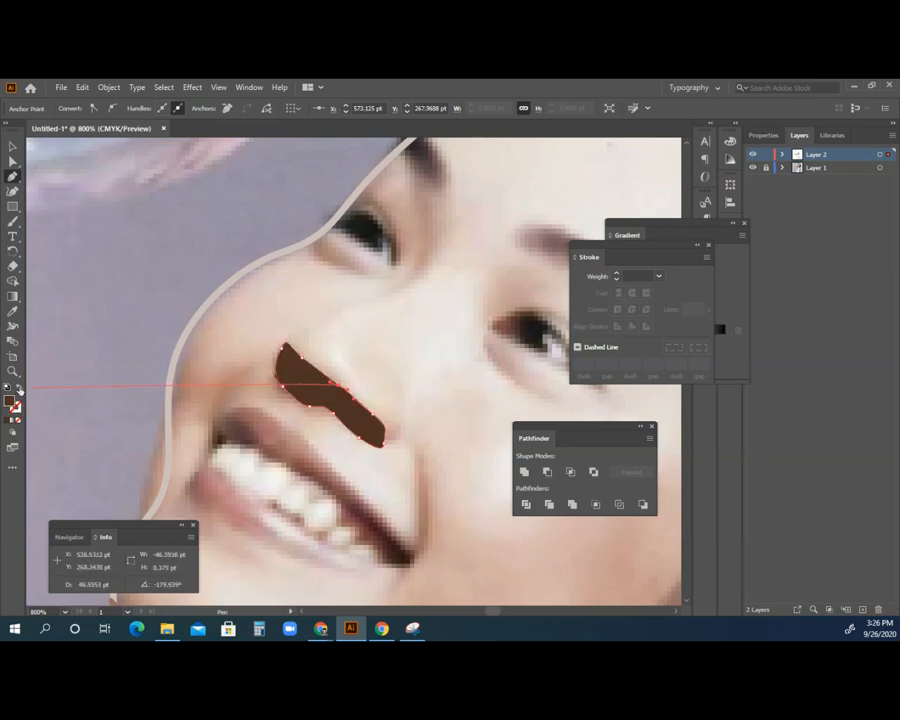
click(19, 388)
Step: Fill the nose shadow shape with a lighter brown sampled from the photo and place it behind the dark nostril
click(303, 361)
click(12, 311)
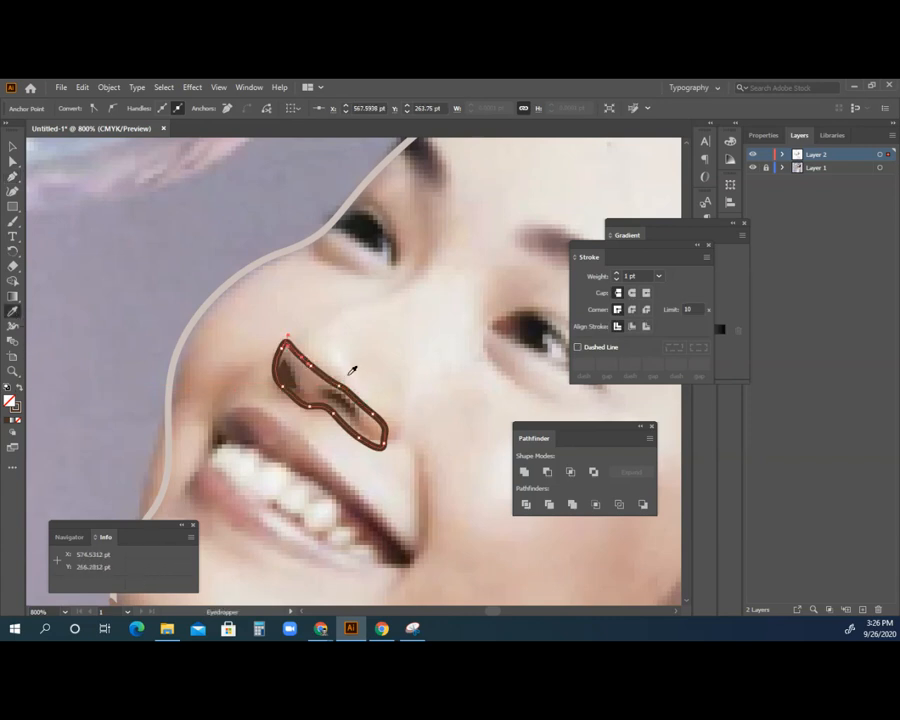
click(313, 377)
key(v)
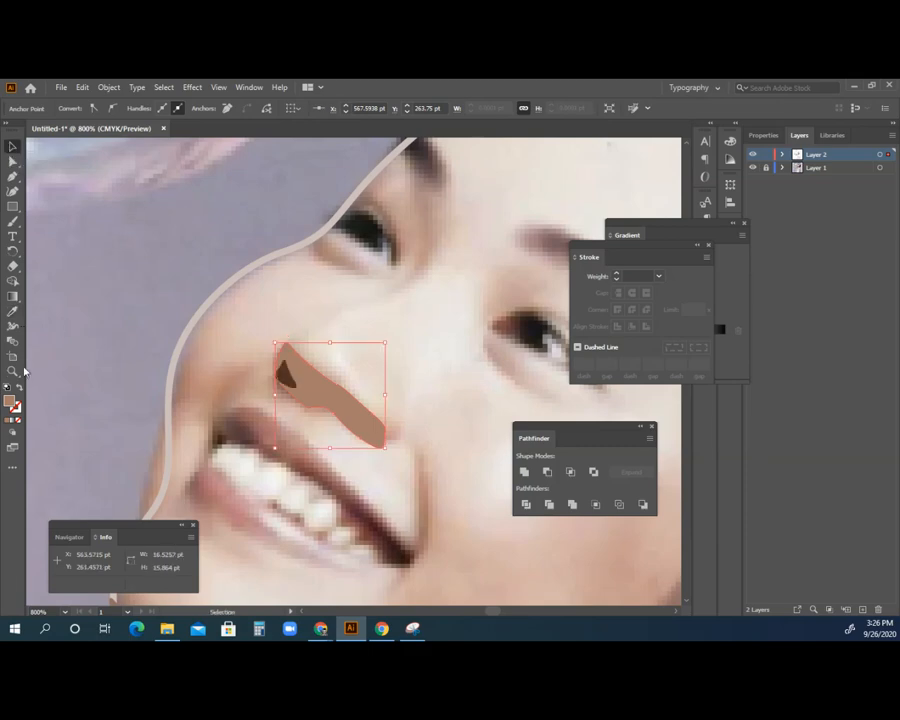
Step: Deselect the finished nose shadow shape
click(12, 371)
alt+click(405, 391)
alt+click(411, 381)
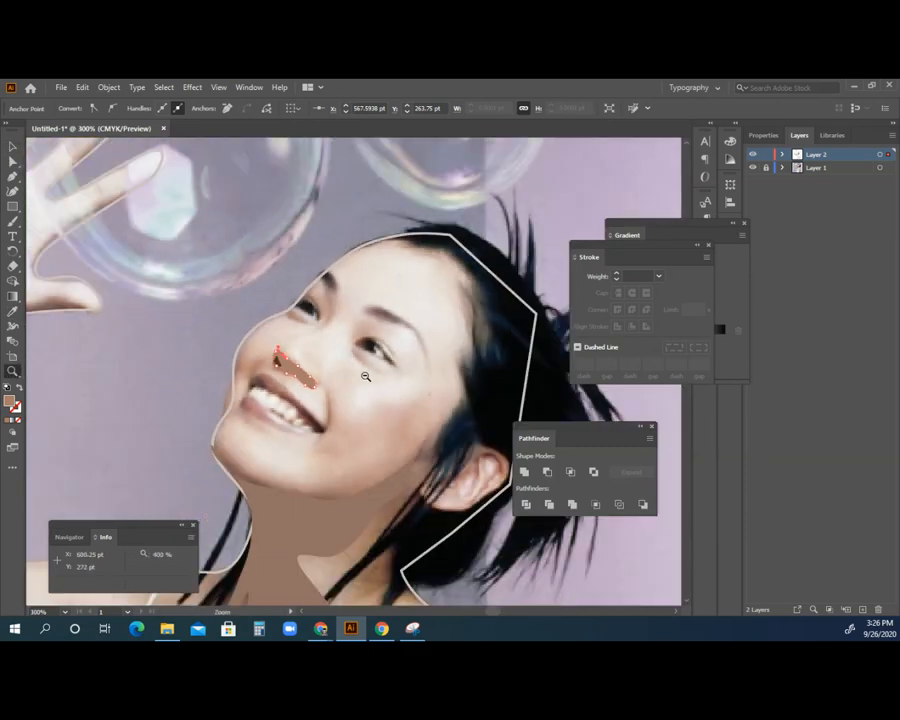
alt+click(366, 376)
alt+click(366, 376)
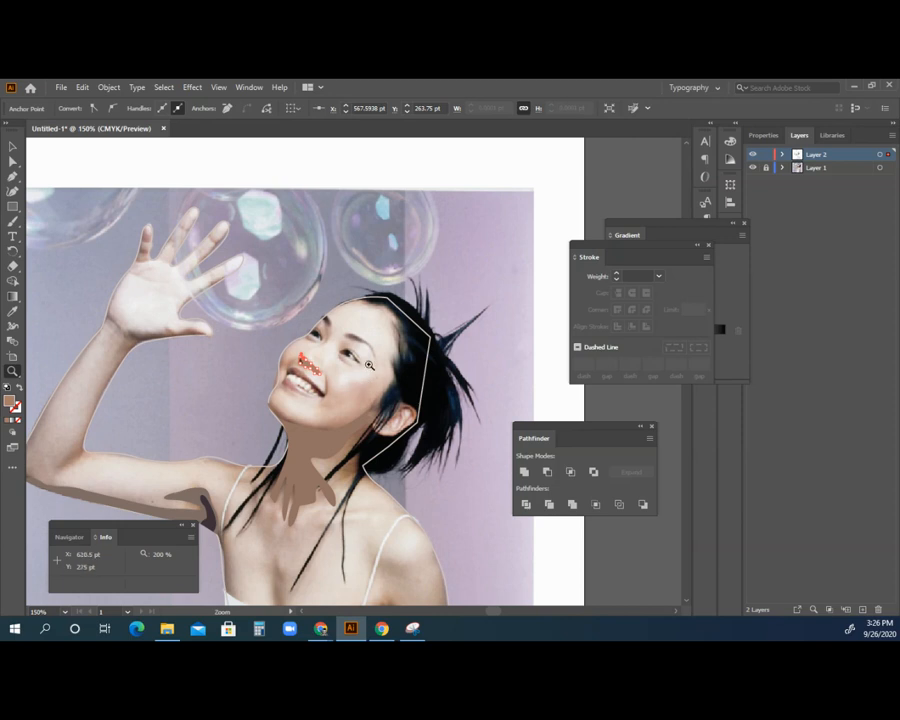
click(12, 146)
click(79, 156)
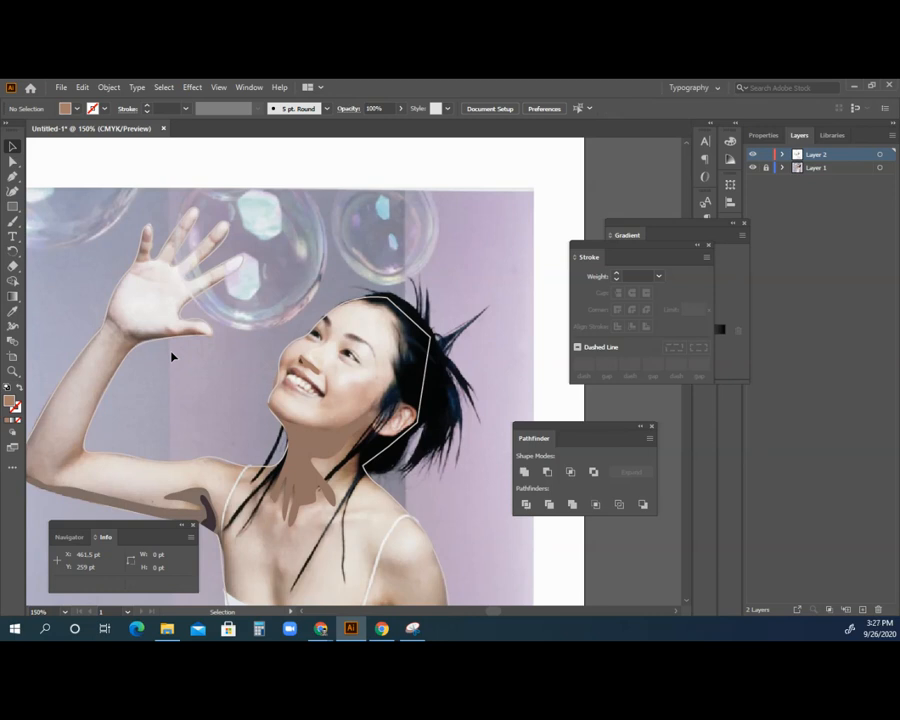
Step: Move the Info panel clear of the artboard and hide Layer 2 and Layer 1
click(12, 371)
click(67, 386)
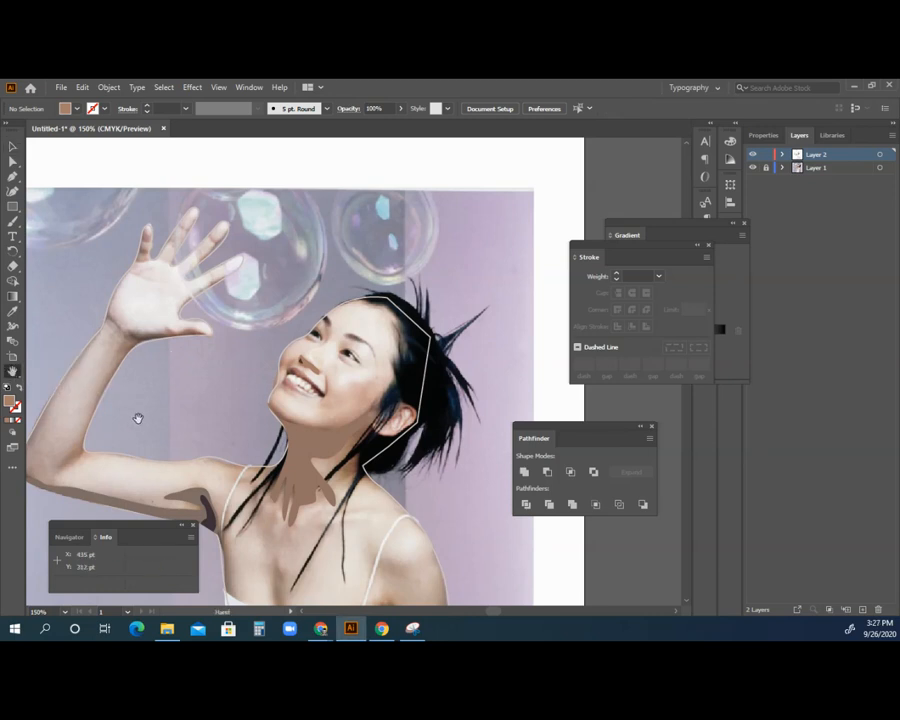
drag(136, 414, 246, 334)
click(13, 373)
click(62, 369)
alt+click(344, 362)
alt+click(344, 362)
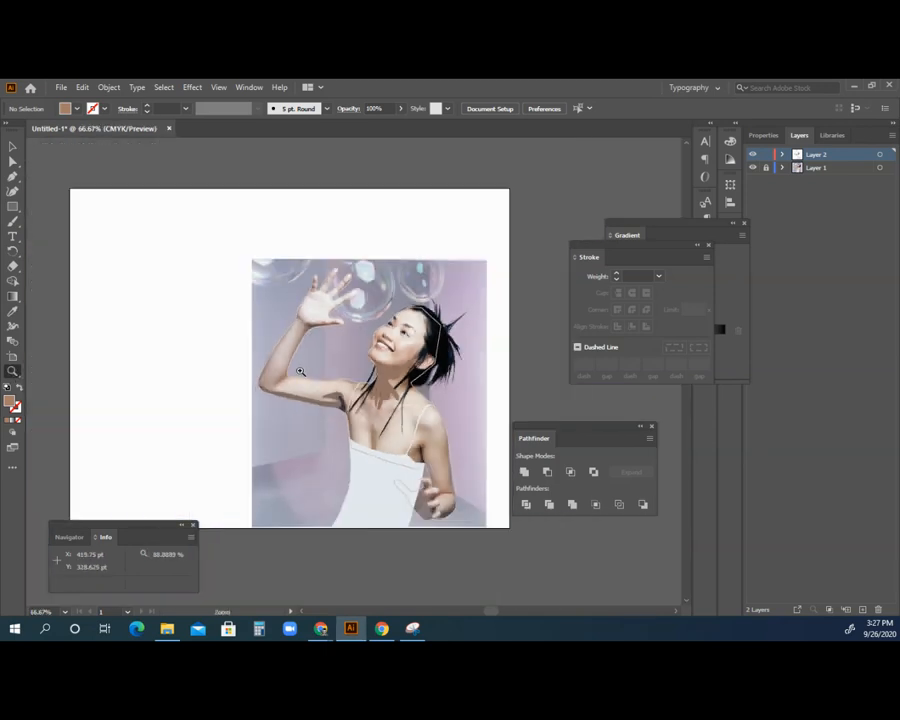
click(12, 371)
click(38, 386)
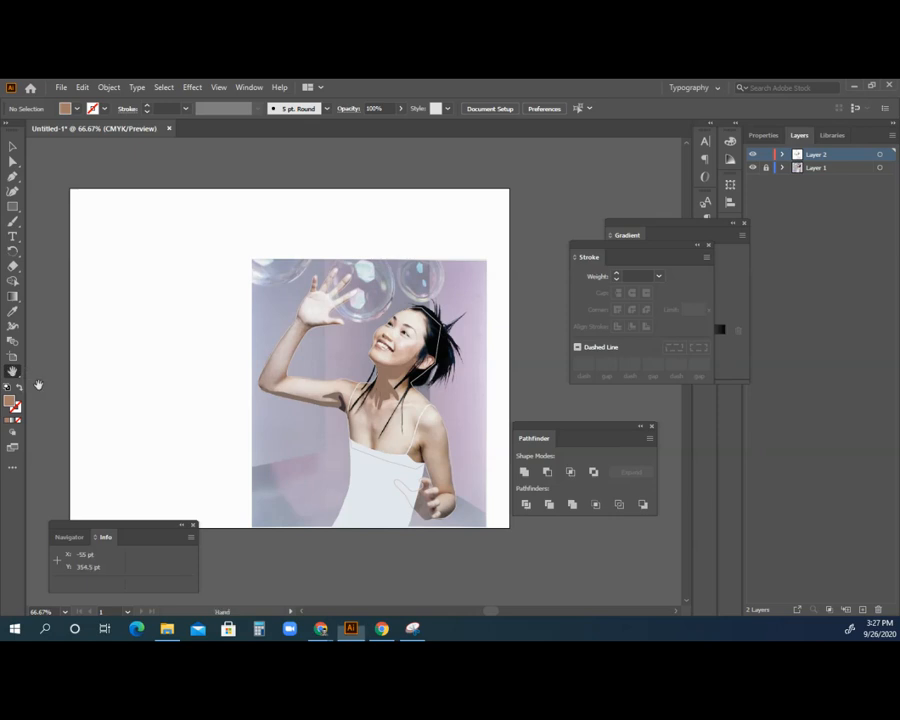
drag(169, 373, 205, 385)
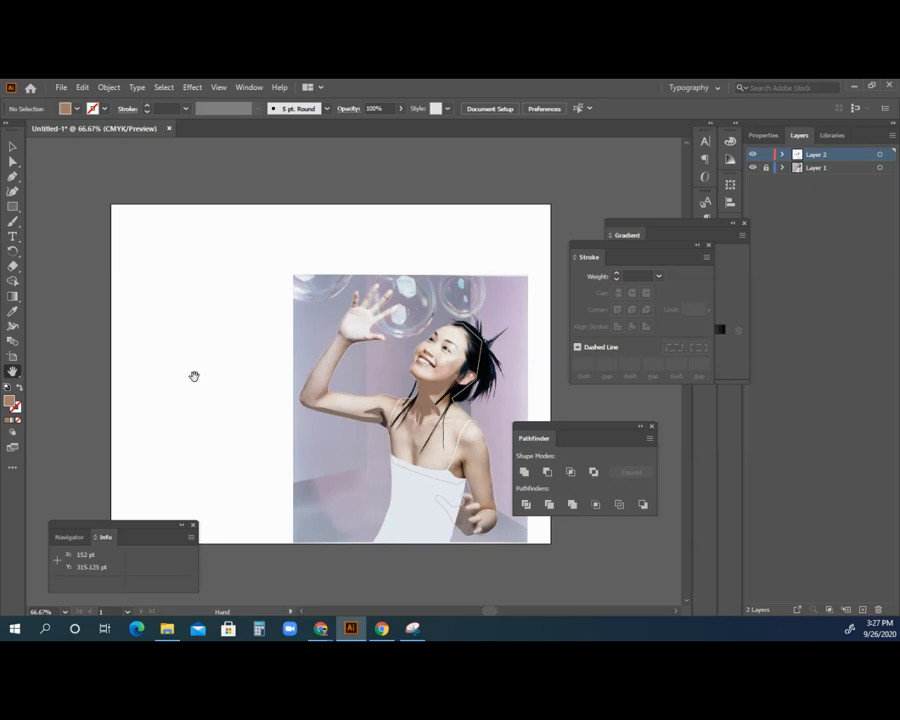
click(13, 146)
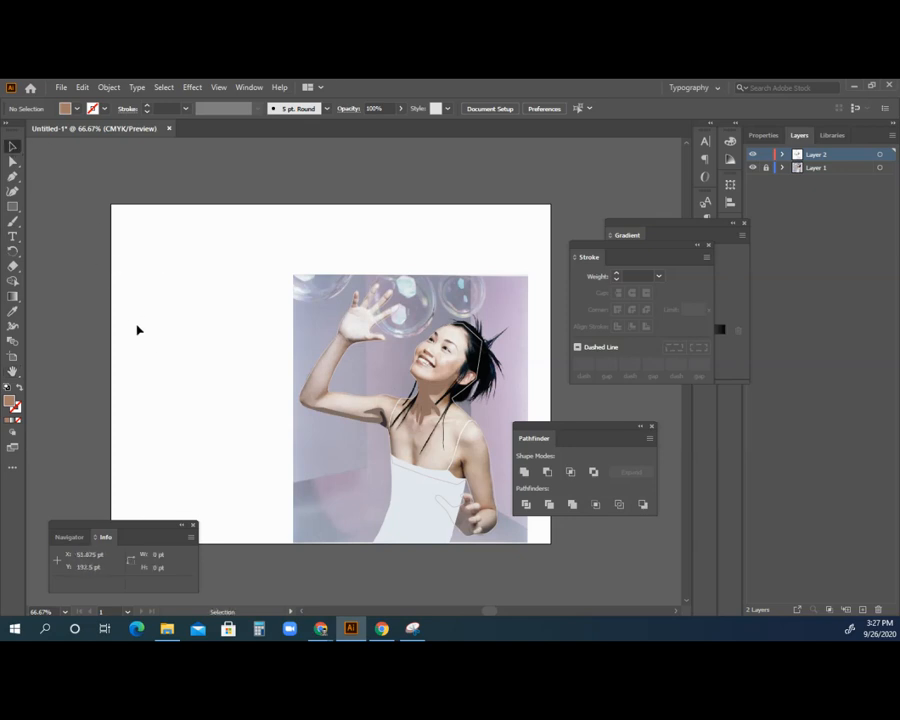
drag(141, 527, 132, 556)
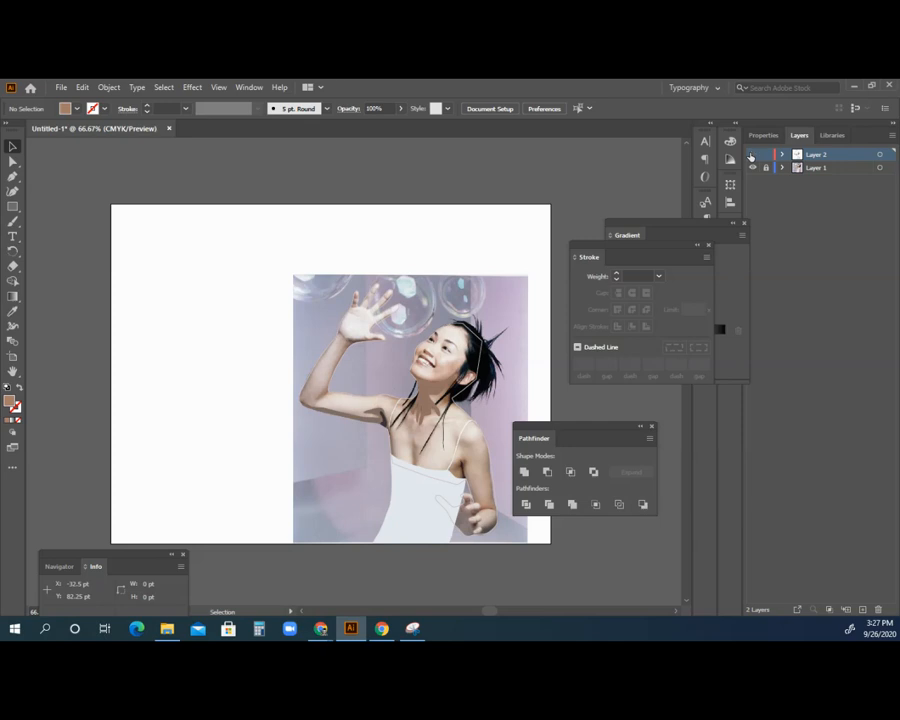
click(751, 156)
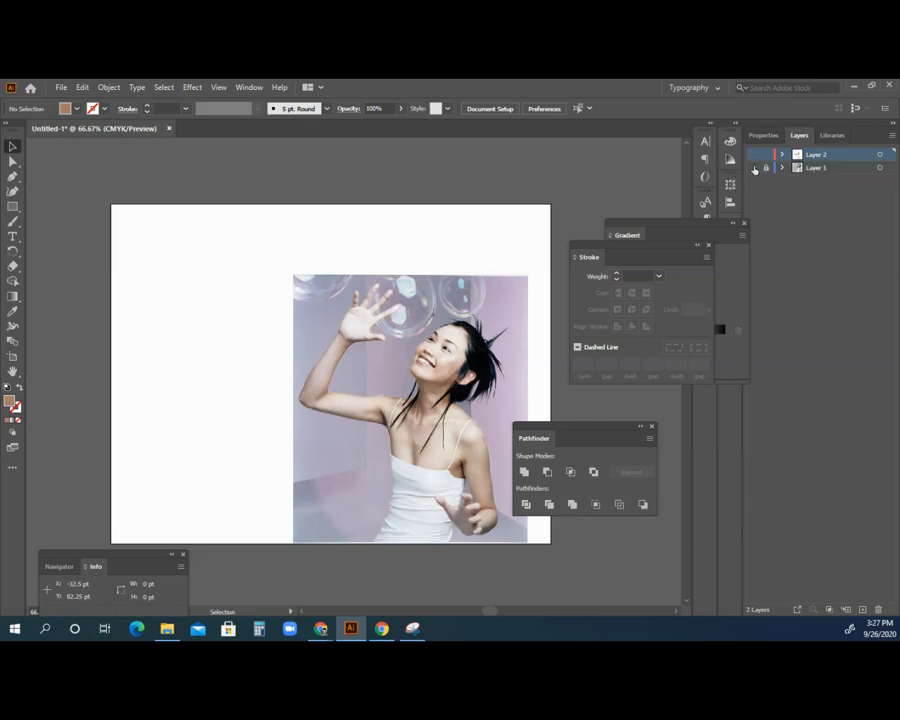
key(ctrl+y)
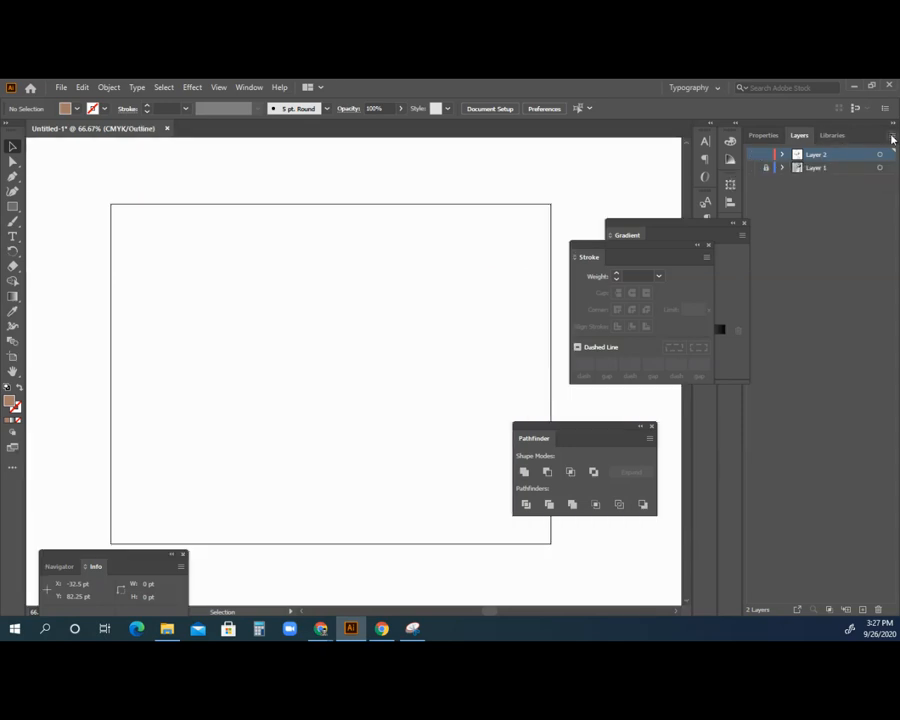
Step: Add a new layer named Background and move it beneath Layer 1
click(893, 139)
click(845, 142)
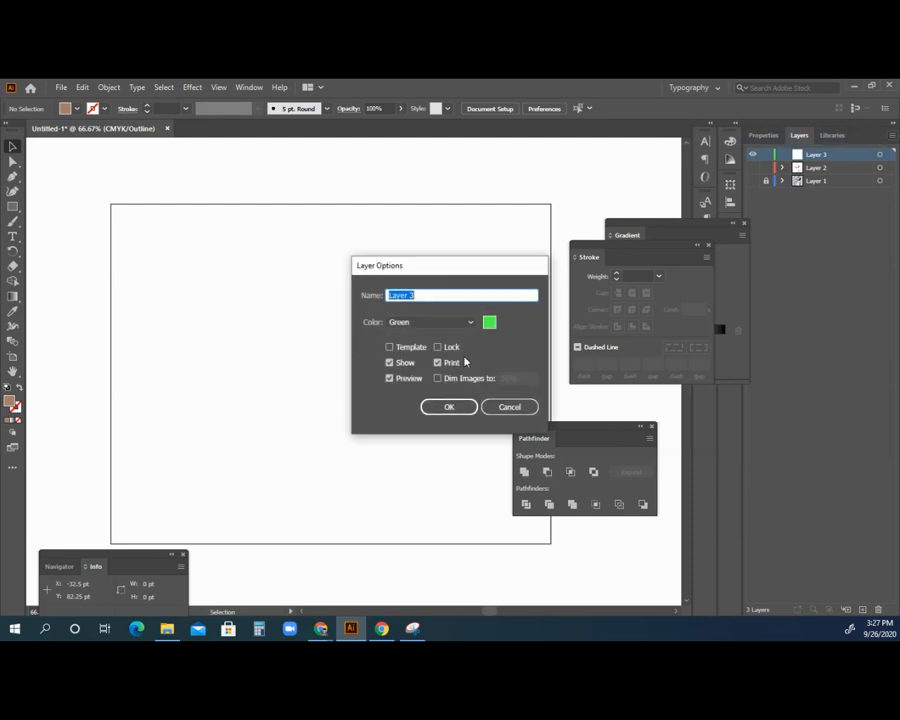
text(Background)
click(457, 412)
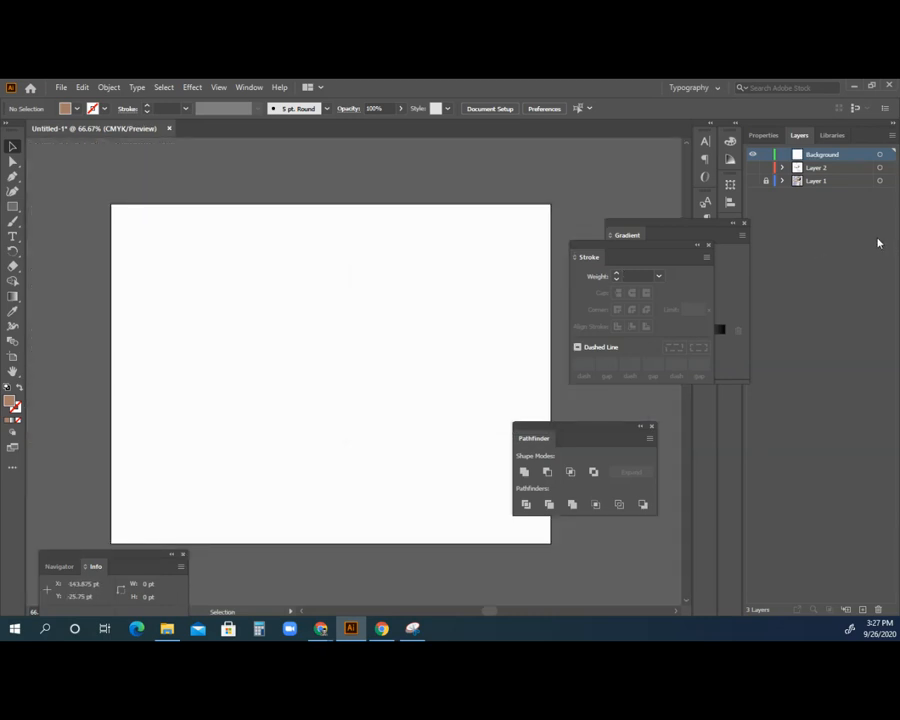
drag(848, 161, 849, 188)
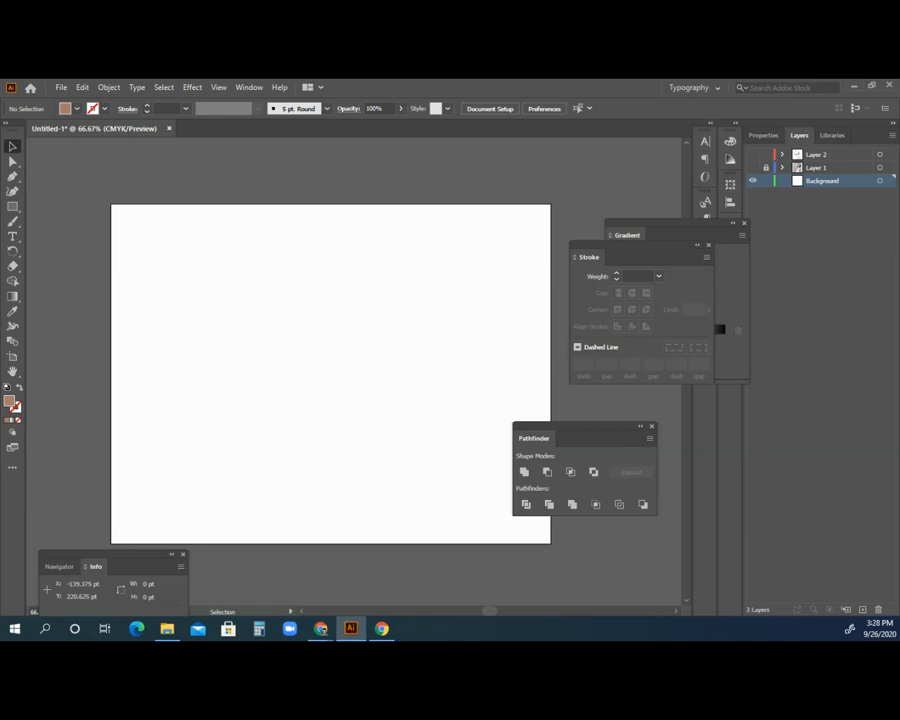
Step: Switch to the I Love Dust Tutorial PDF in Chrome and review the background instructions from step 16 through step 24
key(alt+Tab)
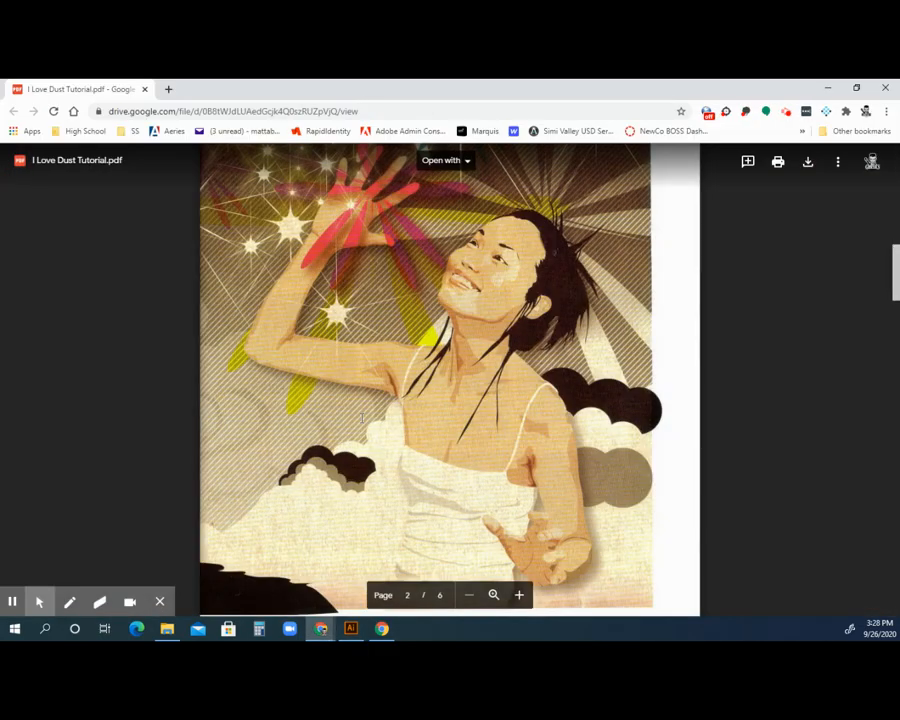
scroll(362, 417, down, 15)
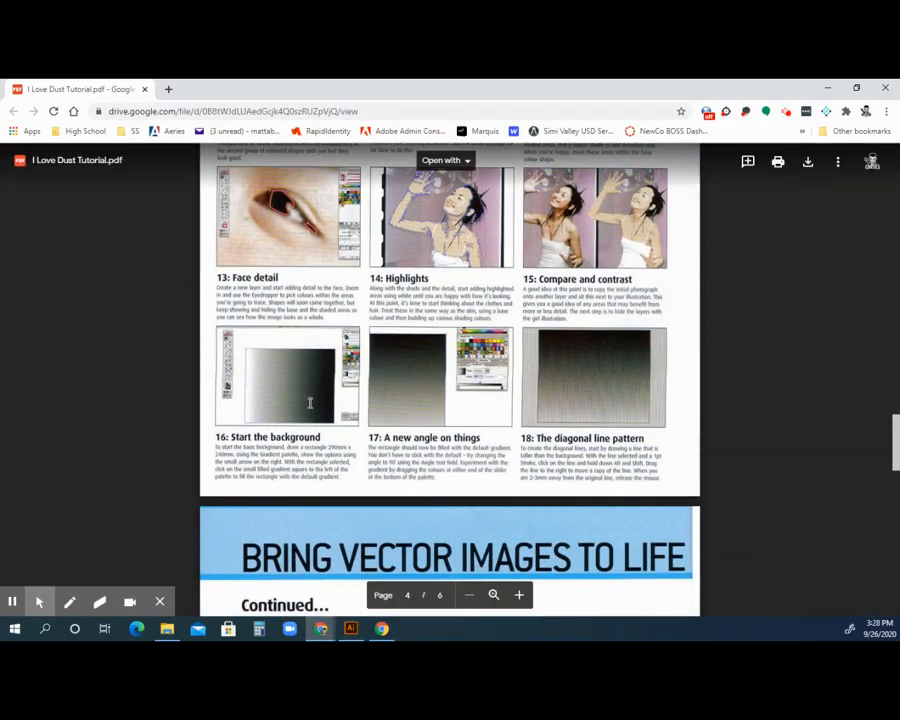
scroll(310, 403, down, 1)
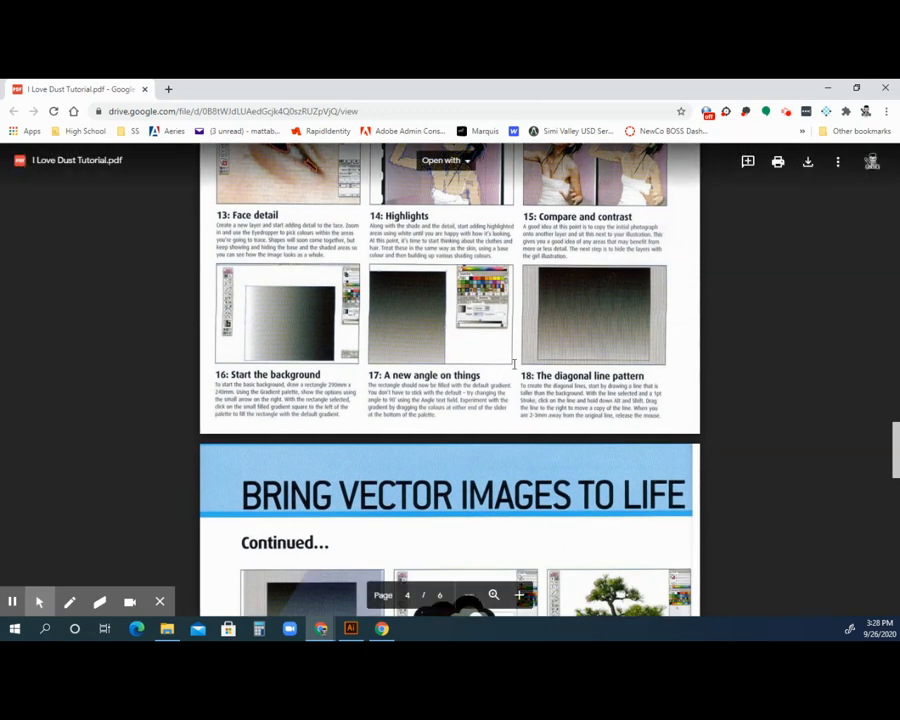
scroll(514, 364, down, 3)
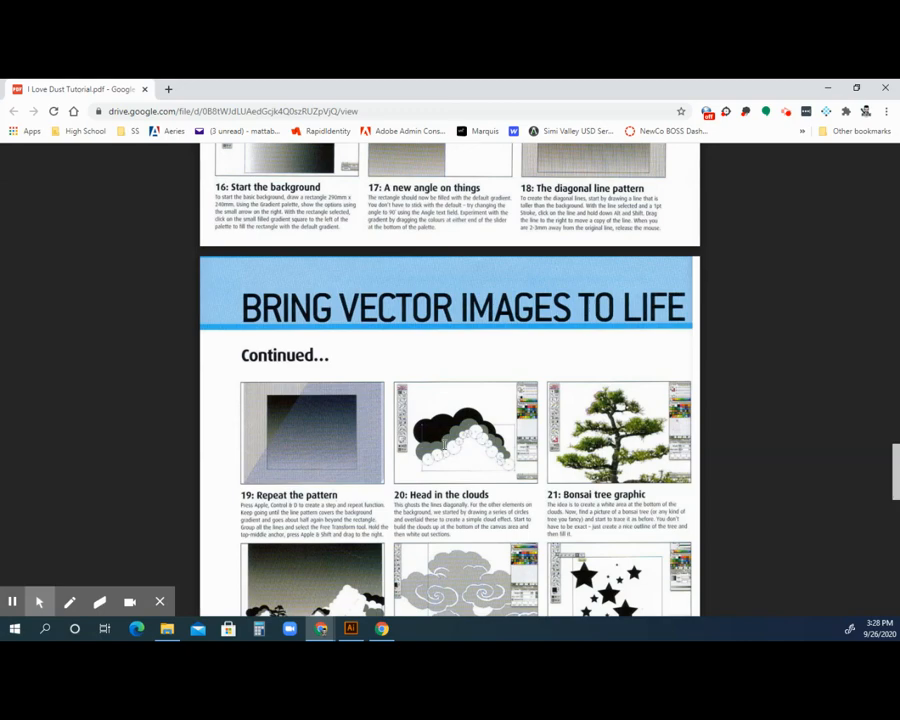
scroll(450, 400, down, 1)
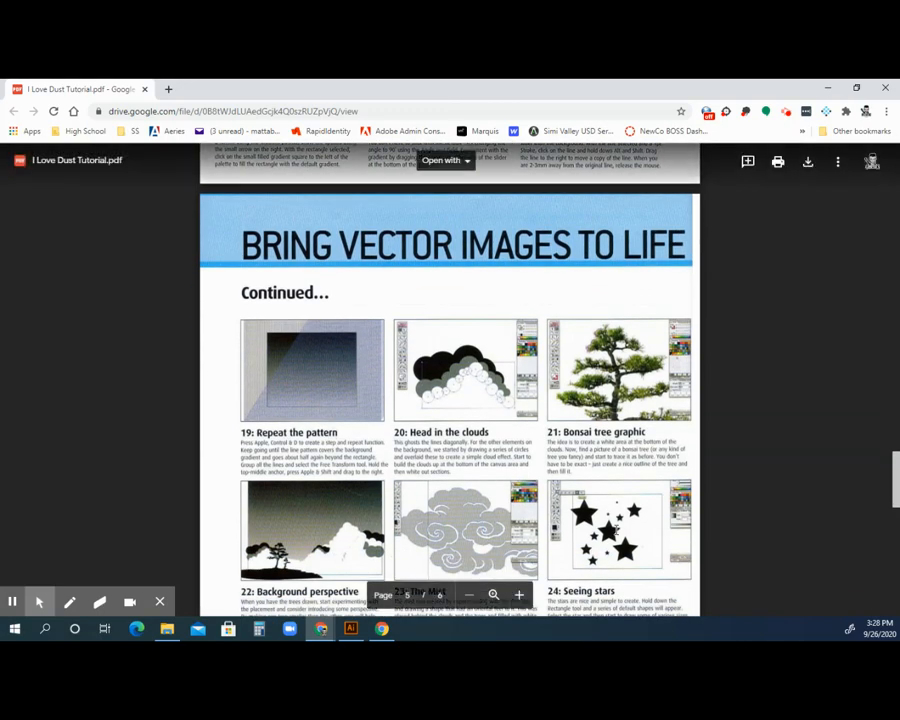
scroll(616, 530, up, 4)
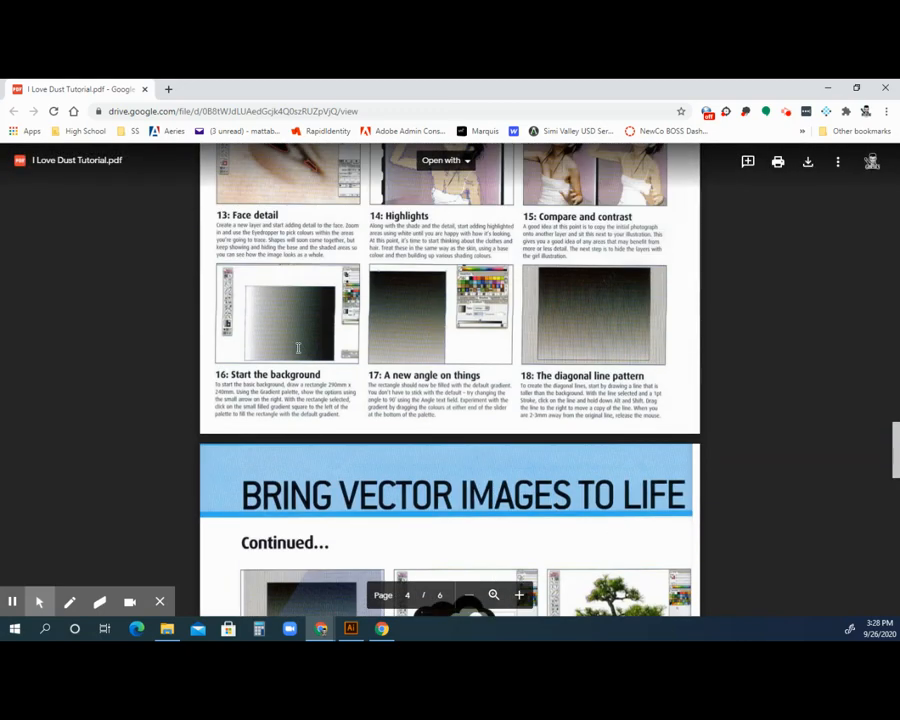
scroll(298, 348, down, 3)
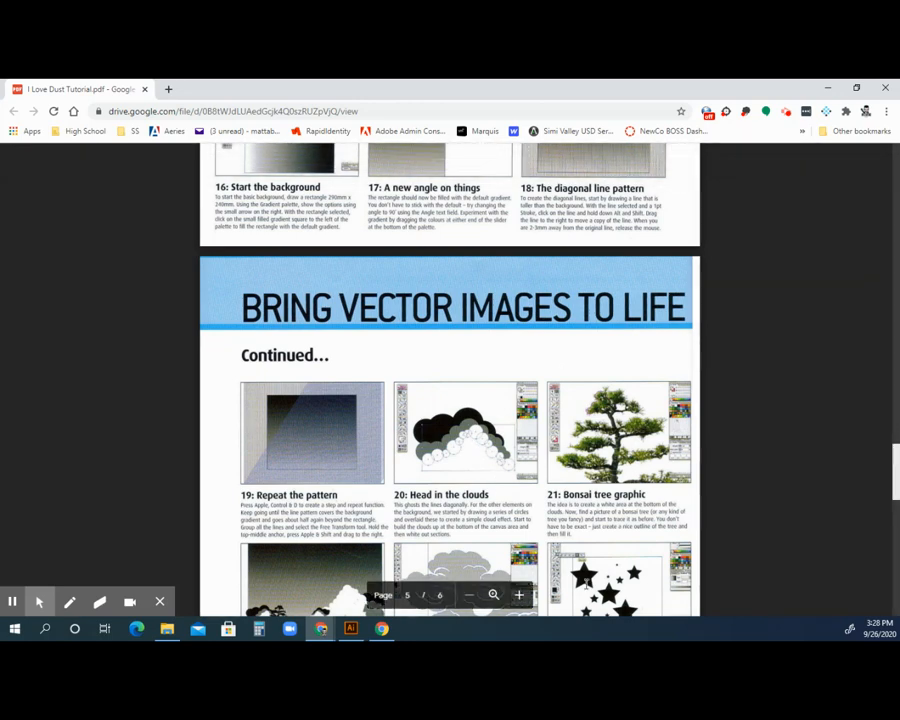
click(826, 89)
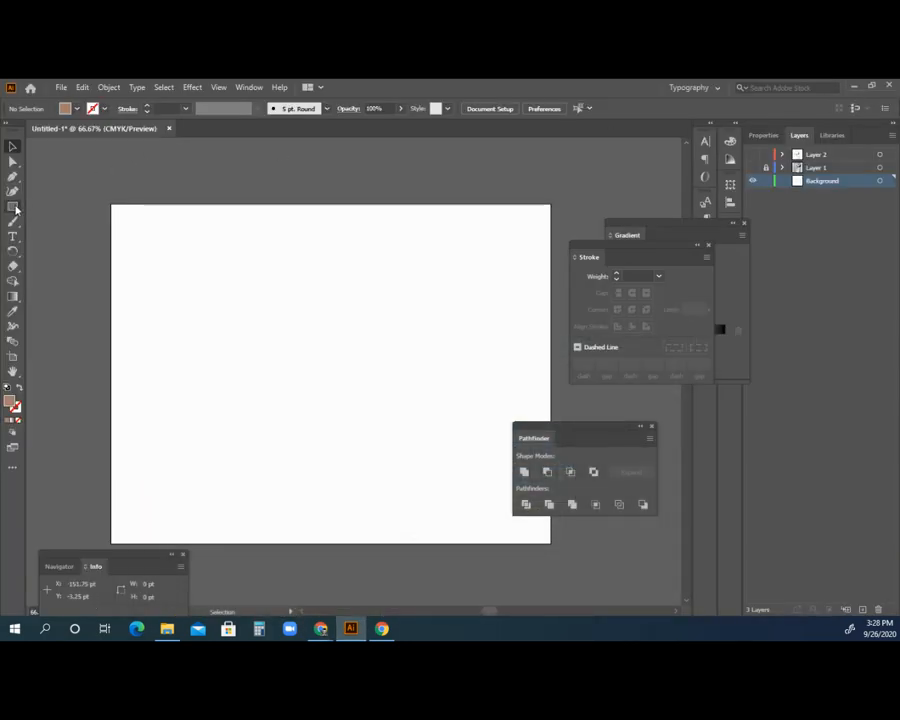
Step: Back in Illustrator, draw a rectangle about 812 by 627 pt on the Background layer, extending slightly past every artboard edge
click(13, 207)
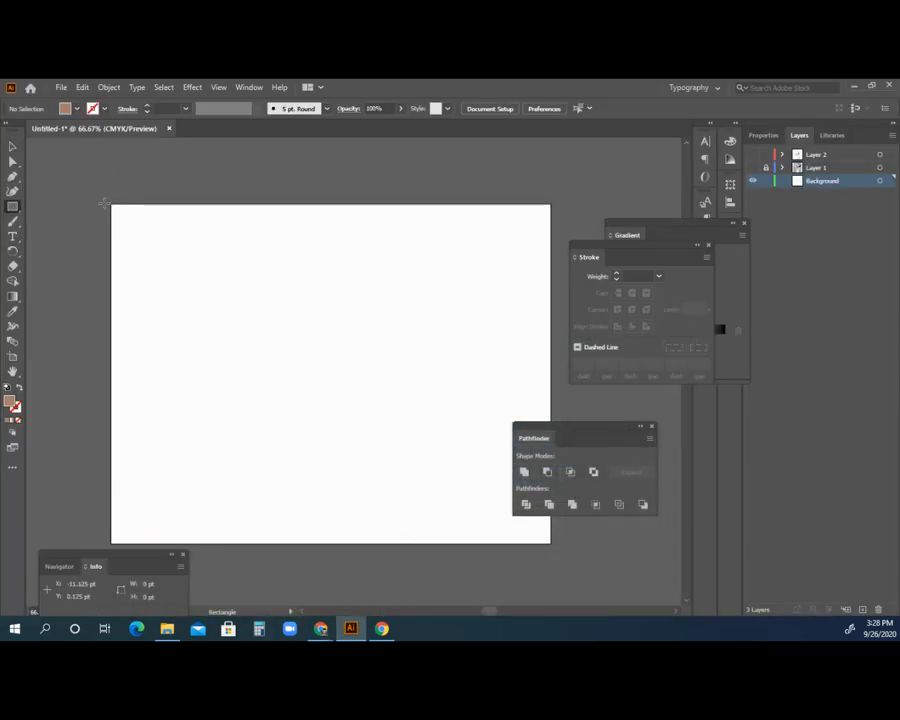
drag(105, 200, 556, 547)
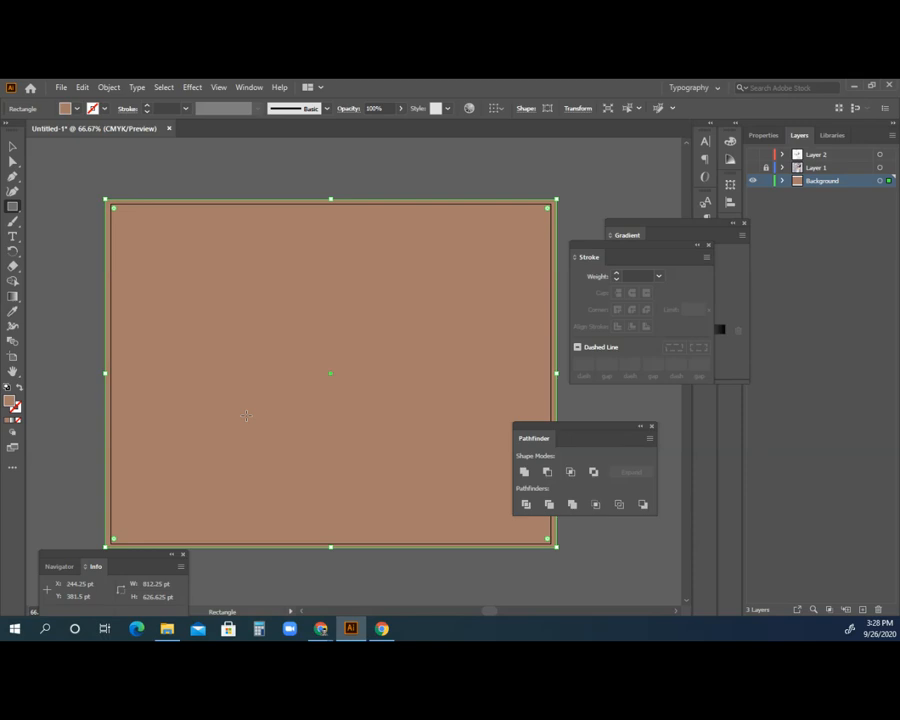
Step: Bring the Gradient panel within reach and fill the background rectangle with a white-to-black linear gradient
drag(650, 229, 617, 237)
click(249, 87)
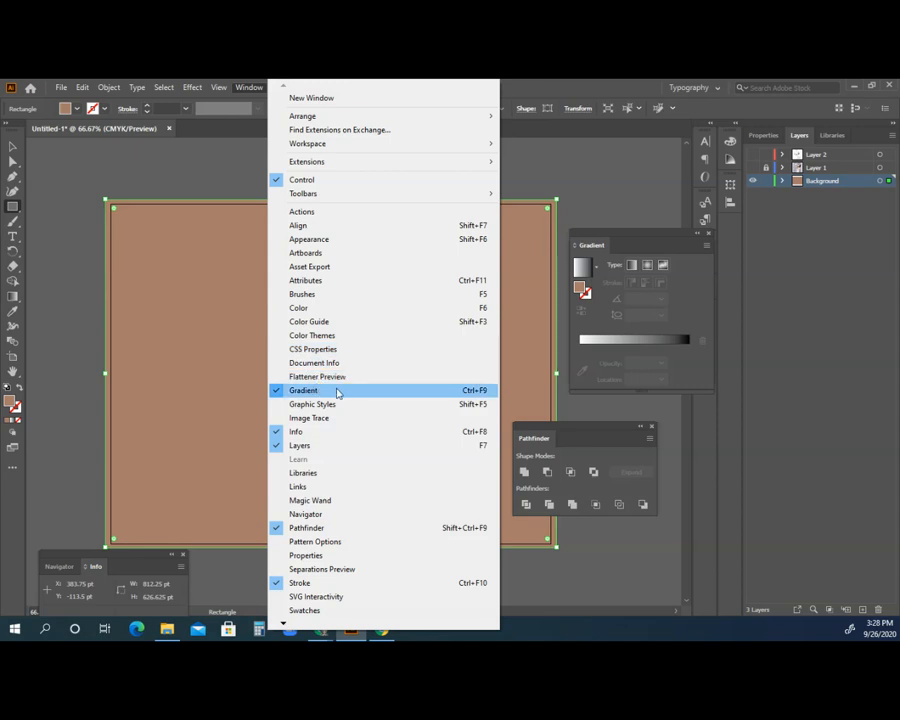
drag(609, 235, 591, 200)
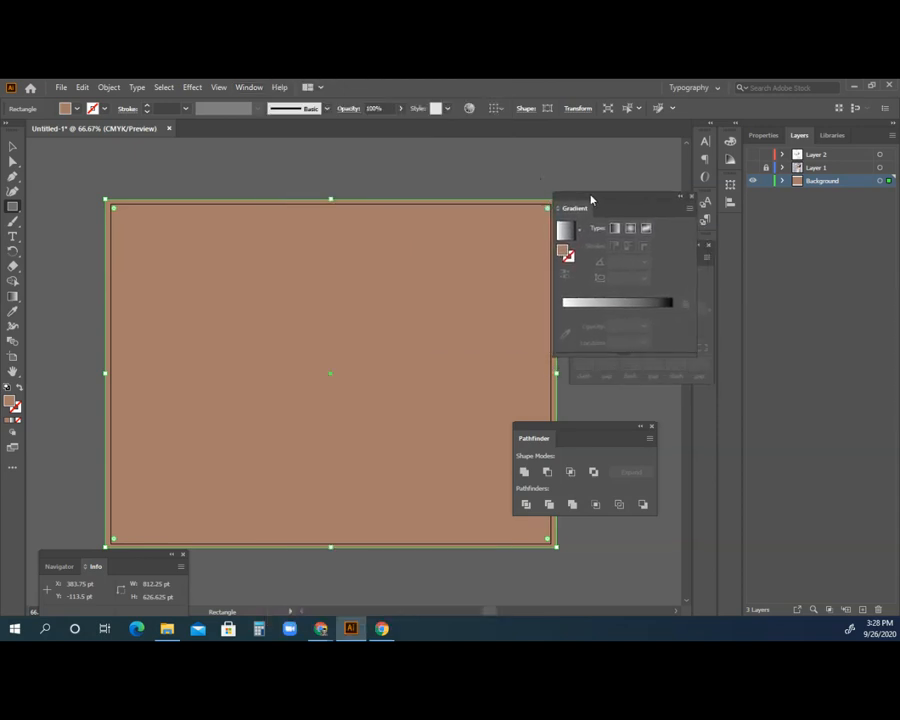
click(608, 304)
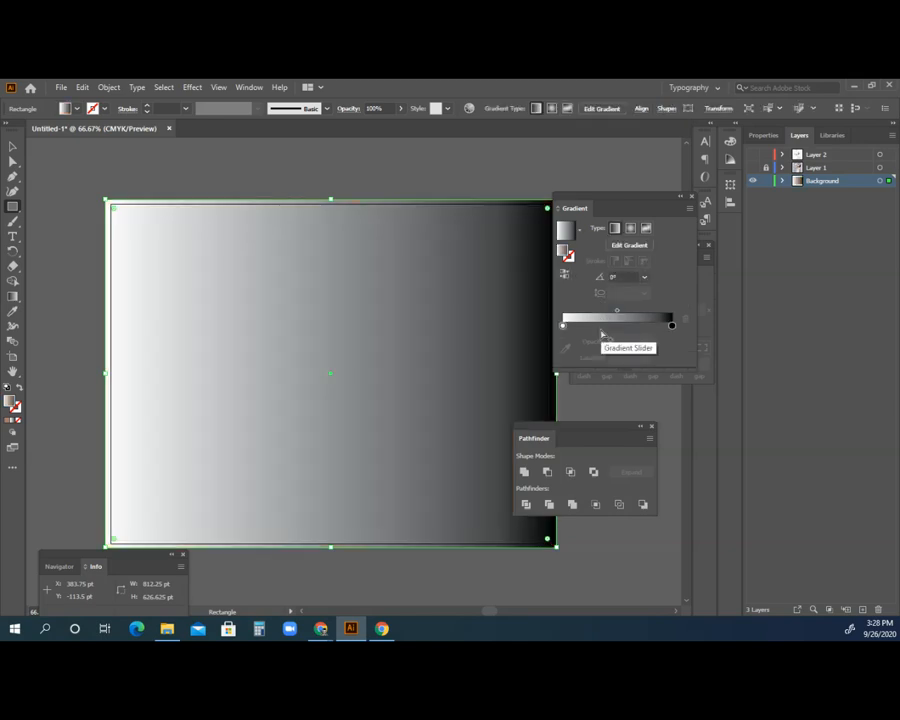
Step: Show the Swatches panel and try to apply a swatch colour to the rectangle's gradient slider
click(248, 88)
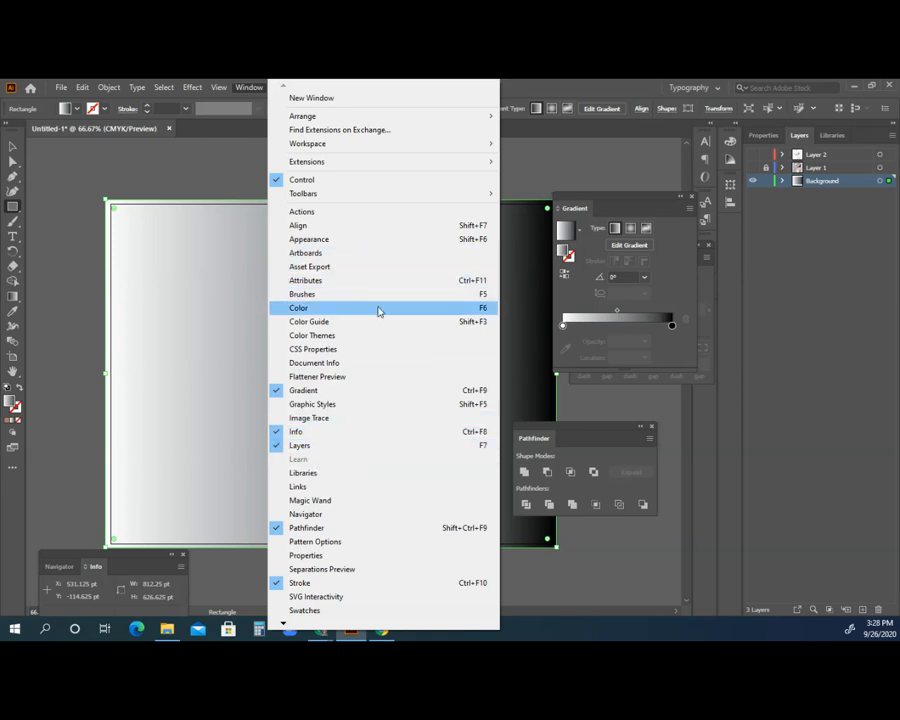
click(340, 609)
drag(597, 370, 617, 400)
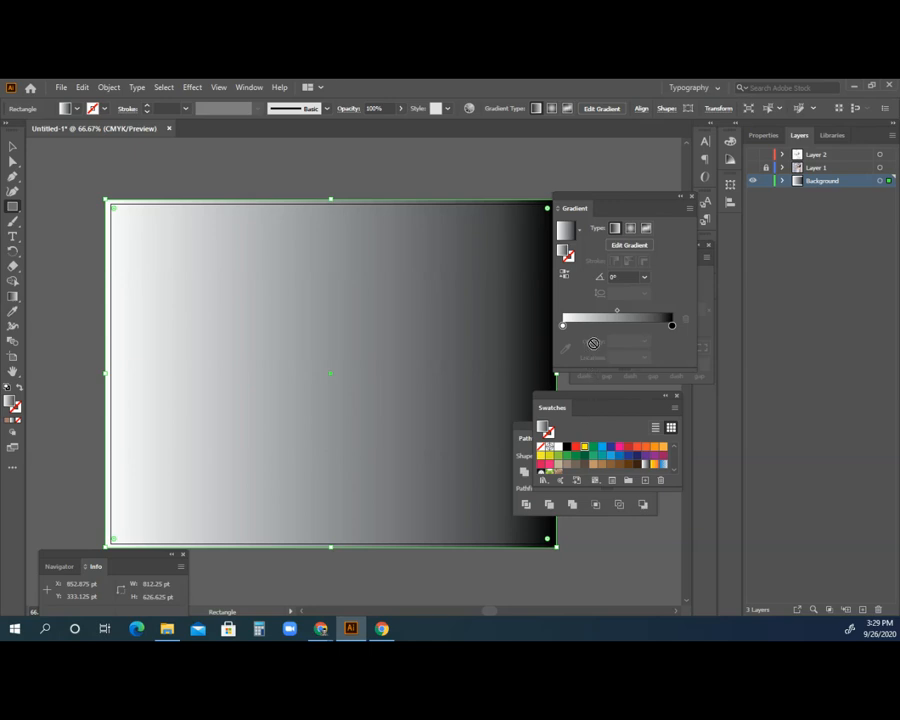
click(599, 329)
drag(598, 327, 634, 326)
drag(626, 447, 632, 369)
Step: Set the background rectangle's gradient angle to 90° and deselect the rectangle
click(601, 280)
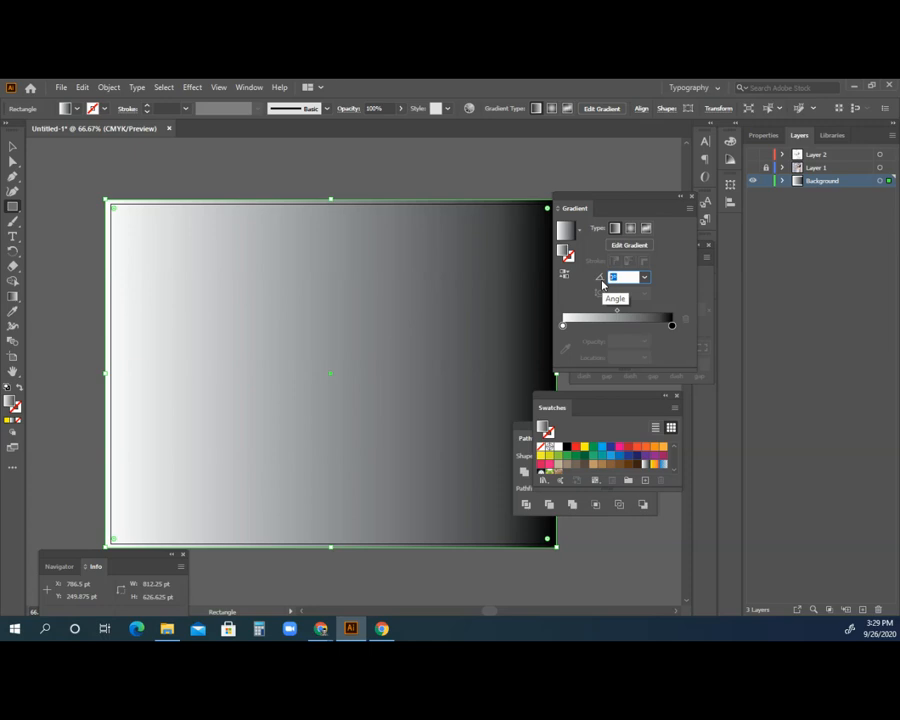
text(90)
key(Return)
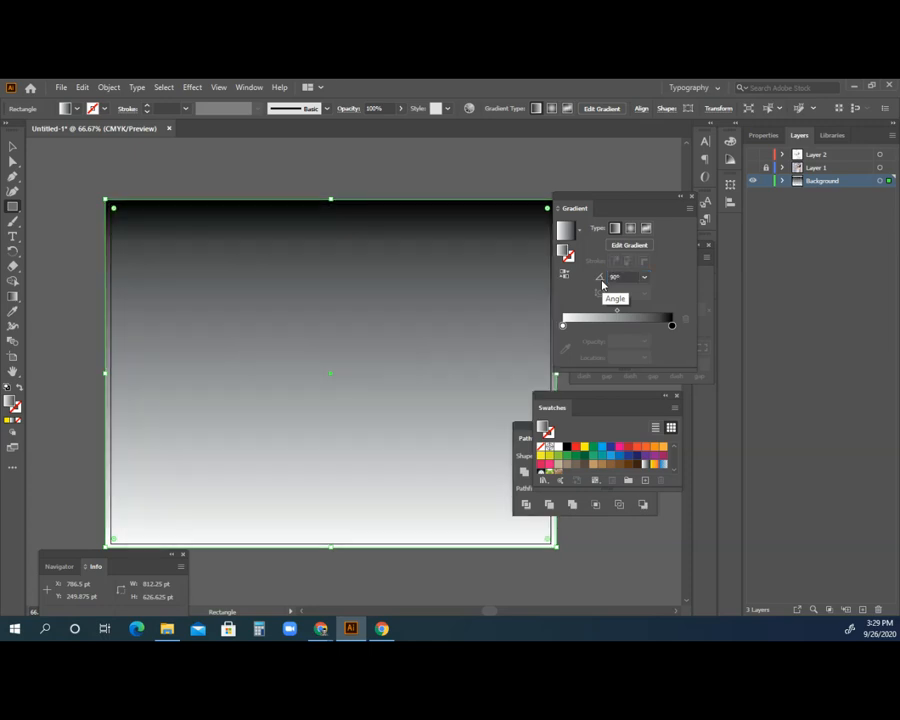
key(v)
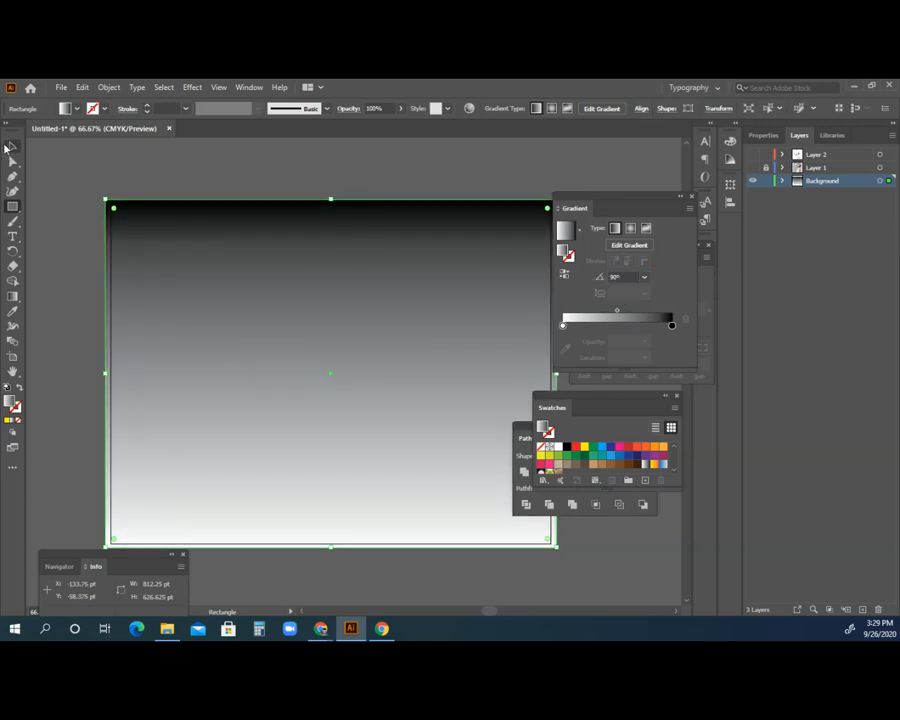
click(76, 379)
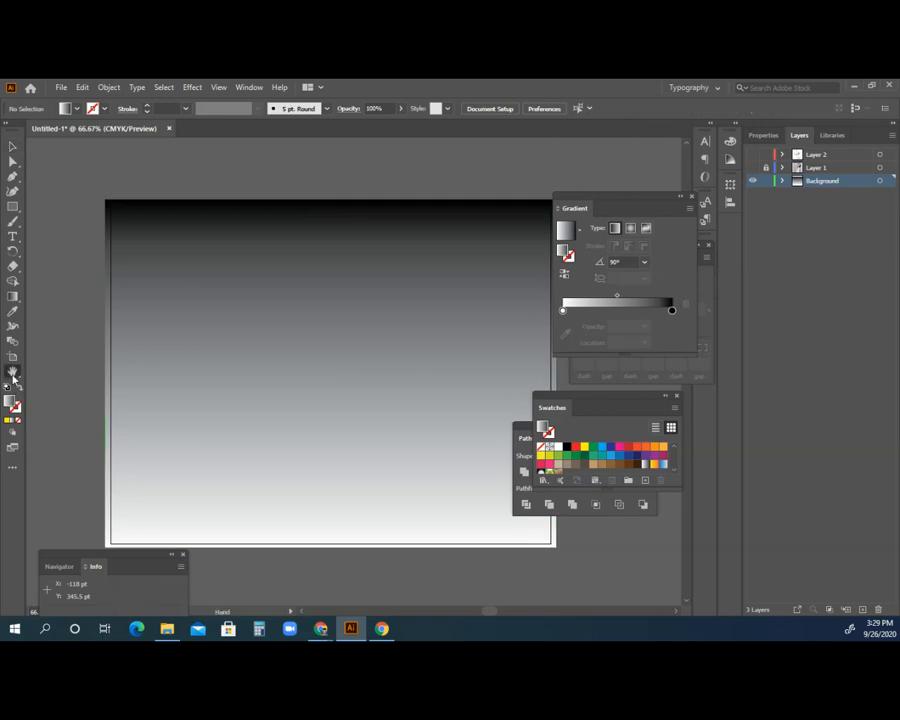
Step: Draw a straight vertical line about 690 pt tall beside the artboard, with no fill and a 1 pt black stroke
click(13, 374)
drag(56, 381, 456, 370)
click(12, 146)
click(12, 176)
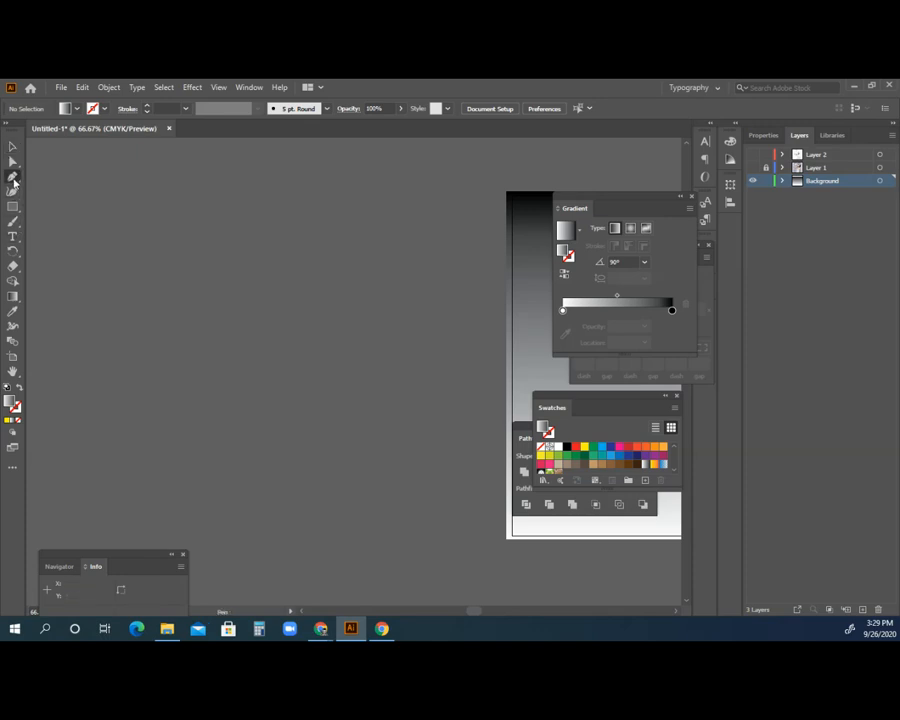
key(d)
click(18, 420)
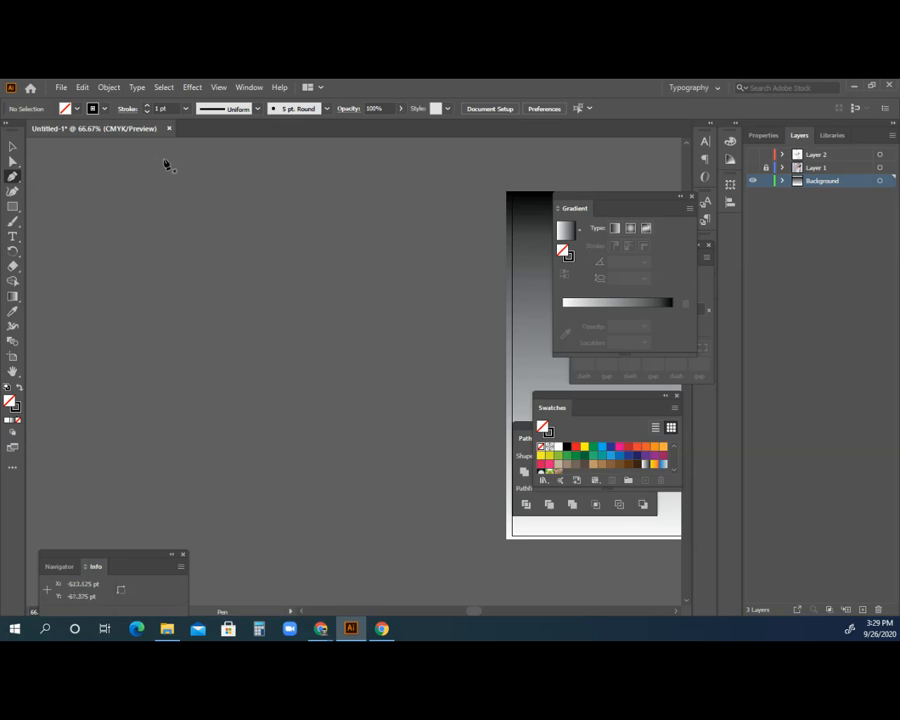
click(135, 152)
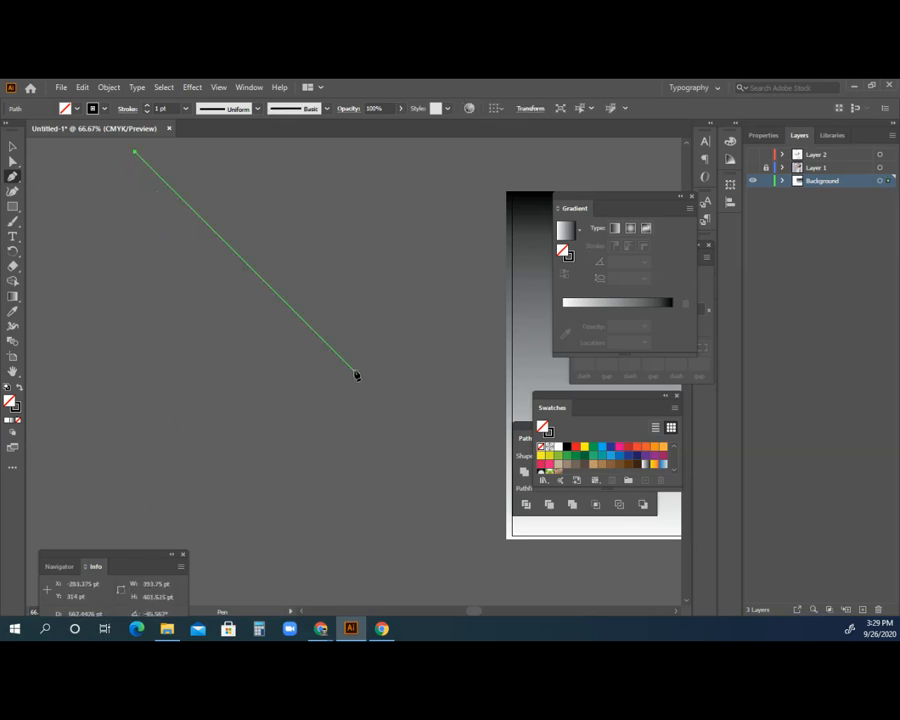
shift+click(162, 535)
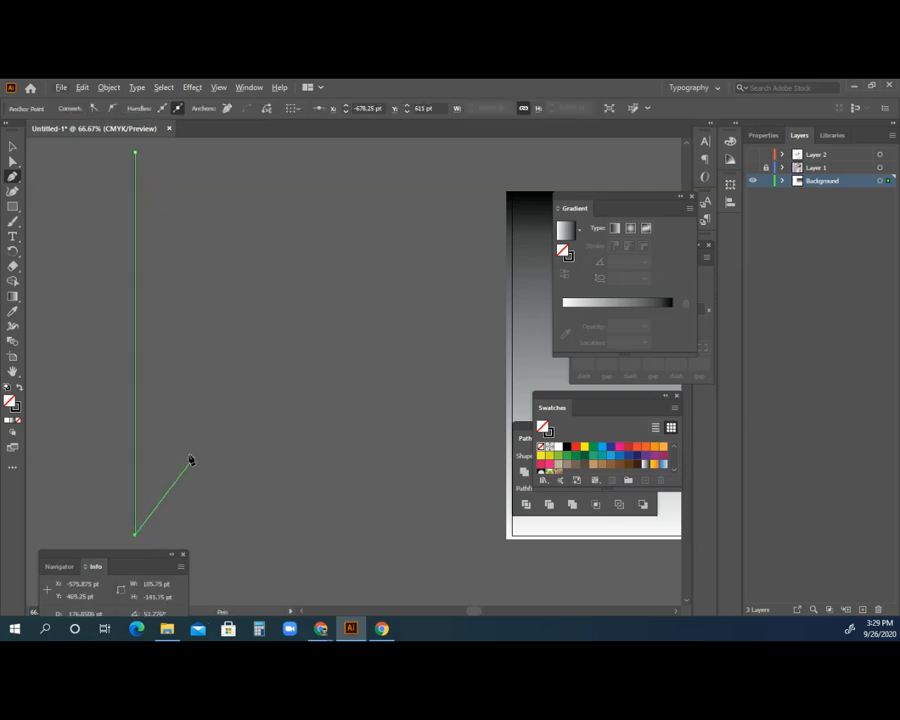
key(Escape)
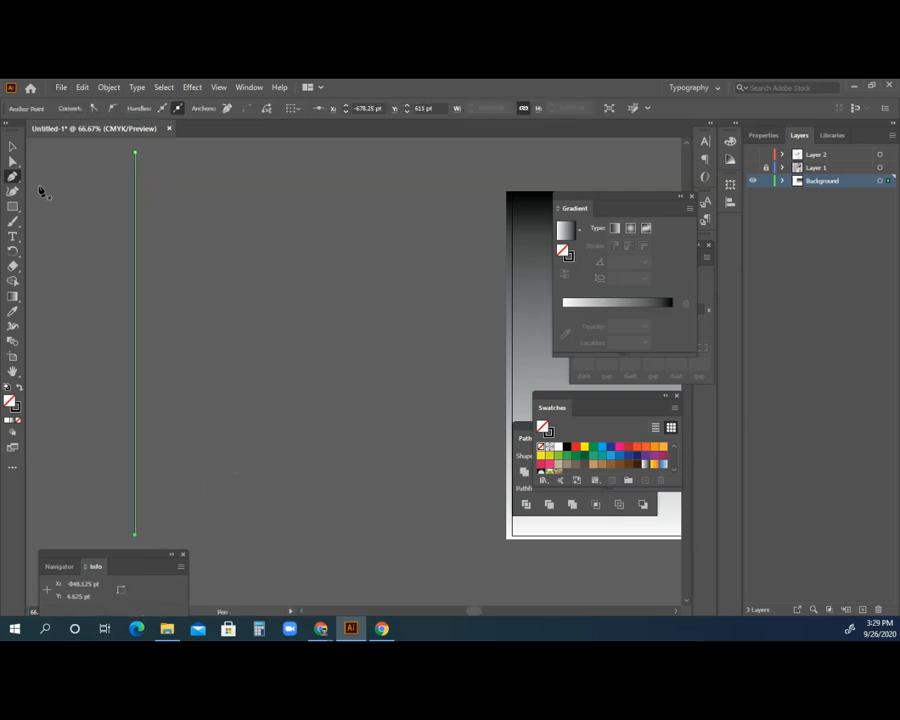
Step: Select the new vertical line and copy it
click(13, 146)
click(105, 240)
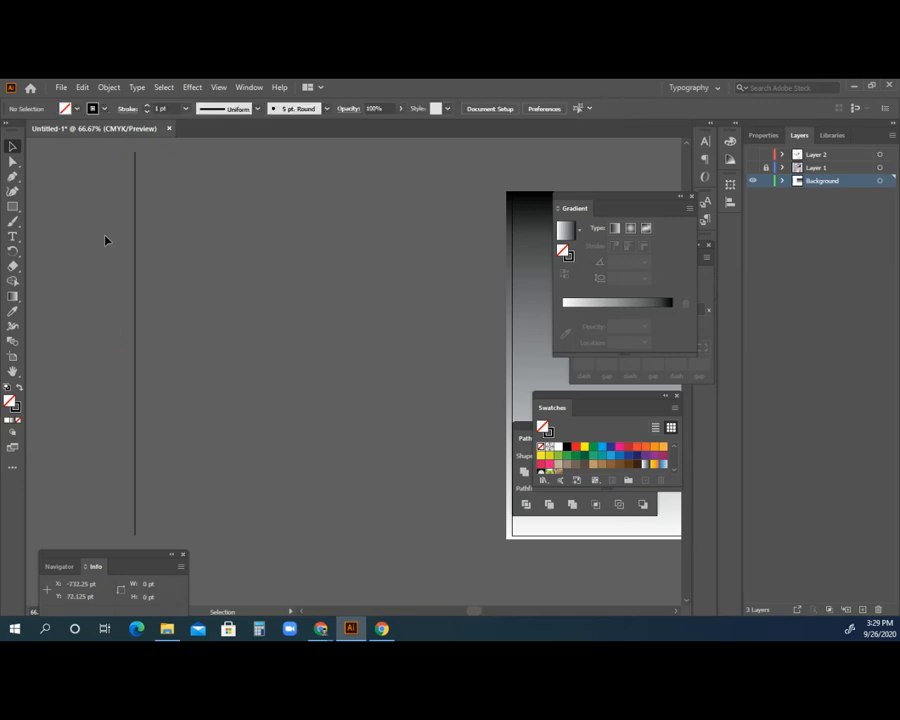
drag(111, 208, 153, 264)
click(82, 87)
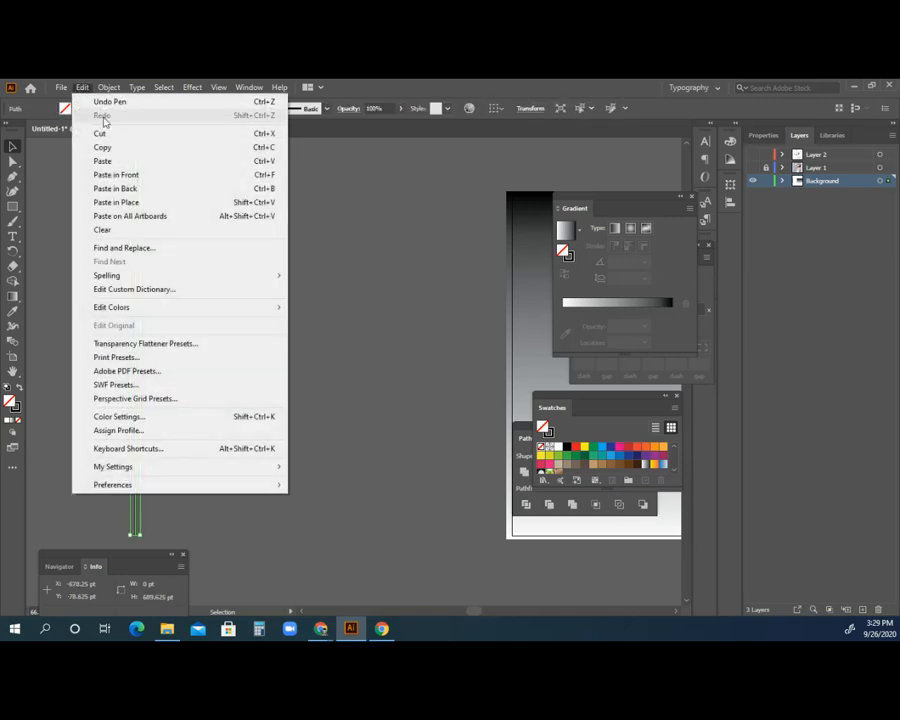
click(110, 147)
click(83, 88)
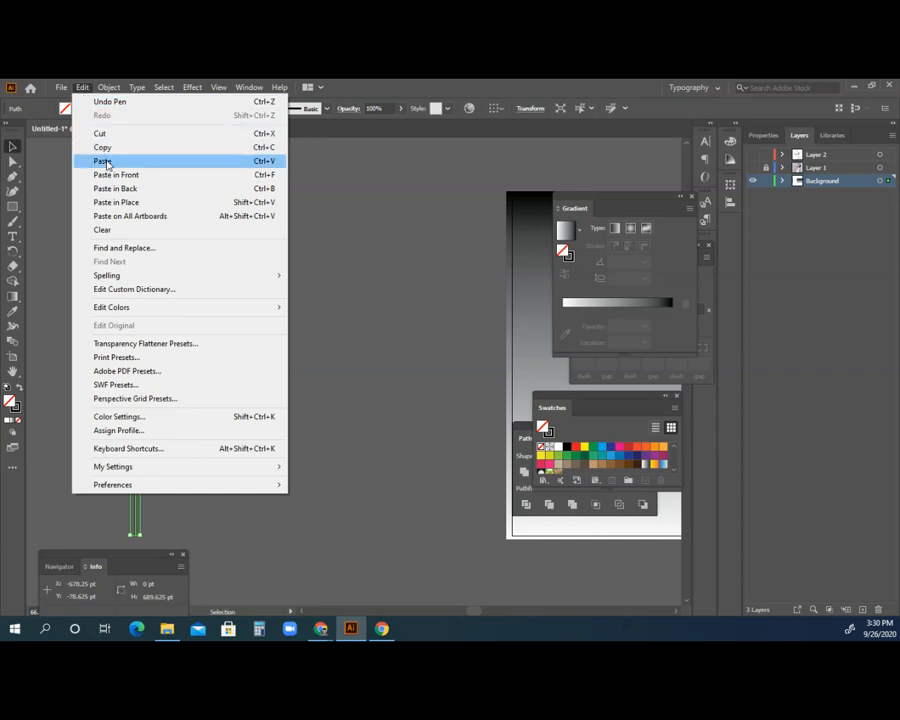
click(104, 161)
key(Delete)
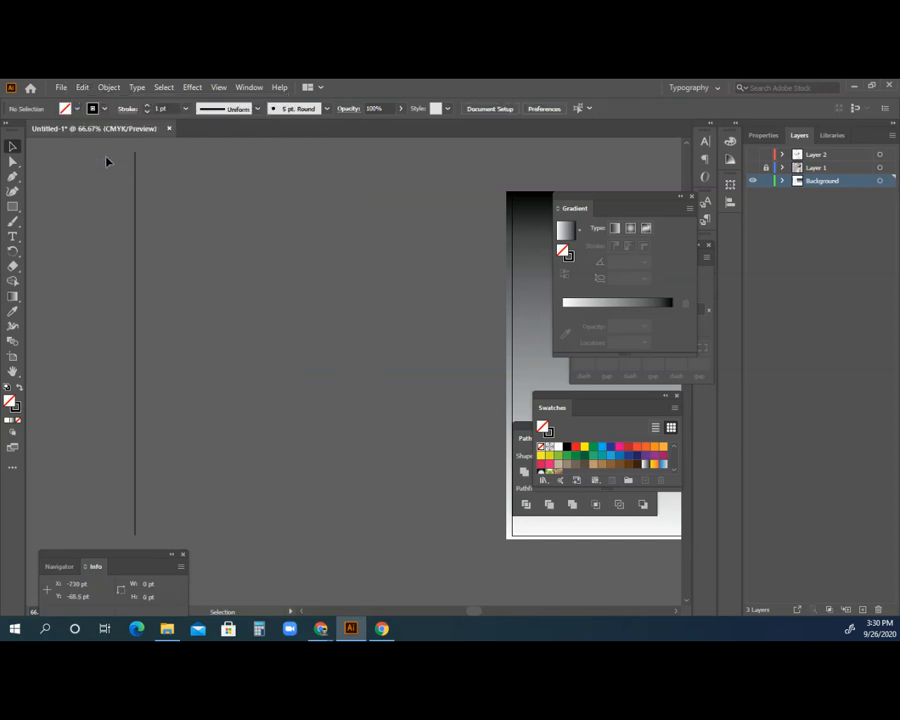
Step: Try pasting a copy of the line in place and nudging it right in small increments, and delete that copy
click(82, 87)
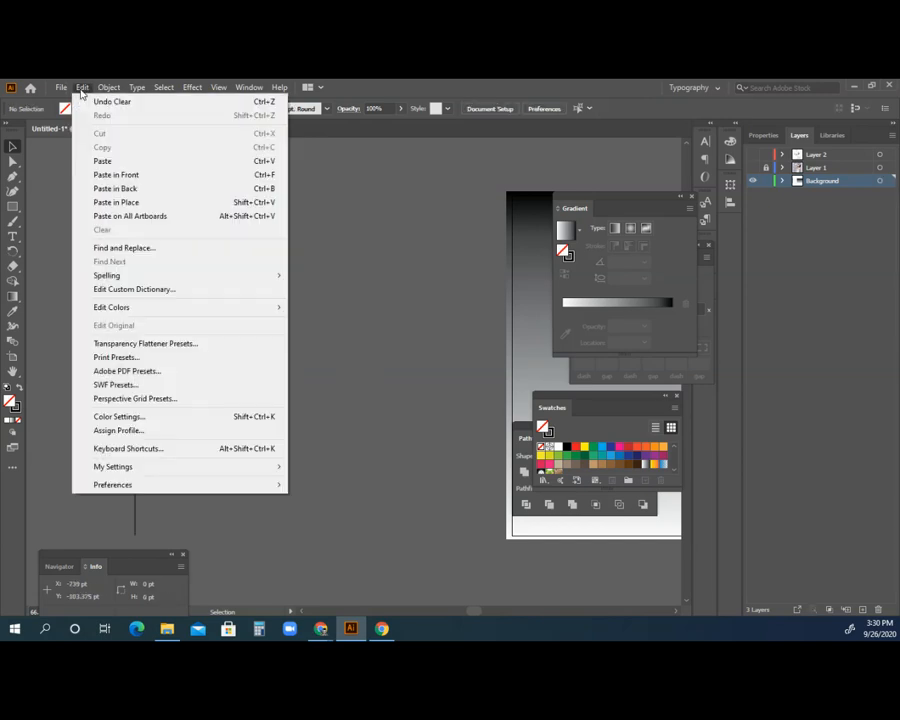
click(118, 207)
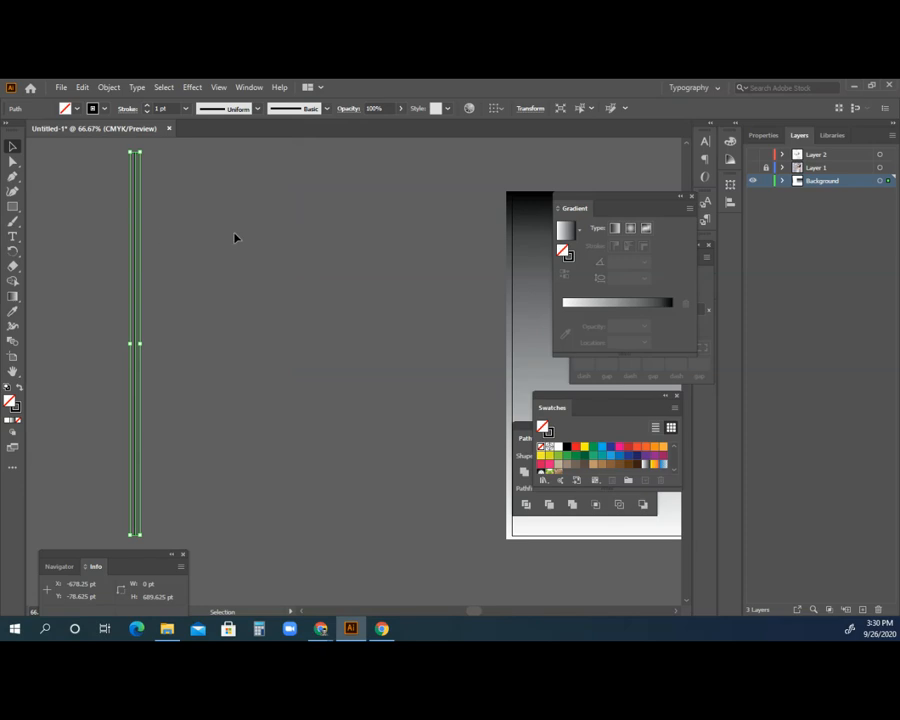
key(Right)
key(Right)
key(Right)
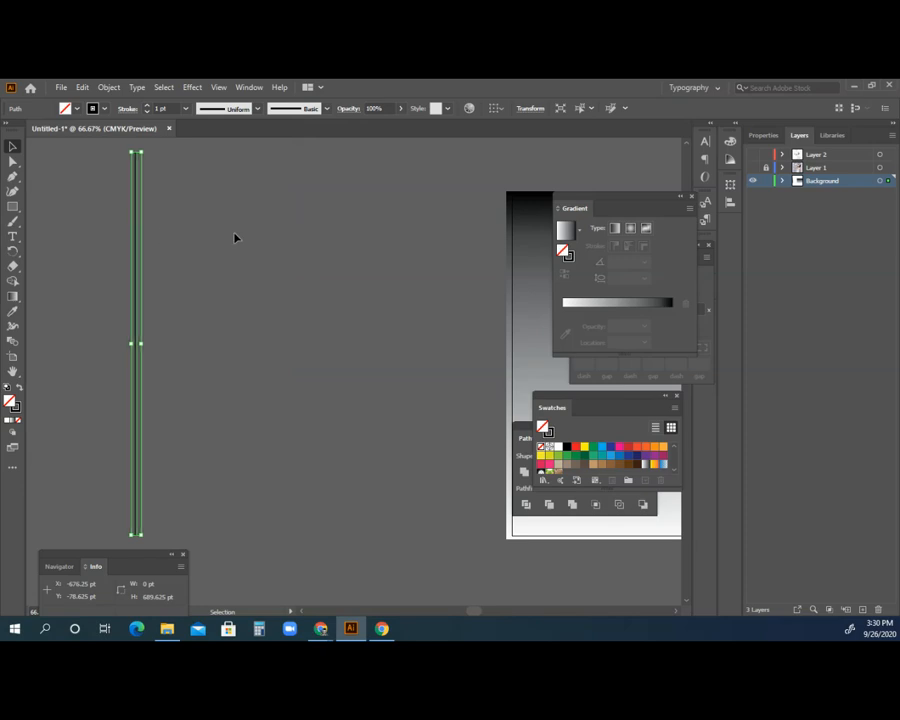
click(13, 371)
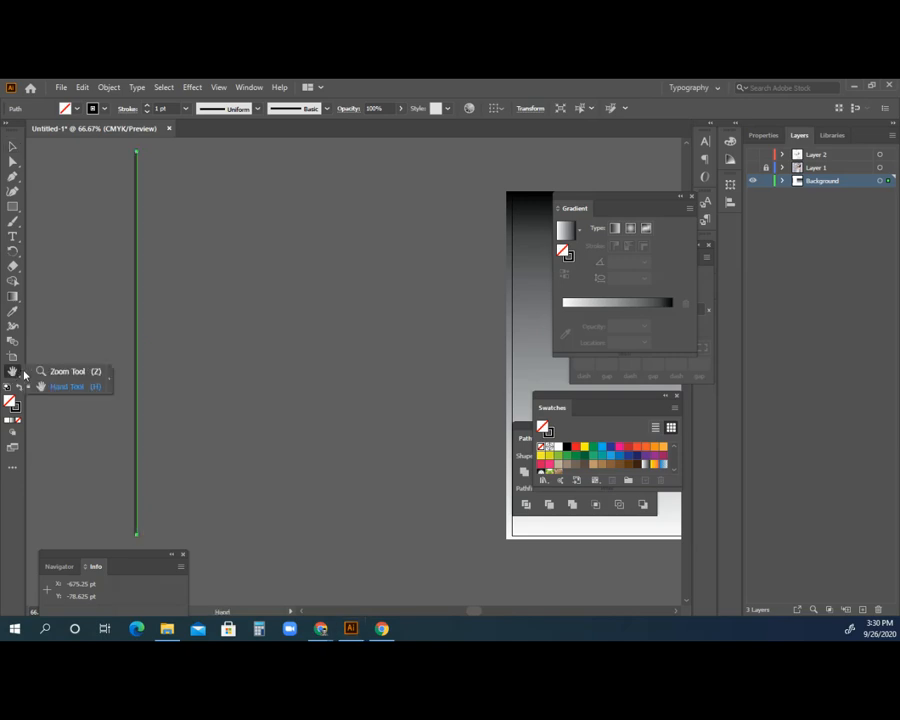
click(147, 345)
click(346, 344)
click(362, 346)
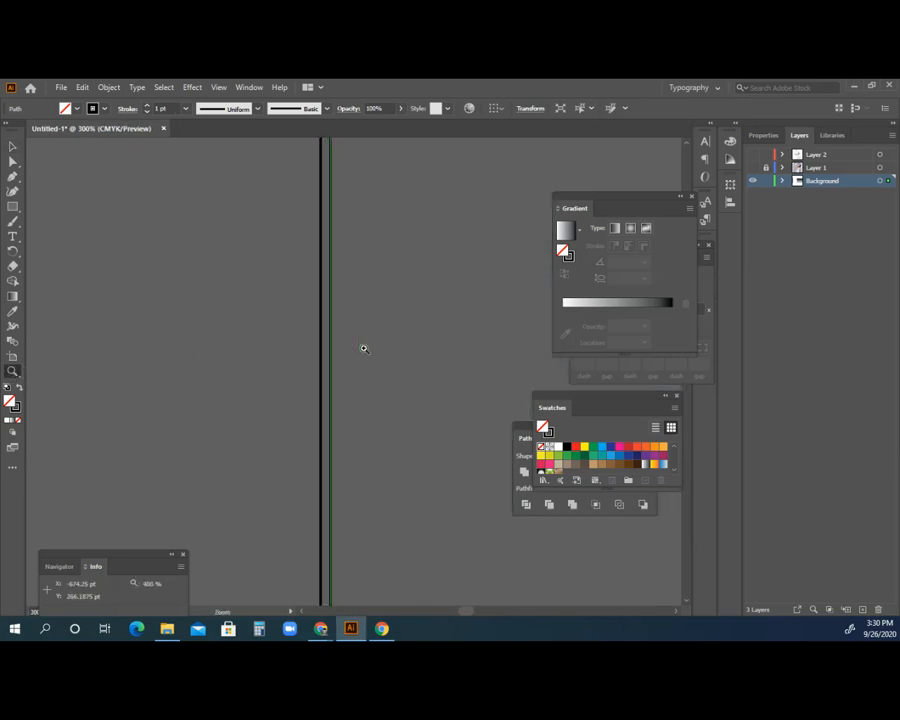
key(Right)
key(Right)
key(Right)
key(Right)
key(Right)
key(Right)
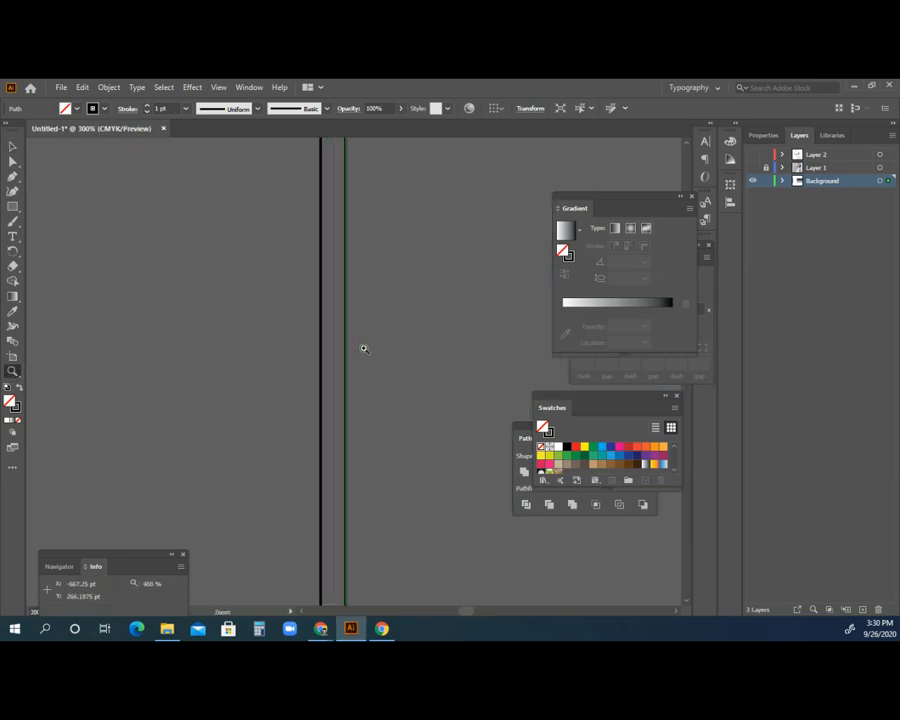
key(Delete)
Step: Paste a copy of the vertical line in place and move it 10 pt to the right of the original
alt+click(360, 350)
alt+click(372, 357)
alt+click(390, 361)
alt+click(391, 362)
alt+click(385, 367)
scroll(380, 371, down, 1)
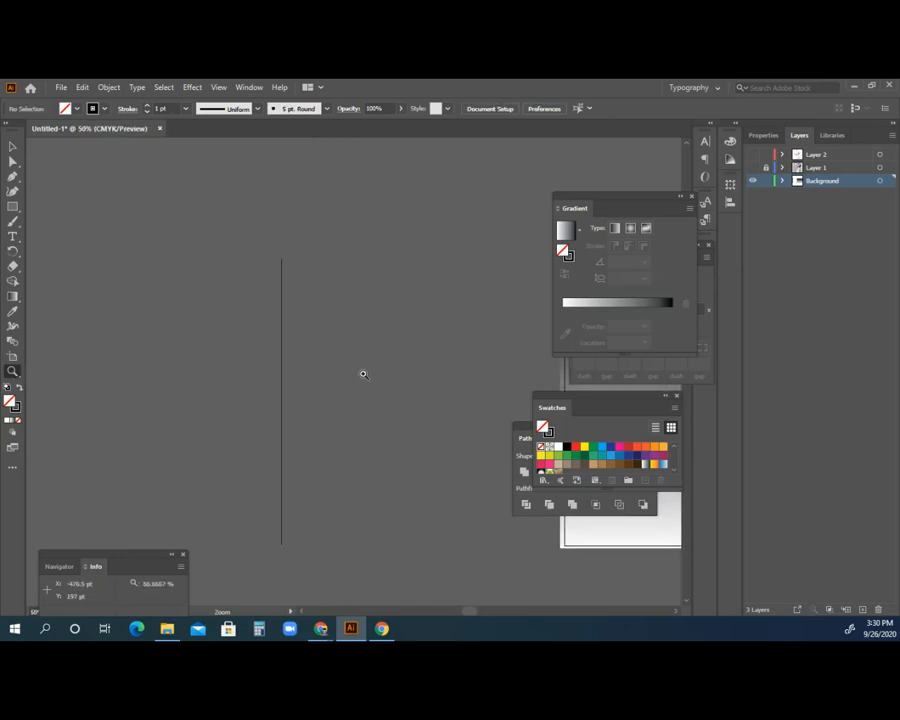
click(360, 374)
scroll(305, 349, down, 1)
click(82, 87)
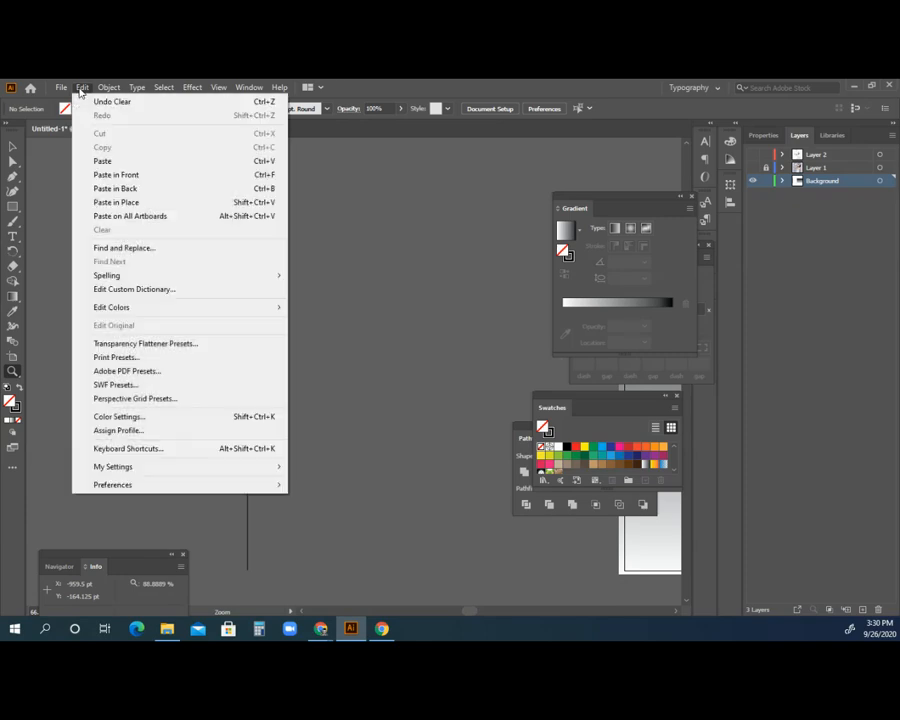
click(116, 202)
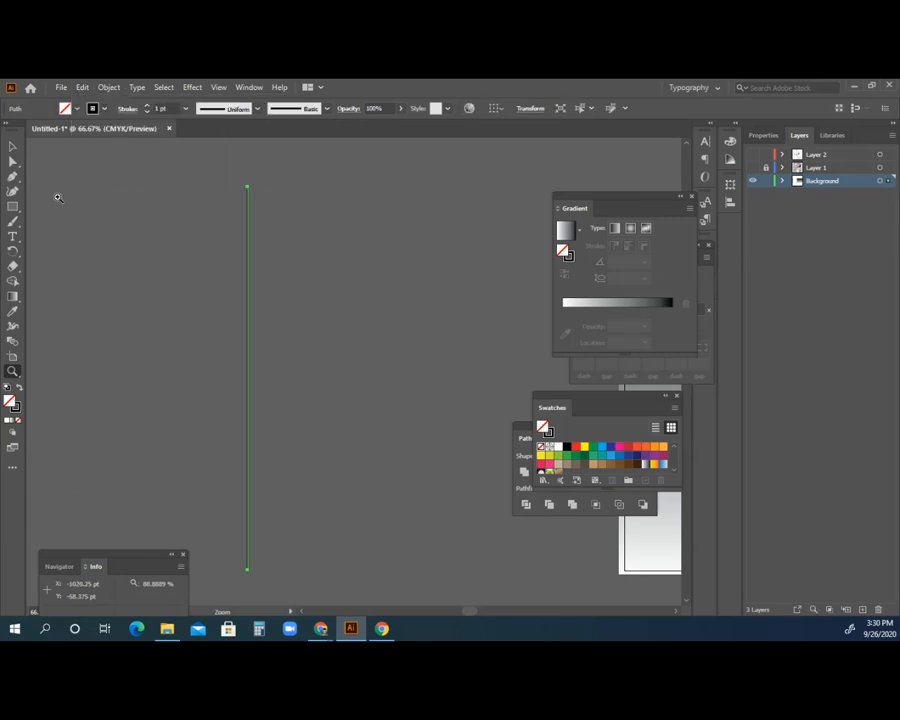
click(13, 147)
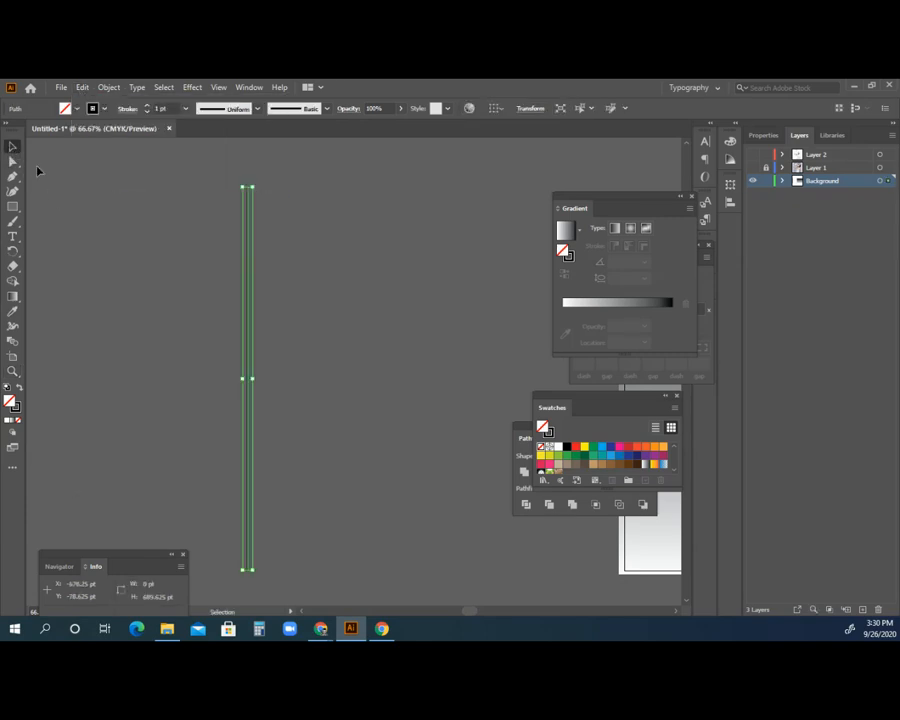
key(shift+Right)
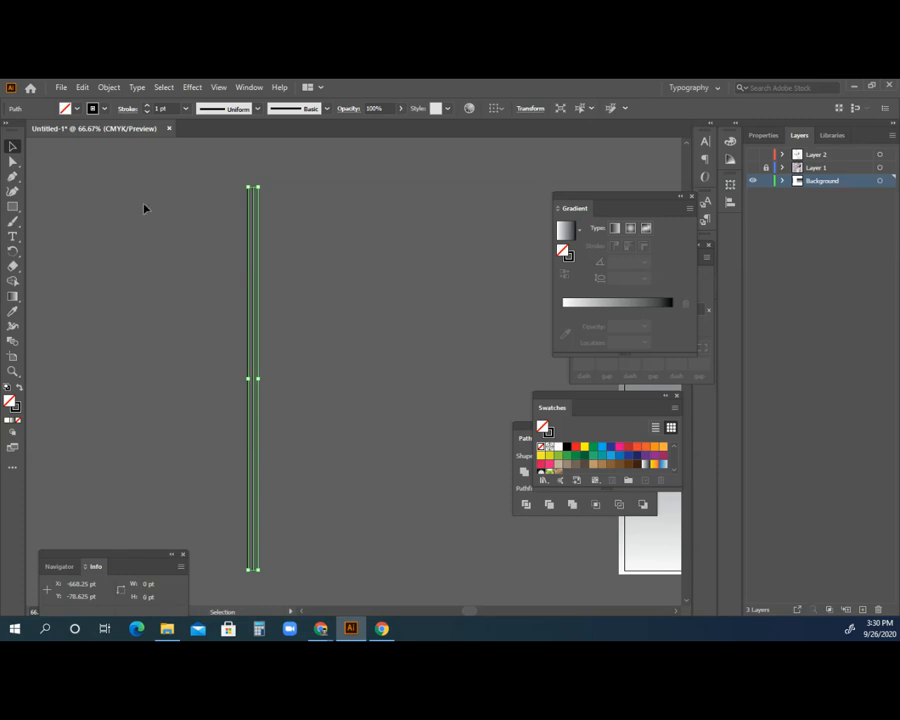
click(144, 208)
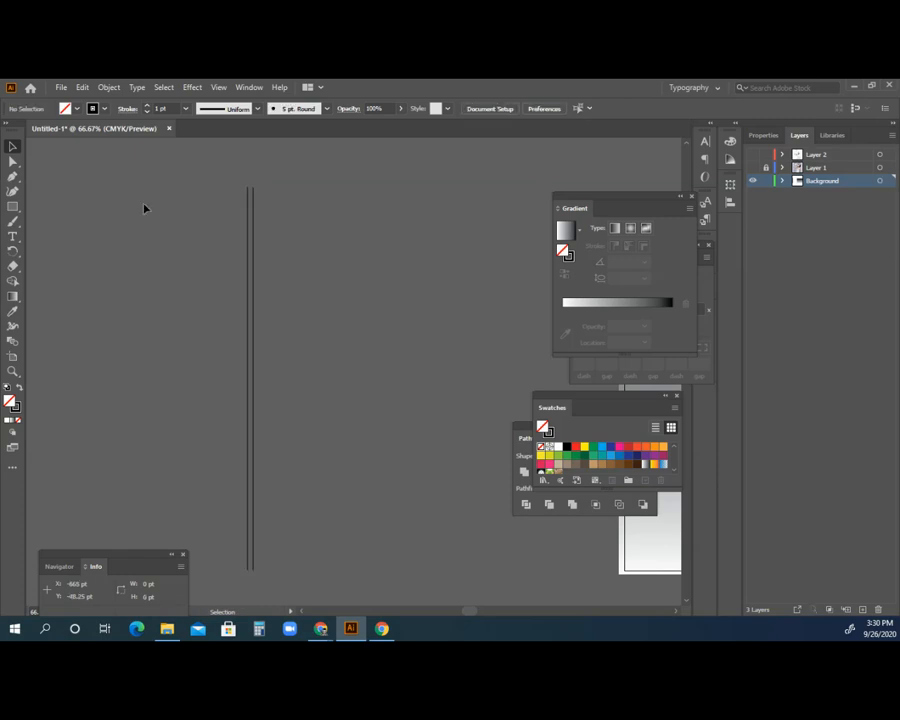
Step: Paste another copy of the line in place and move it 10 pt to the left of the original
click(84, 88)
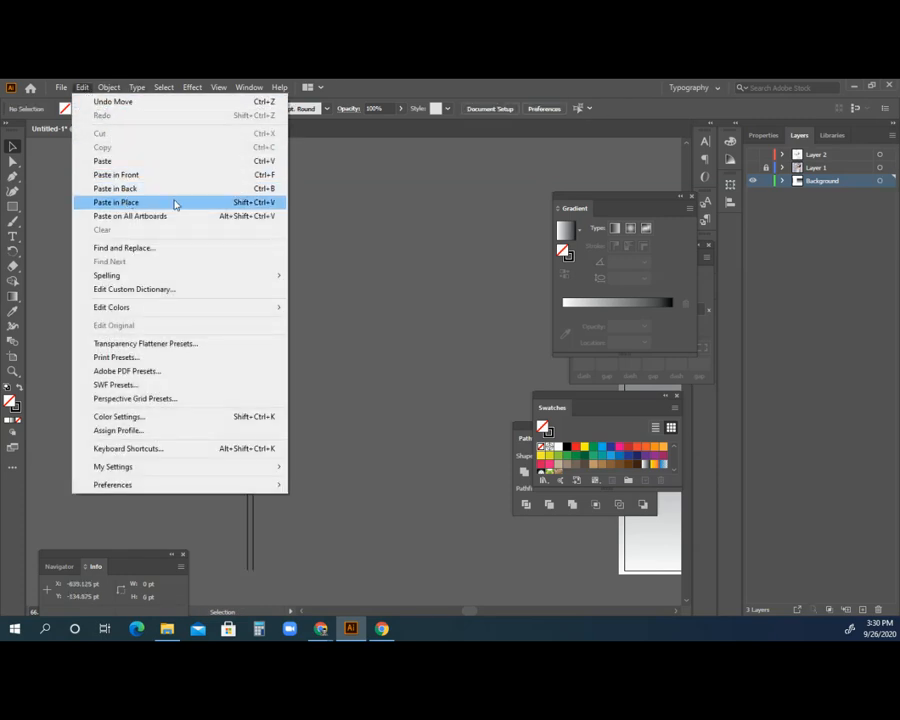
click(251, 204)
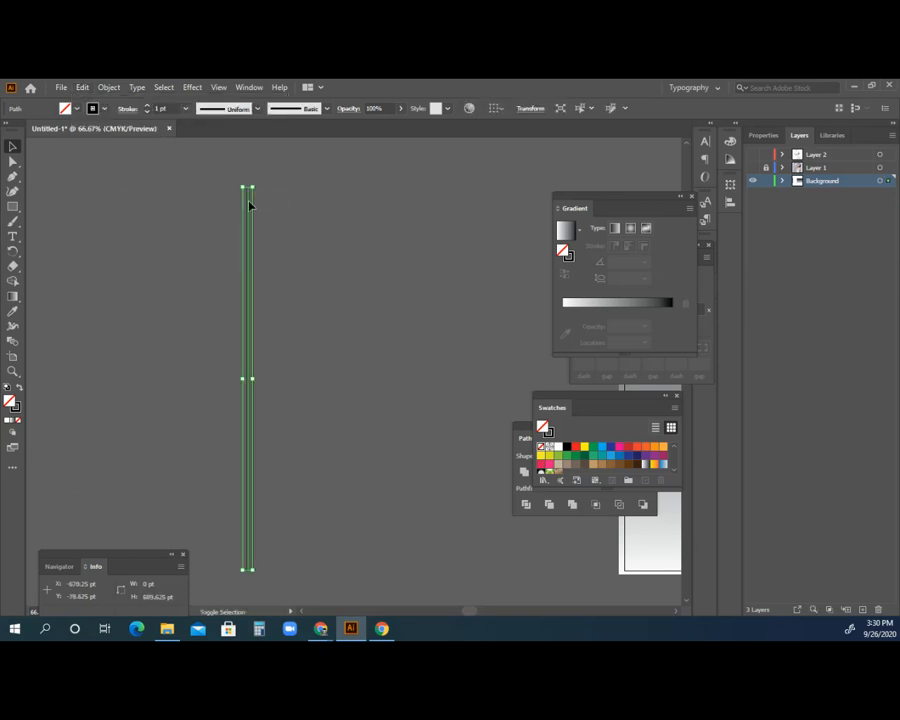
click(263, 247)
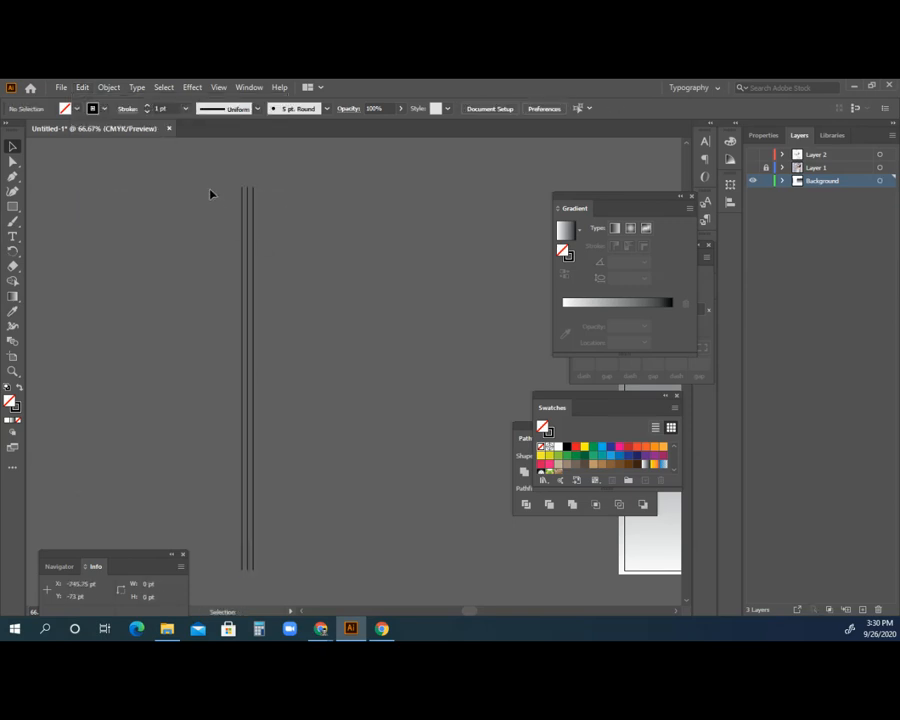
Step: Select the three vertical lines, paste a copy of them in place and move it 30 pt to the right
drag(210, 189, 247, 238)
drag(266, 256, 267, 255)
key(a)
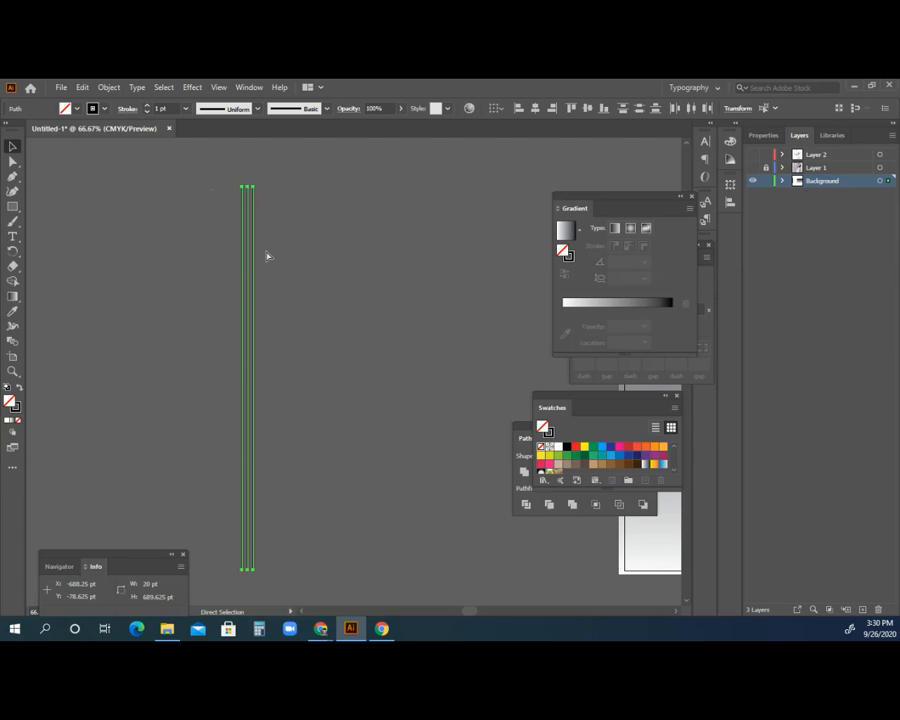
click(82, 87)
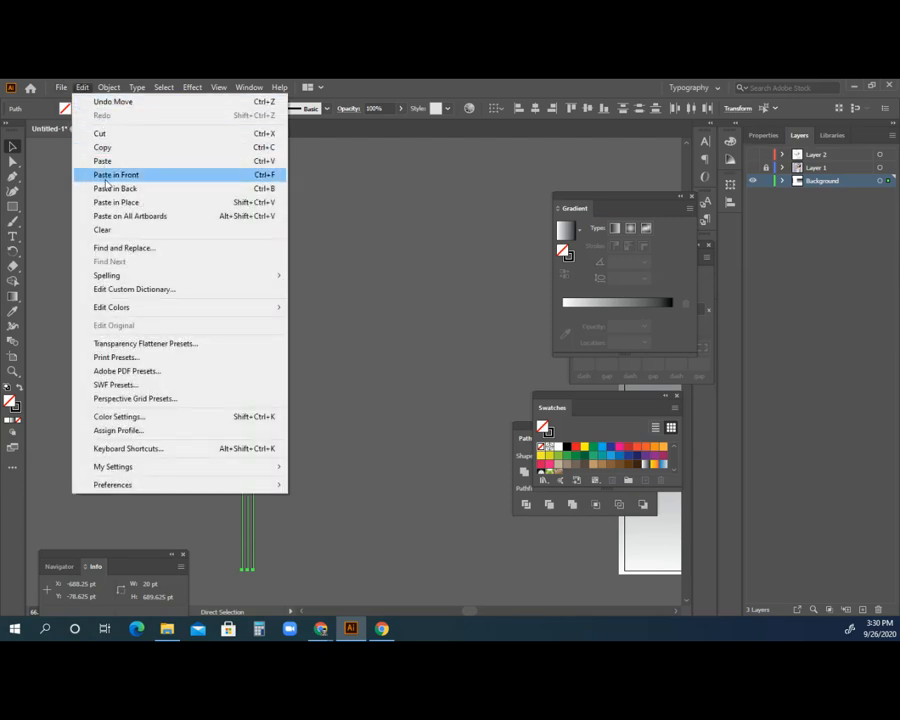
click(113, 201)
key(shift+Right)
key(shift+Right)
key(shift+Right)
key(shift+Right)
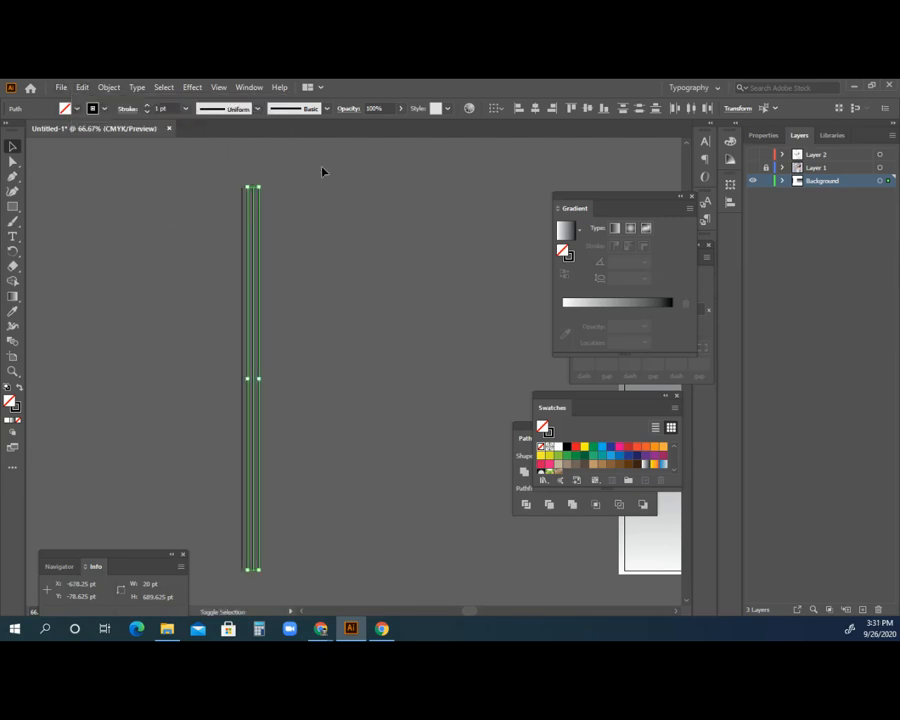
key(shift+Left)
Step: Paste another copy of the three lines and place it 60 pt right of the original set, keeping the 10 pt spacing
key(a)
key(ctrl+shift+v)
key(shift+Right)
key(shift+Right)
key(shift+Right)
key(shift+Right)
key(shift+Left)
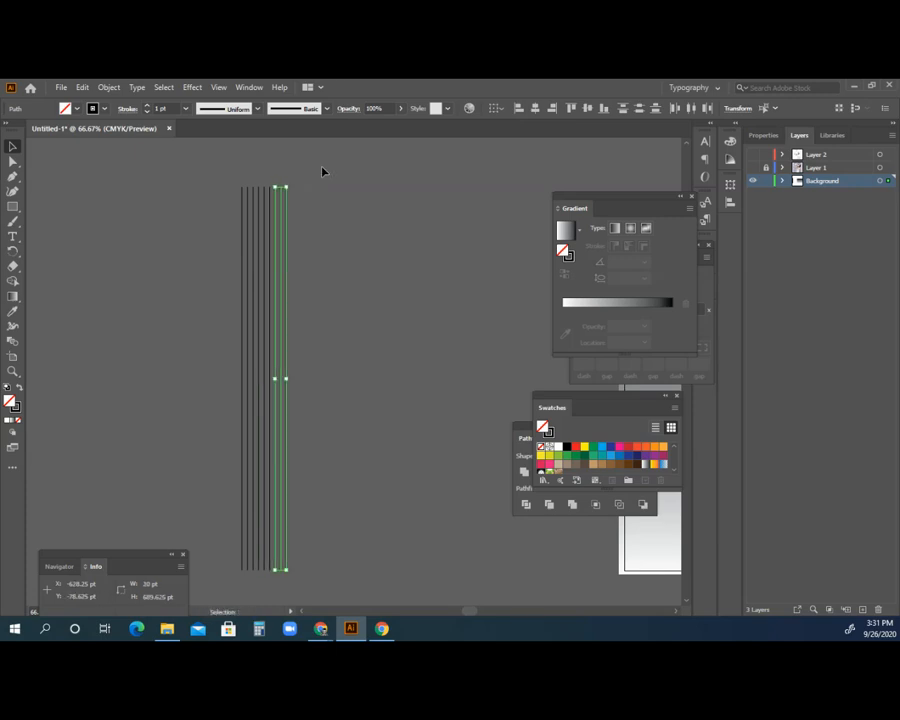
Step: Select all nine vertical lines, paste a copy in front and move it 90 pt to the left
key(ctrl+a)
key(a)
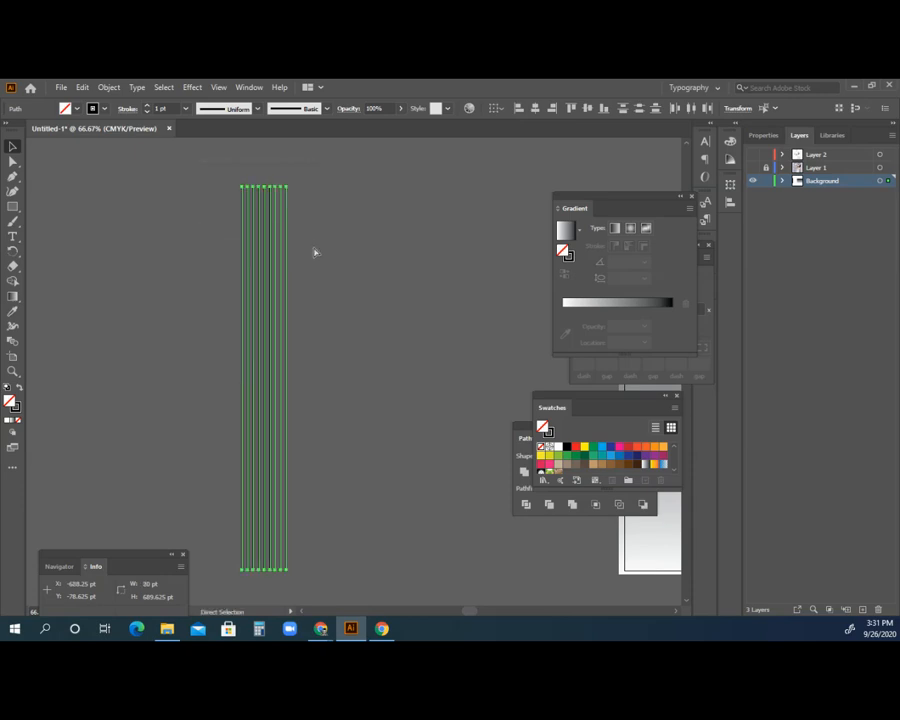
key(ctrl+c)
key(ctrl+f)
key(shift+Left)
key(shift+Left)
key(shift+Left)
key(shift+Left)
key(shift+Left)
key(shift+Left)
key(shift+Left)
key(shift+Left)
key(shift+Left)
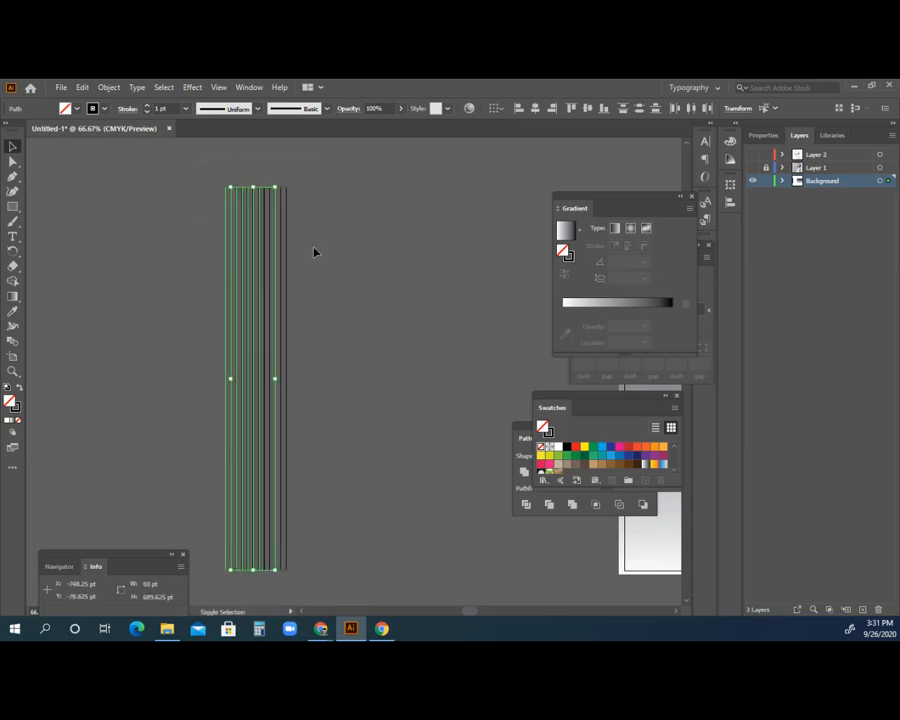
Step: Paste another copy of the nine lines and place it 90 pt right of the original nine, with even spacing
key(a)
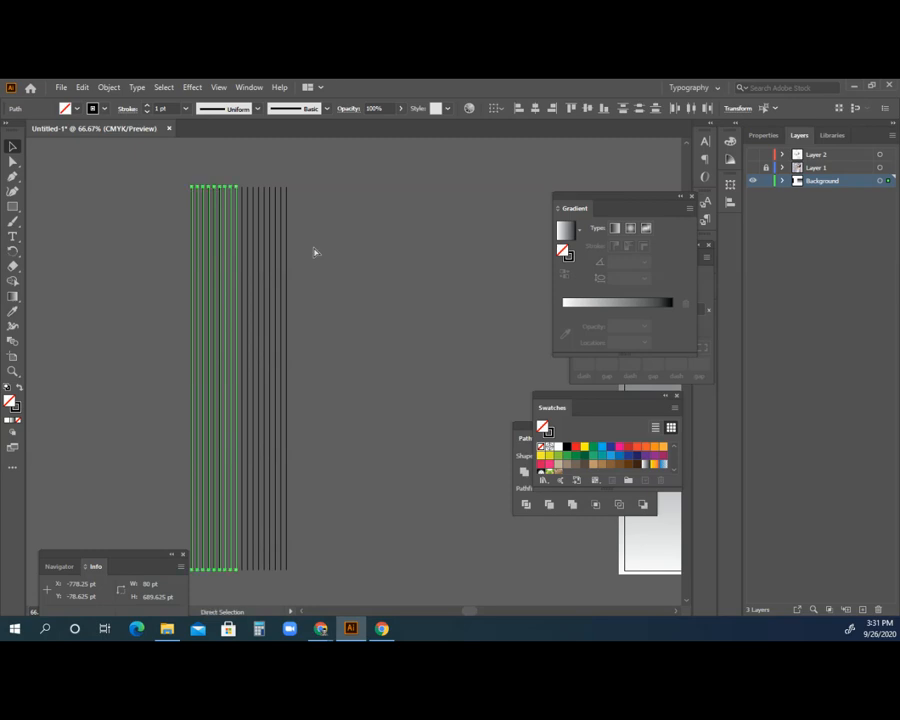
key(shift+Right)
key(shift+Right)
key(shift+Right)
key(shift+Right)
key(shift+Right)
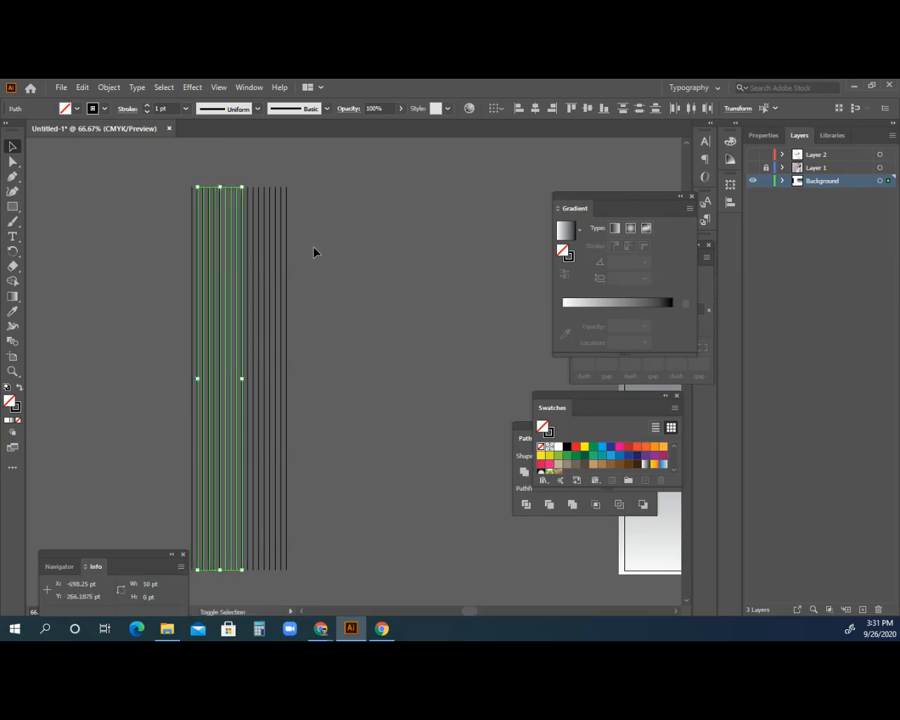
key(shift+Right)
key(shift+Right)
key(shift+Right)
key(shift+Right)
key(shift+Right)
key(shift+Right)
key(shift+Right)
key(shift+Right)
key(shift+Right)
key(shift+Right)
key(shift+Right)
key(shift+Left)
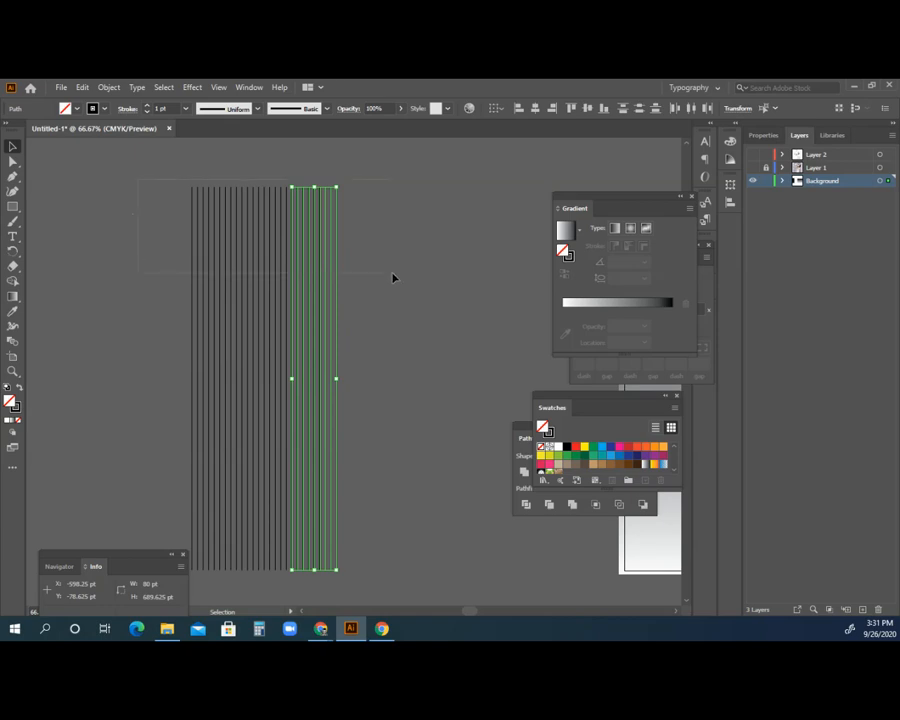
Step: Select all the vertical lines so far, duplicate them in place and move the copy 270 pt right, continuing the even spacing
key(ctrl+a)
key(shift+Right)
key(alt+shift+Right)
key(alt+shift+Right)
key(alt+shift+Right)
key(alt+shift+Right)
key(alt+shift+Right)
key(alt+shift+Right)
key(alt+shift+Right)
key(alt+shift+Right)
key(alt+shift+Right)
key(alt+shift+Right)
key(alt+shift+Right)
key(alt+shift+Right)
key(alt+shift+Right)
key(alt+shift+Right)
key(alt+shift+Right)
key(alt+shift+Right)
key(alt+shift+Right)
key(alt+shift+Right)
key(alt+shift+Right)
key(alt+shift+Right)
key(shift+Right)
key(shift+Right)
key(shift+Right)
key(shift+Right)
key(shift+Right)
key(shift+Right)
key(shift+Right)
key(shift+Right)
key(shift+Left)
key(shift+Left)
key(shift+Left)
key(shift+Left)
key(shift+Left)
key(shift+Left)
key(shift+Left)
key(shift+Left)
key(shift+Right)
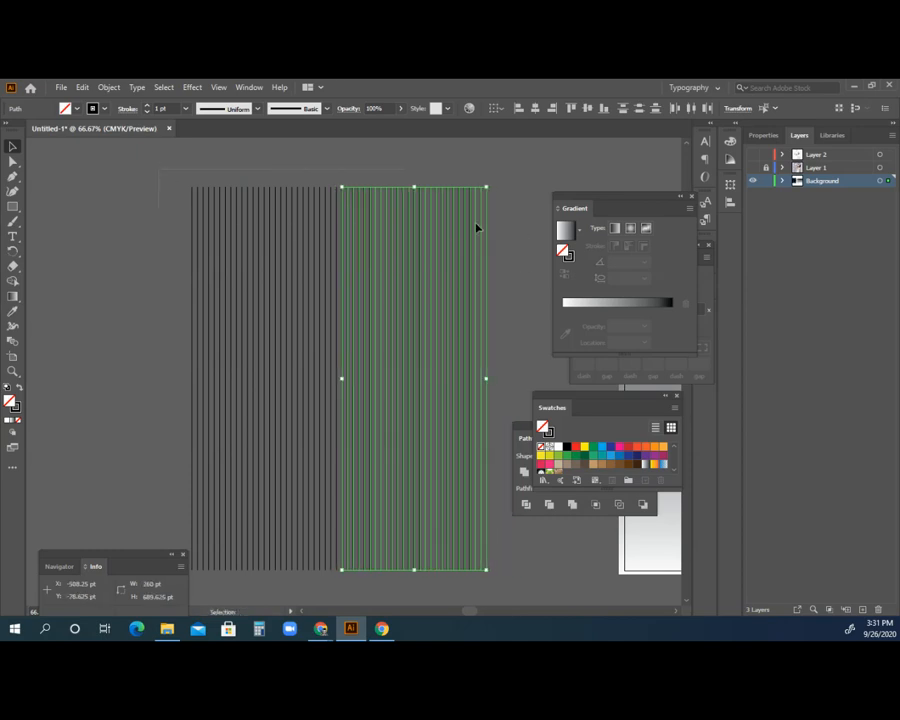
Step: Duplicate the entire widened set of lines in place and move the copy 540 pt right so the even spacing continues
key(ctrl+a)
key(shift+Right)
key(shift+Right)
key(shift+Right)
key(shift+Right)
key(shift+Right)
key(shift+Right)
key(shift+Right)
key(shift+Right)
key(shift+Right)
key(shift+Right)
key(shift+Right)
key(shift+Right)
key(shift+Right)
key(shift+Right)
key(shift+Right)
key(shift+Right)
key(shift+Right)
key(shift+Right)
key(shift+Right)
key(shift+Right)
key(shift+Right)
key(shift+Right)
key(shift+Right)
key(shift+Right)
key(shift+Right)
key(shift+Right)
key(shift+Right)
key(shift+Right)
key(shift+Right)
key(shift+Right)
key(shift+Right)
key(shift+Right)
key(shift+Right)
key(shift+Right)
key(shift+Right)
key(shift+Right)
key(shift+Right)
key(shift+Right)
key(shift+Right)
key(shift+Right)
key(shift+Left)
key(shift+Left)
key(shift+Left)
key(shift+Right)
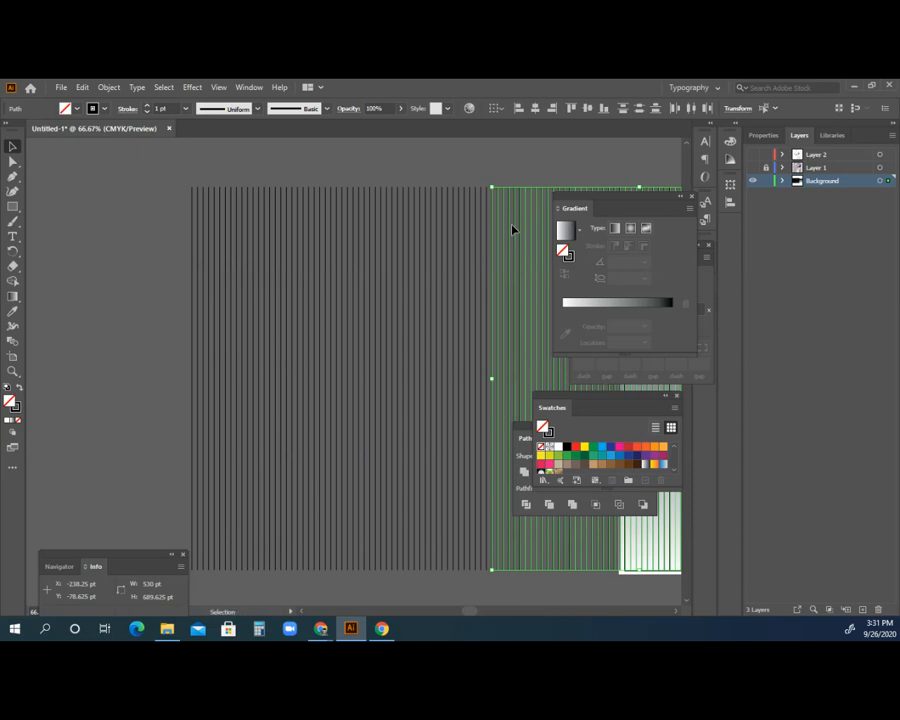
Step: Select all the vertical lines and stretch them upward to about 889 pt tall
click(12, 370)
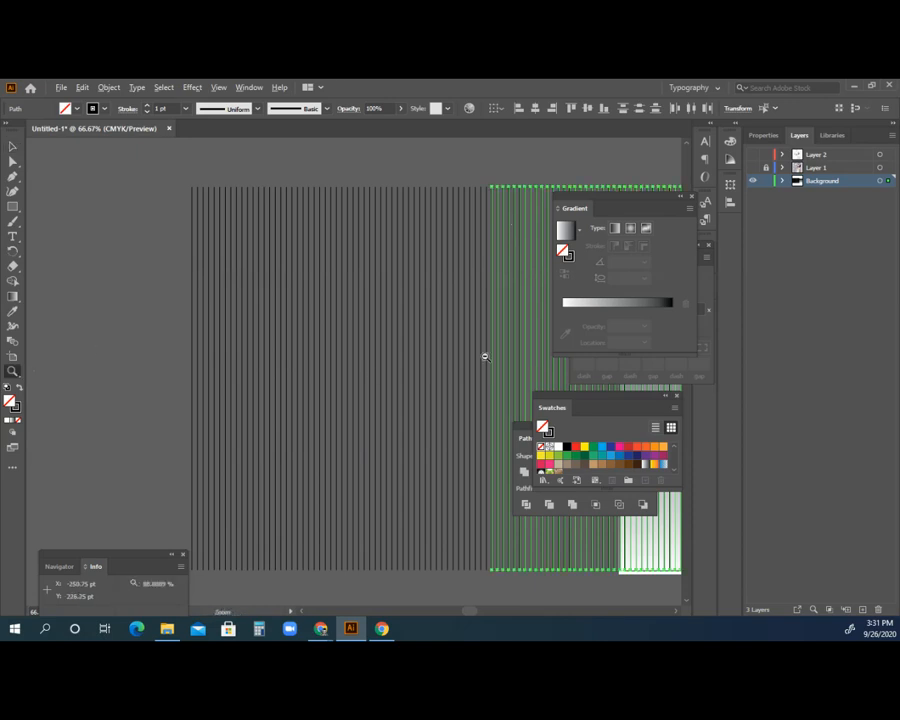
alt+click(484, 356)
alt+click(484, 356)
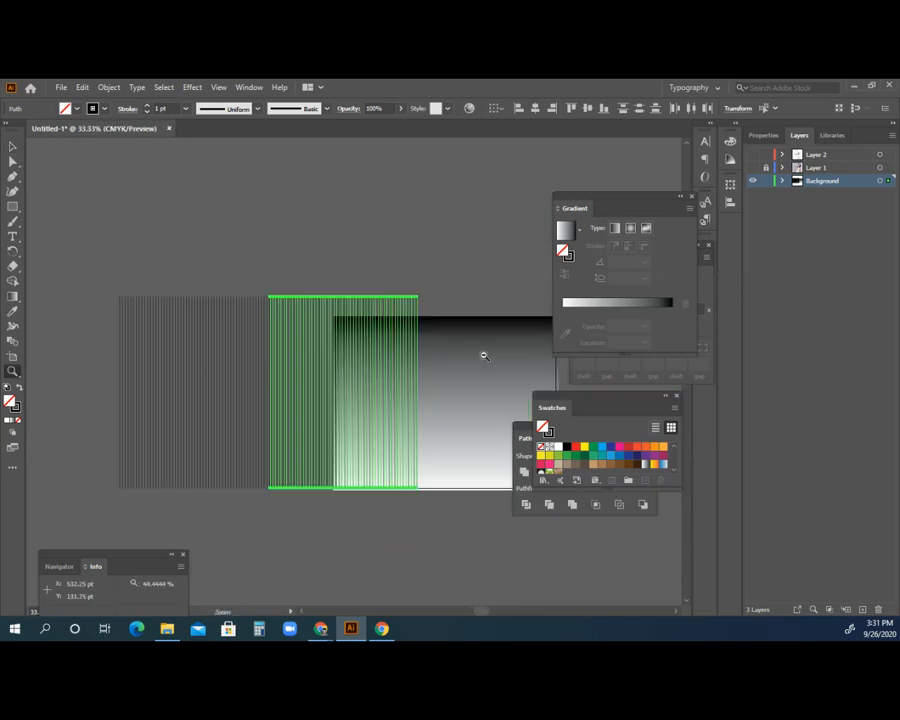
click(12, 146)
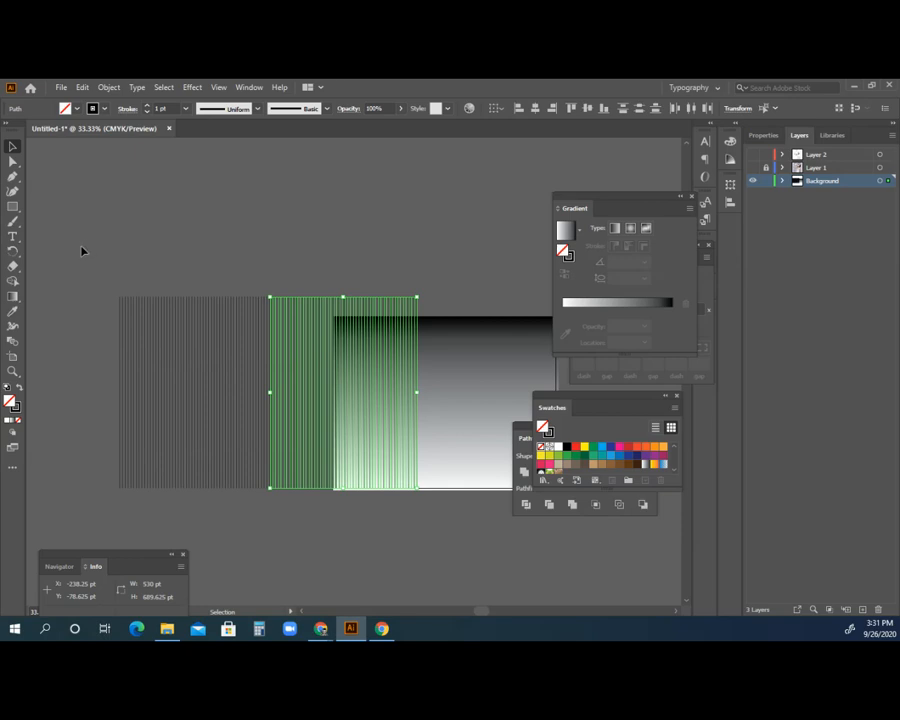
click(75, 214)
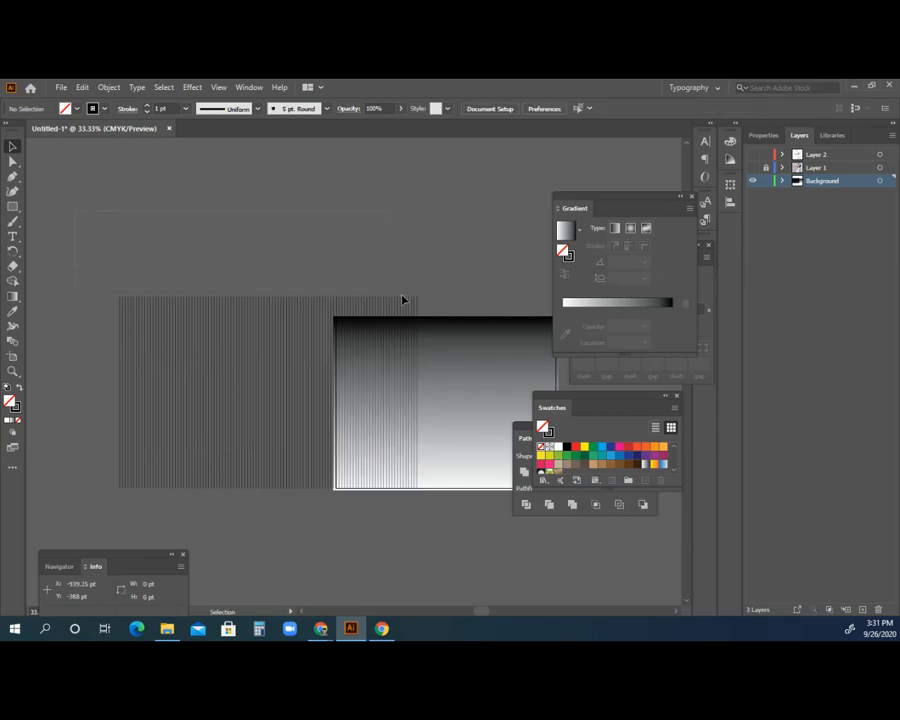
drag(430, 310, 430, 310)
drag(268, 297, 268, 241)
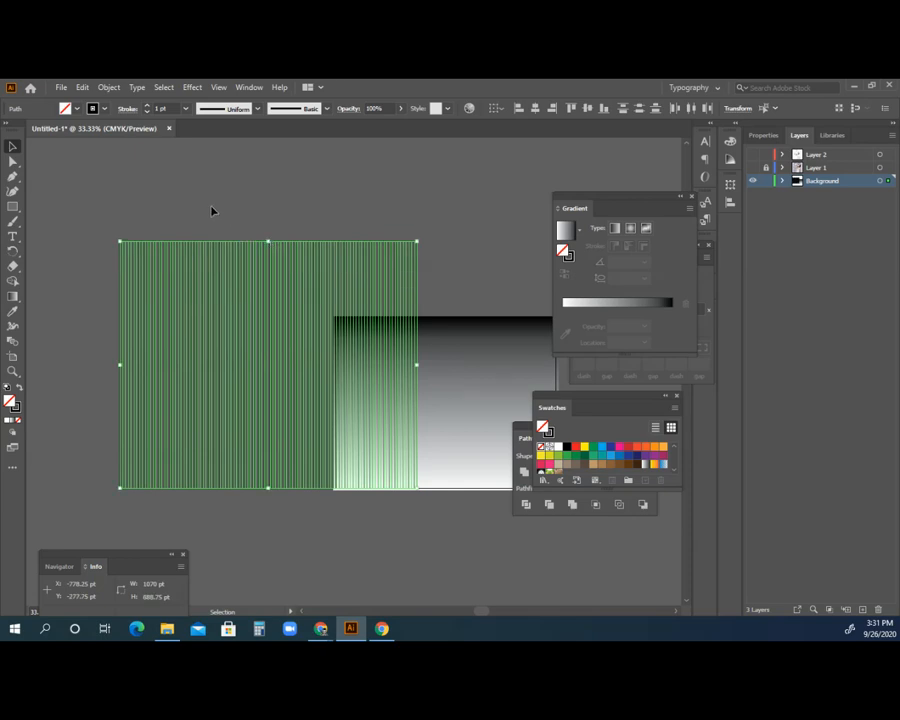
Step: Group the vertical lines and move the group over the gradient background so it covers the whole artboard
click(109, 87)
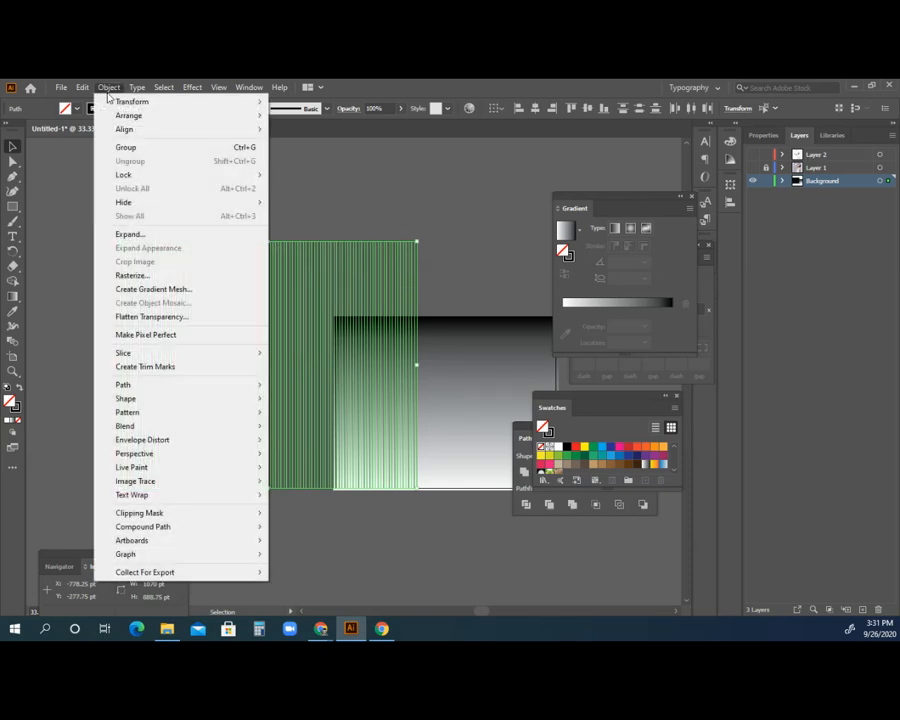
click(133, 148)
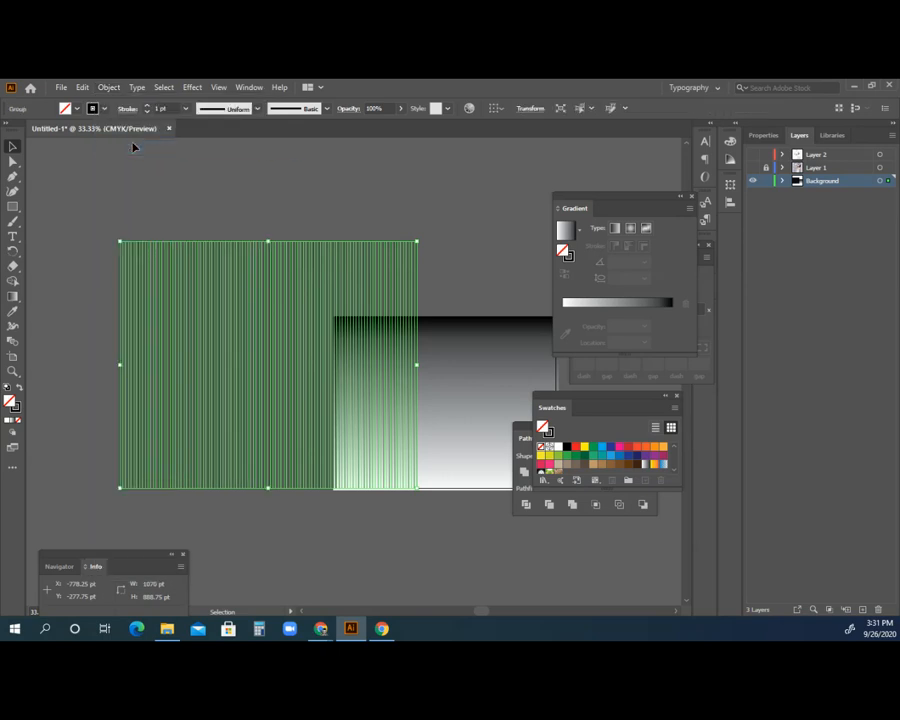
drag(227, 267, 383, 312)
click(238, 259)
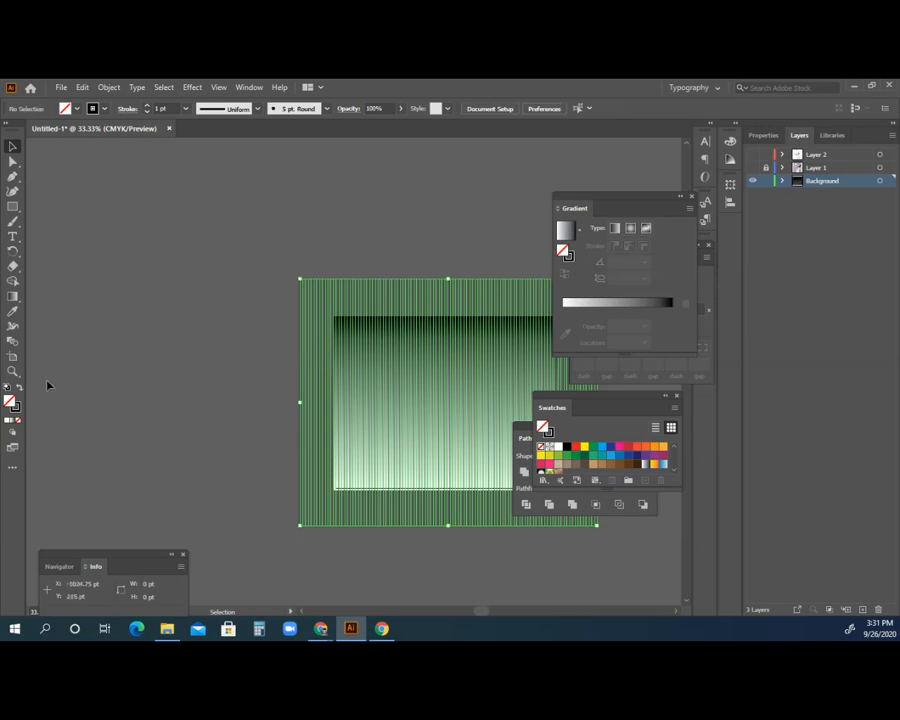
Step: Select the vertical line group, paste a copy over it and rotate the copy 45° clockwise into diagonal lines
click(12, 371)
click(464, 428)
click(348, 358)
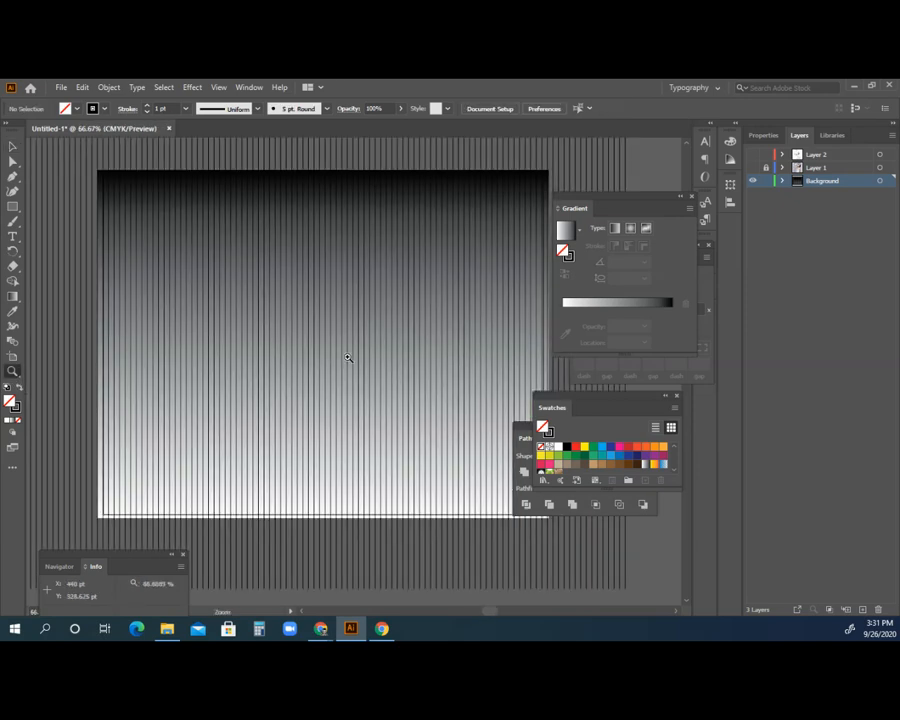
alt+click(327, 341)
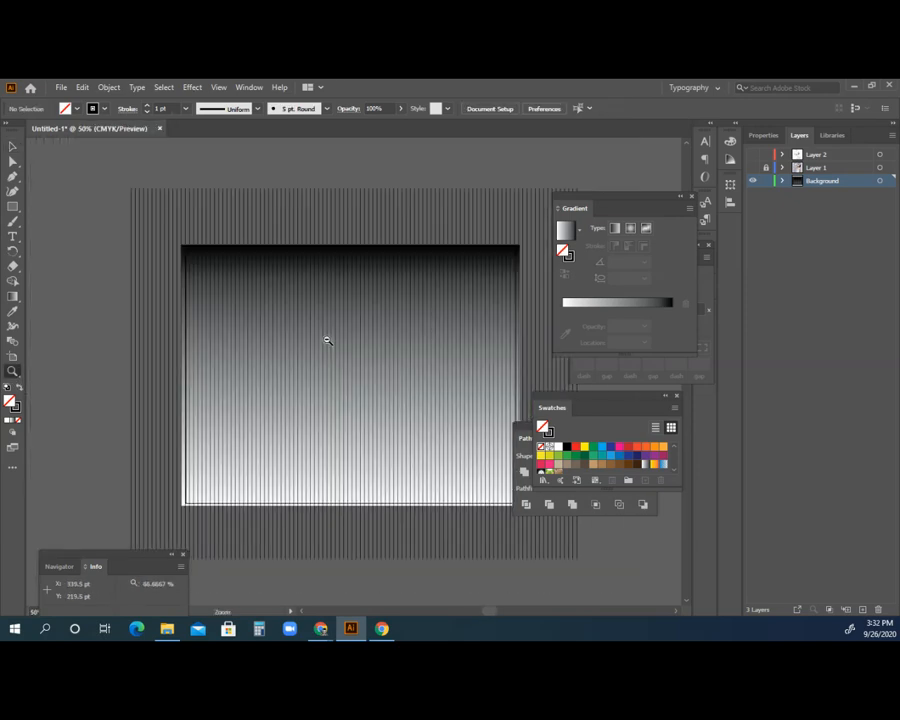
alt+click(297, 317)
key(v)
drag(210, 220, 331, 281)
key(a)
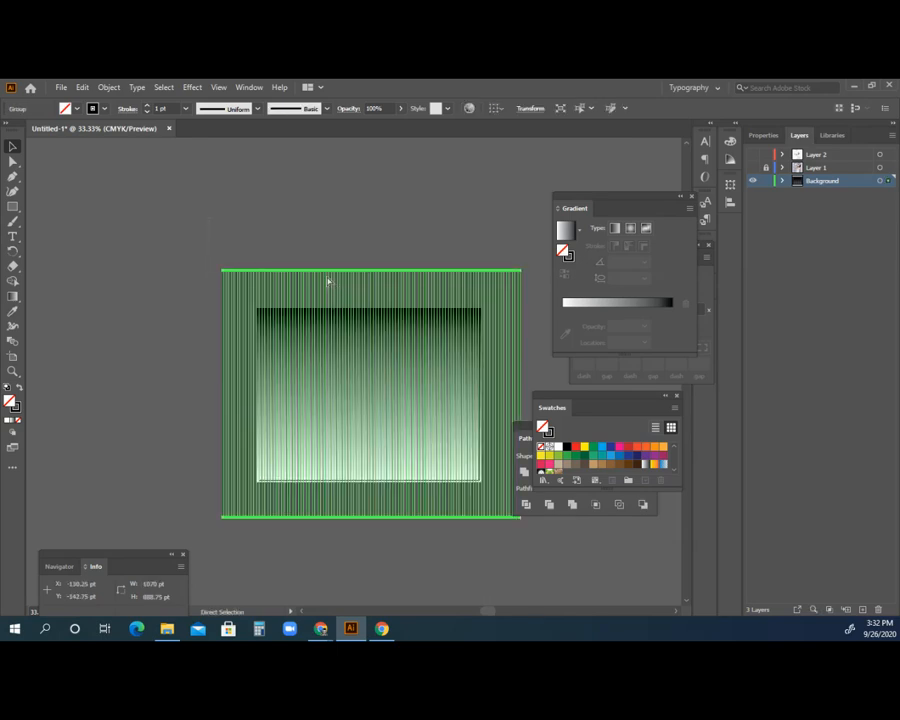
key(ctrl+v)
drag(197, 244, 287, 205)
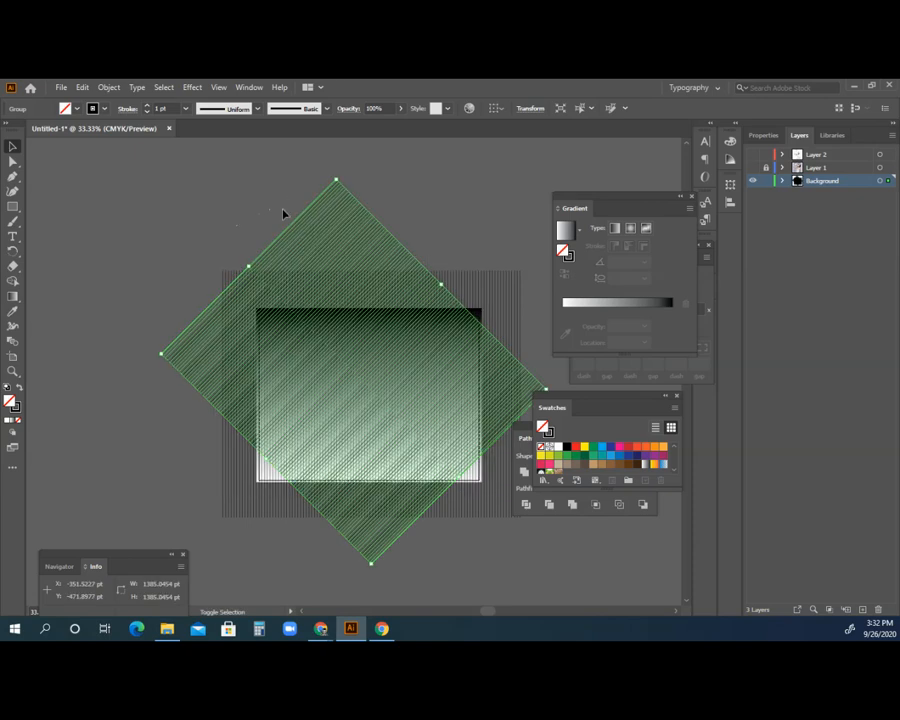
Step: Enlarge the diagonal line group on two sides to about 1511 pt in overall width and height
drag(266, 458, 248, 477)
drag(443, 287, 463, 278)
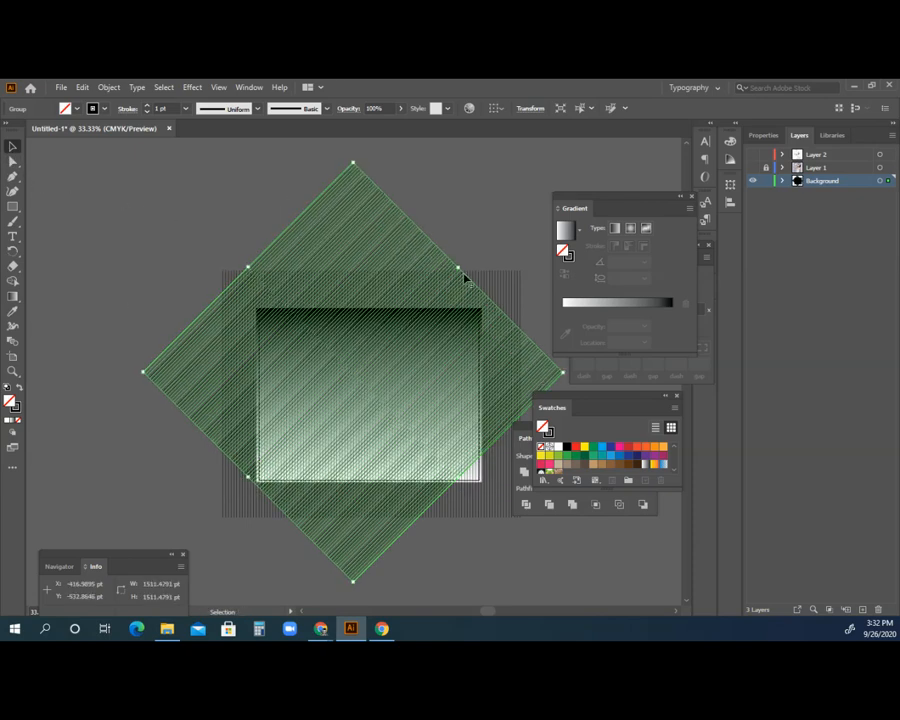
Step: Move the diagonal line group about 60 pt right and 70 pt down so it covers the whole gradient, and deselect it
key(shift+Down)
key(shift+Down)
key(shift+Right)
key(shift+Right)
key(shift+Right)
key(shift+Right)
key(shift+Right)
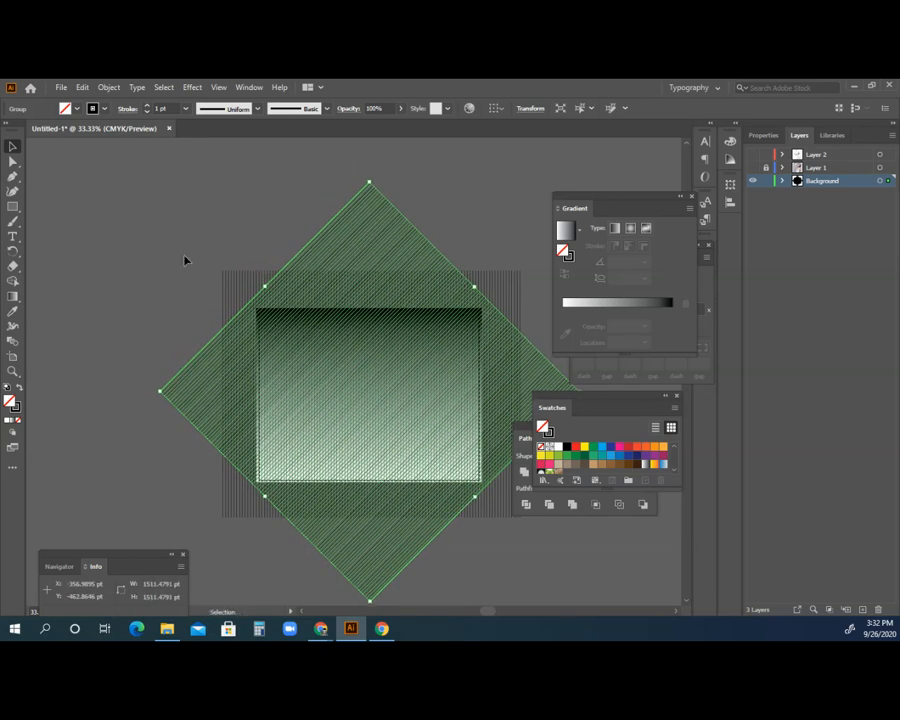
click(145, 255)
click(13, 370)
click(437, 418)
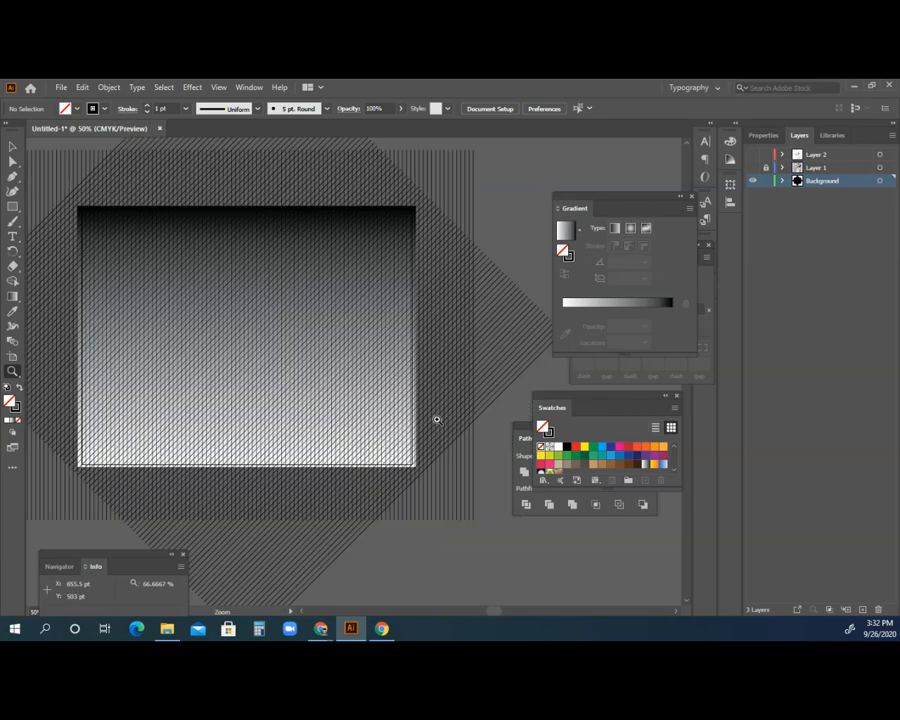
click(277, 344)
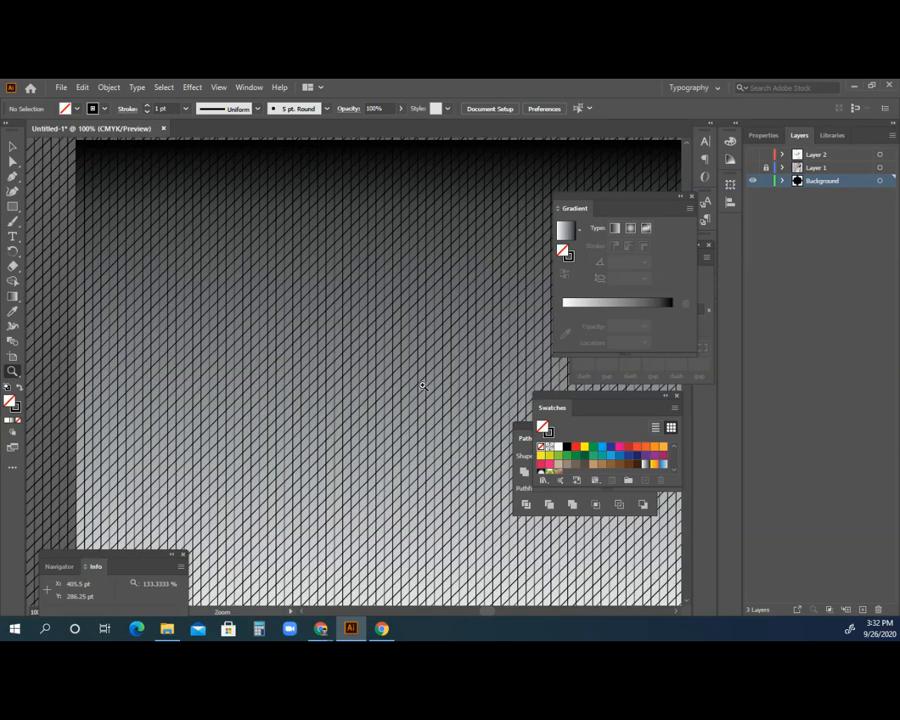
alt+click(445, 380)
alt+click(445, 380)
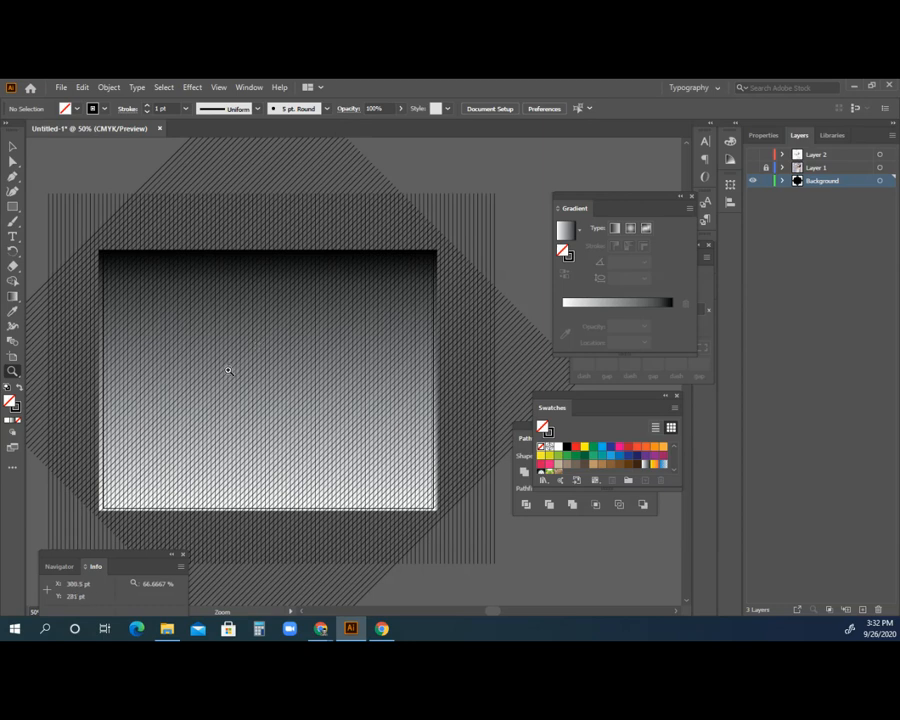
Step: Choose the Ellipse tool and consult the cloud, tree and star instructions of I Love Dust Tutorial.pdf in Chrome
click(13, 207)
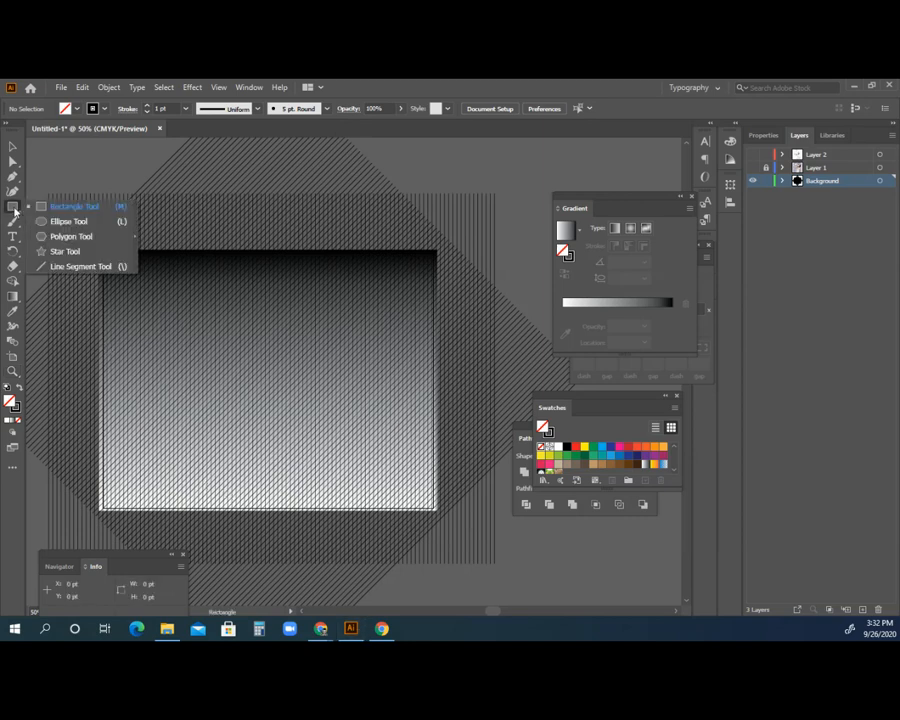
click(66, 221)
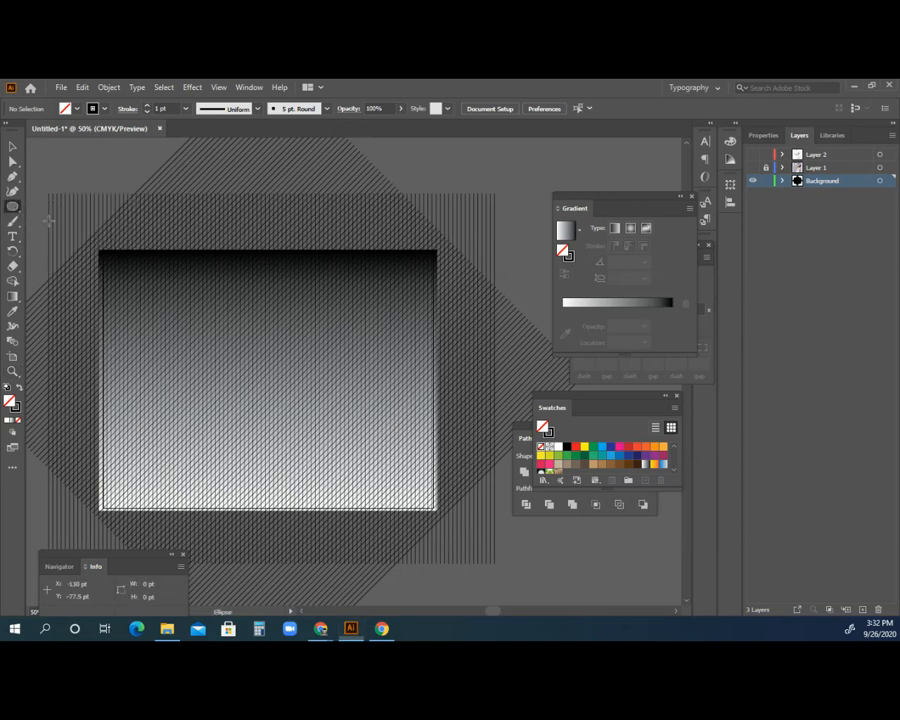
mouse_move(322, 630)
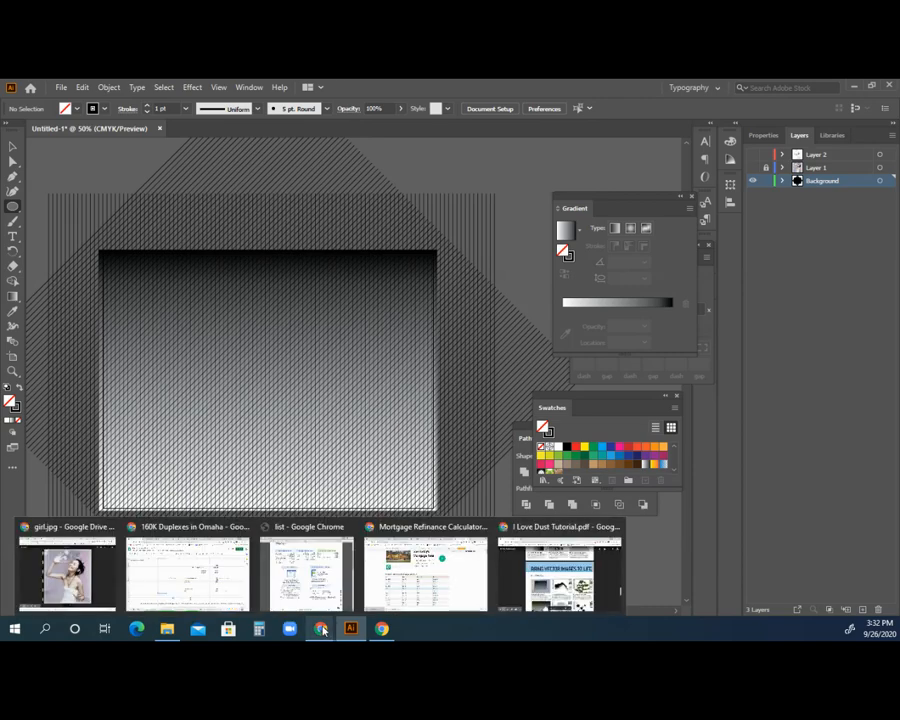
click(555, 570)
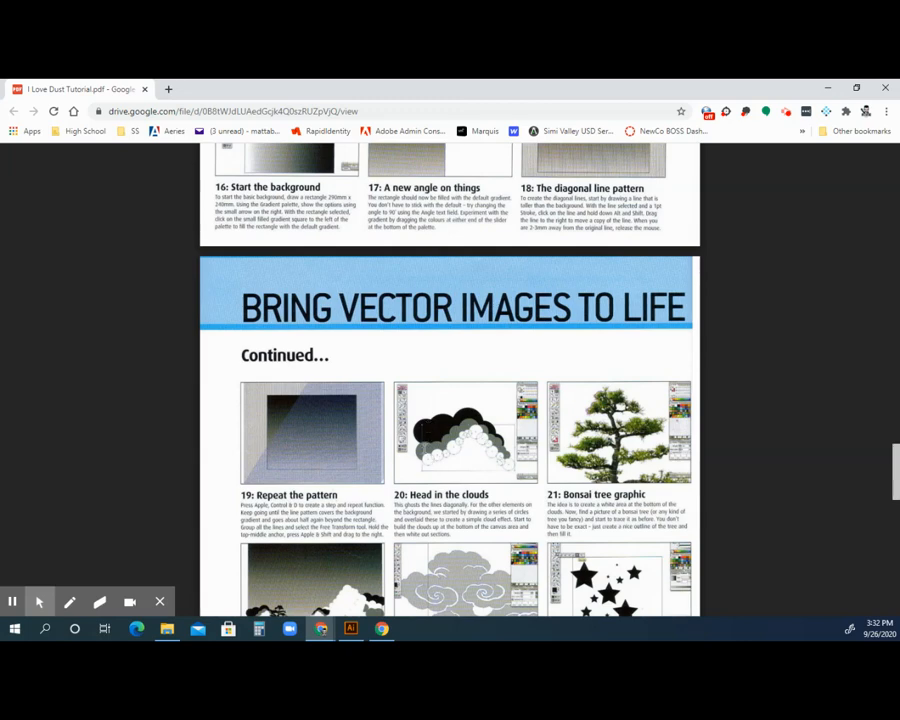
scroll(400, 476, down, 5)
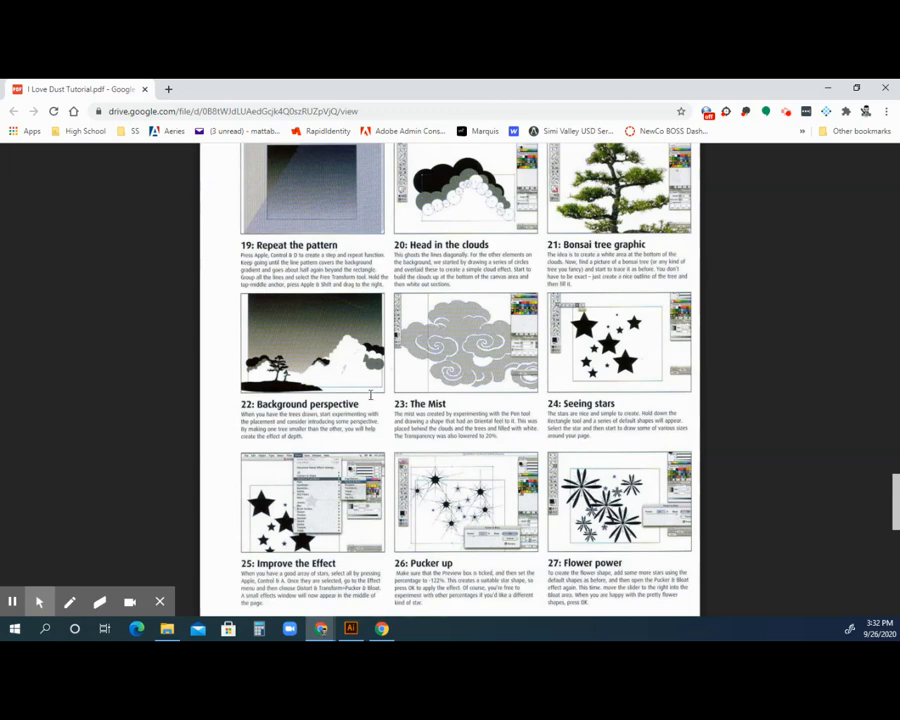
click(825, 91)
Step: Draw a row of overlapping black circles without stroke, up to about 208 pt wide, across the lower artboard as the back clouds
click(18, 388)
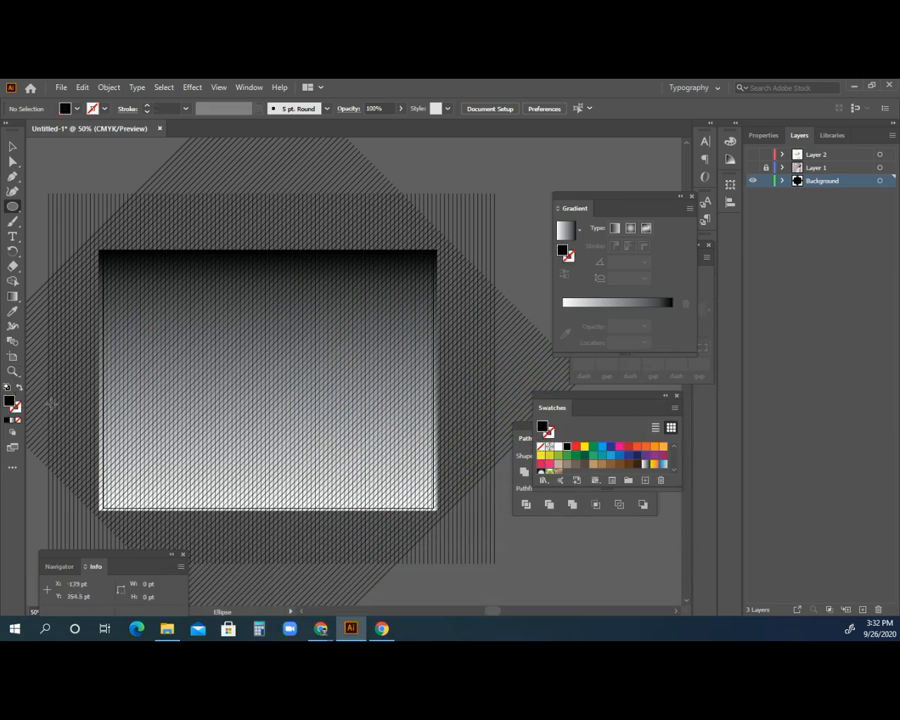
drag(84, 416, 164, 464)
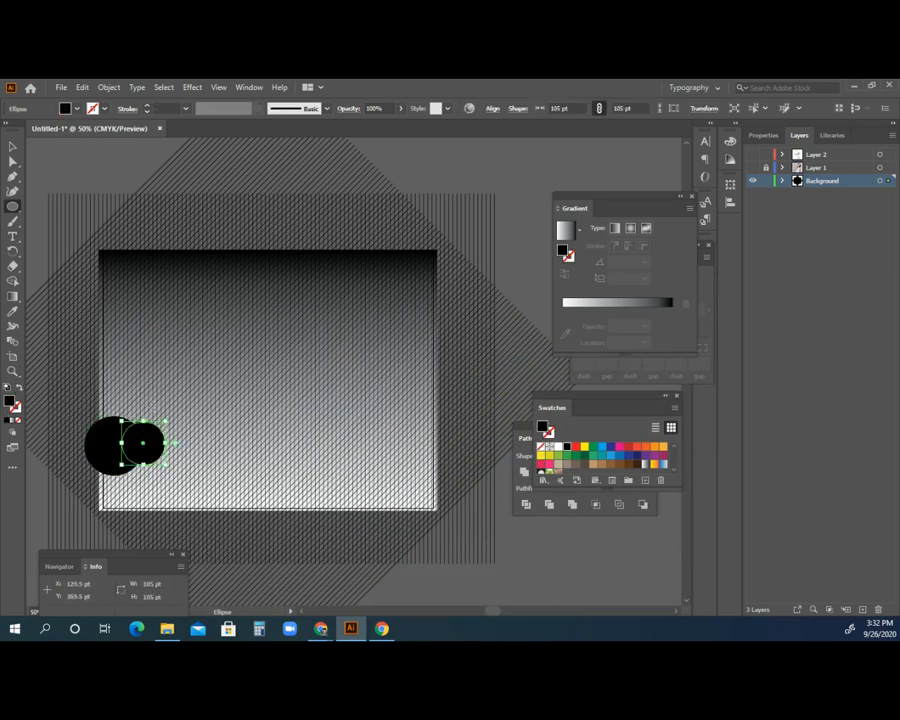
drag(153, 405, 177, 459)
drag(182, 413, 244, 474)
mouse_move(227, 404)
mouse_down()
mouse_move(271, 449)
mouse_move(277, 431)
mouse_move(302, 456)
mouse_up()
drag(288, 405, 342, 467)
mouse_move(334, 411)
mouse_down()
mouse_move(384, 461)
mouse_move(407, 431)
mouse_move(436, 457)
mouse_up()
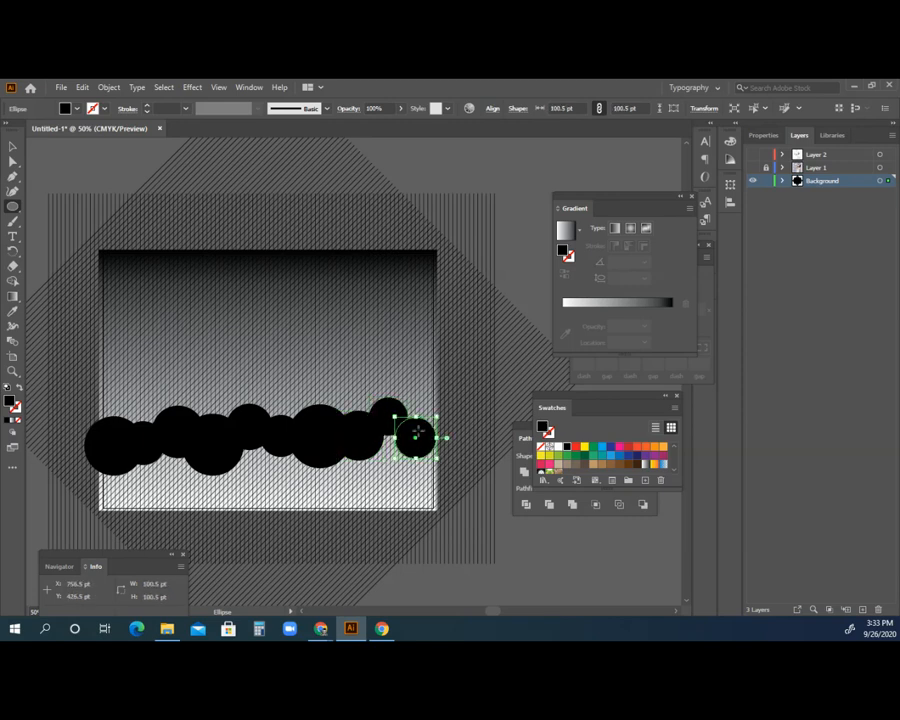
drag(362, 422, 418, 478)
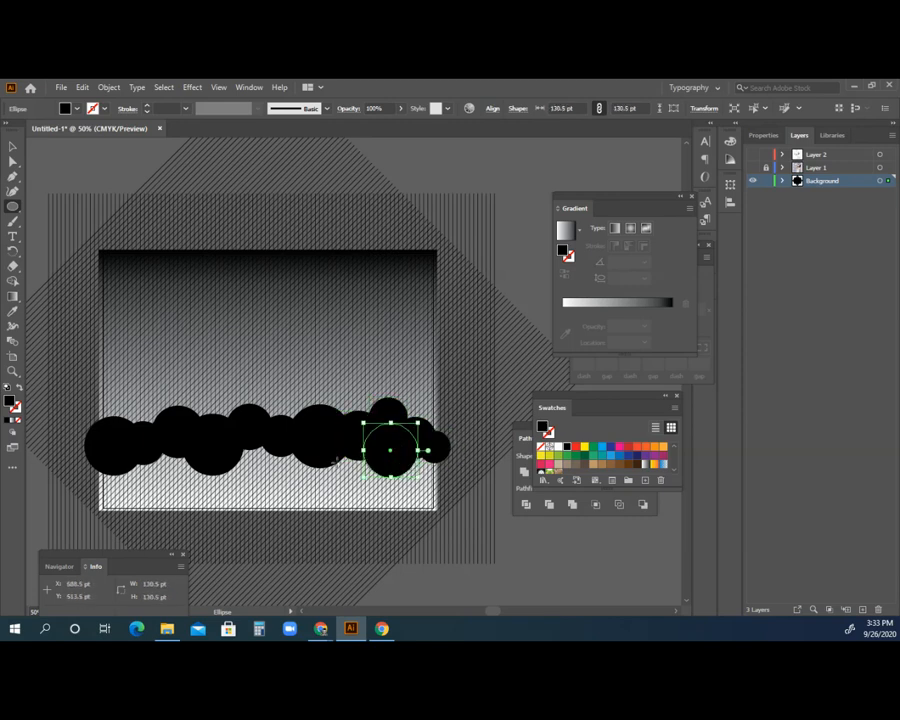
drag(232, 441, 317, 523)
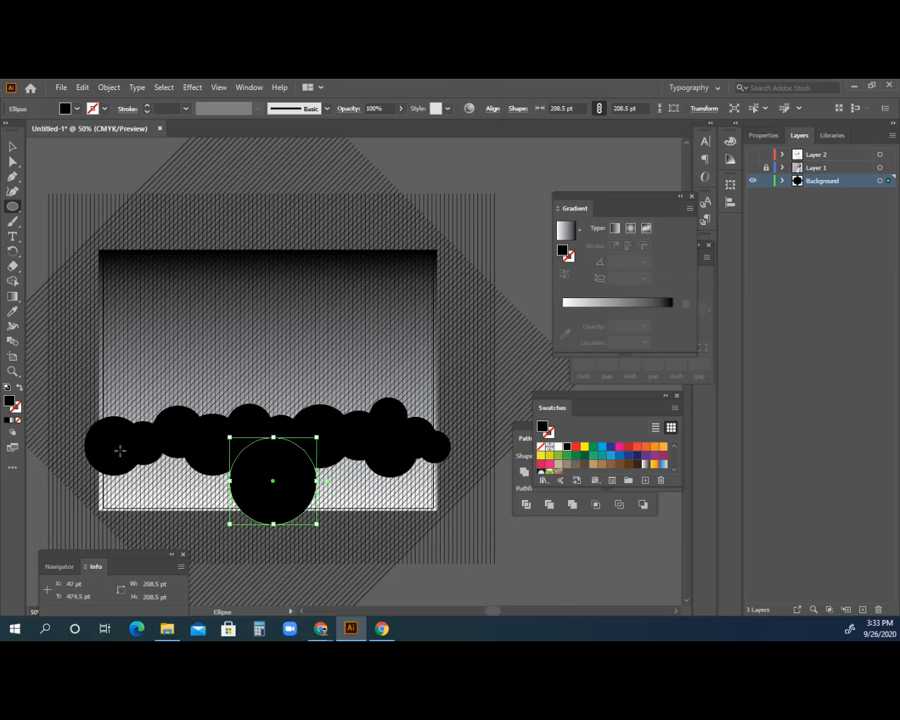
Step: Draw a second row of overlapping circles in medium grey, slightly lower over the black clouds
drag(82, 438, 127, 484)
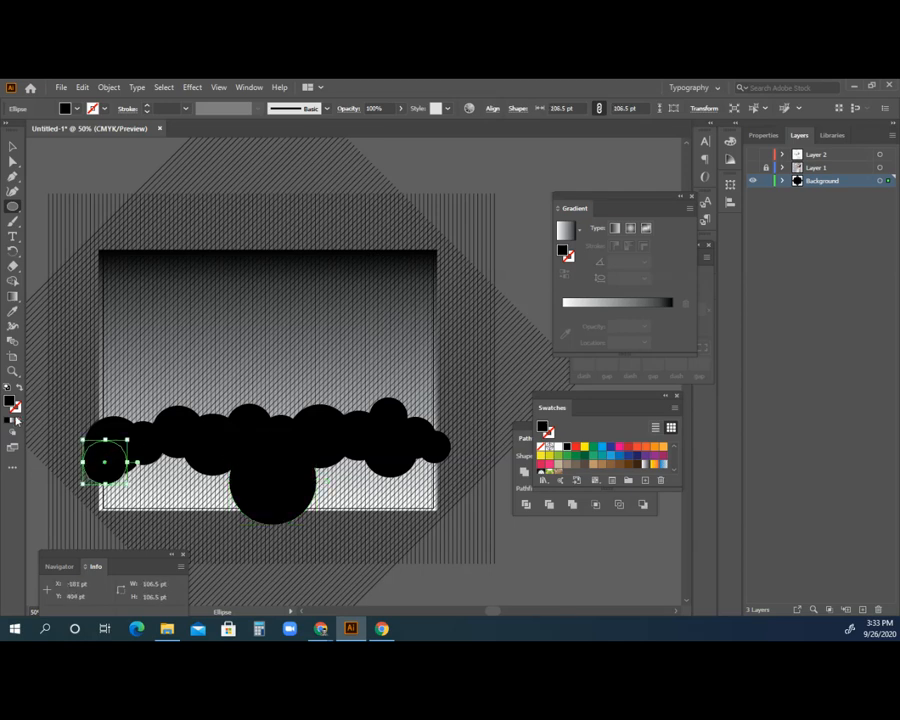
double_click(10, 403)
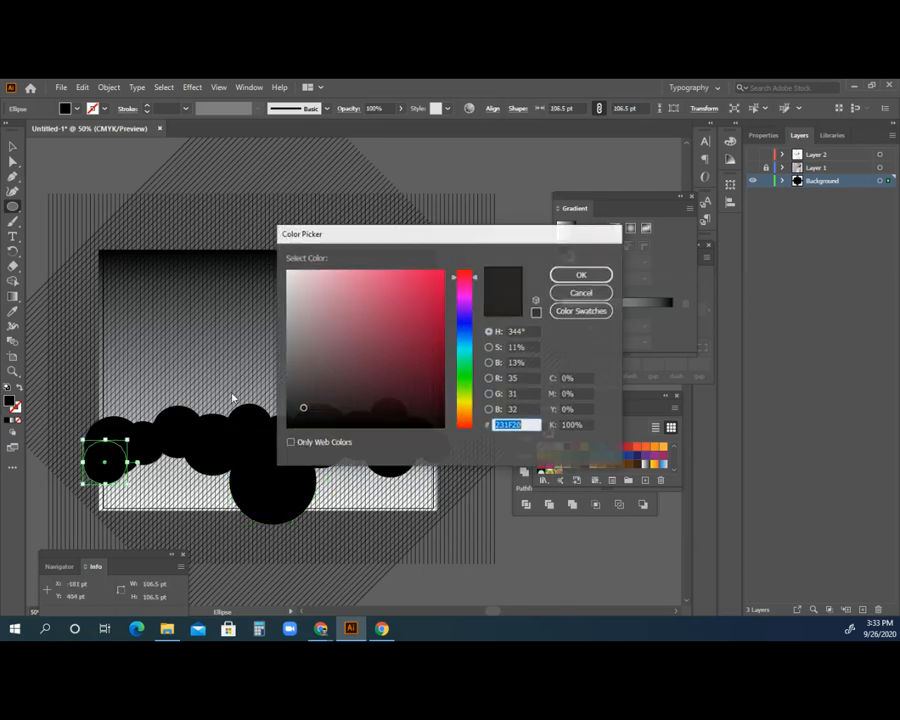
click(288, 334)
click(581, 274)
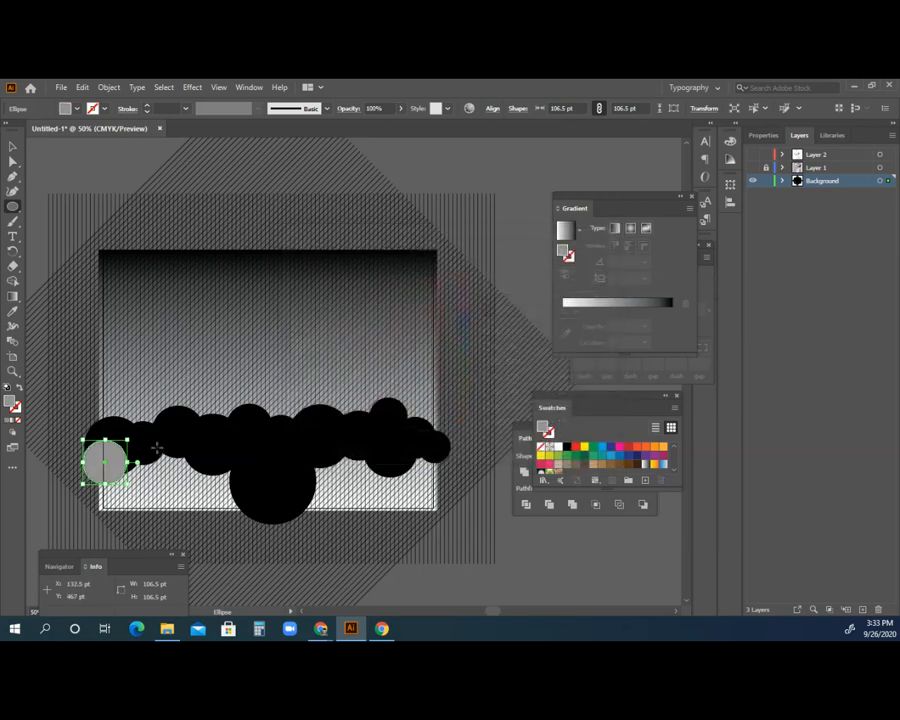
mouse_move(120, 444)
mouse_down()
mouse_move(157, 481)
mouse_move(181, 483)
mouse_move(237, 519)
mouse_up()
mouse_move(212, 438)
mouse_down()
mouse_move(257, 483)
mouse_move(304, 511)
mouse_up()
mouse_move(283, 438)
mouse_down()
mouse_move(327, 482)
mouse_move(359, 494)
mouse_up()
mouse_move(344, 437)
mouse_down()
mouse_move(369, 484)
mouse_move(397, 475)
mouse_move(402, 452)
mouse_move(449, 486)
mouse_up()
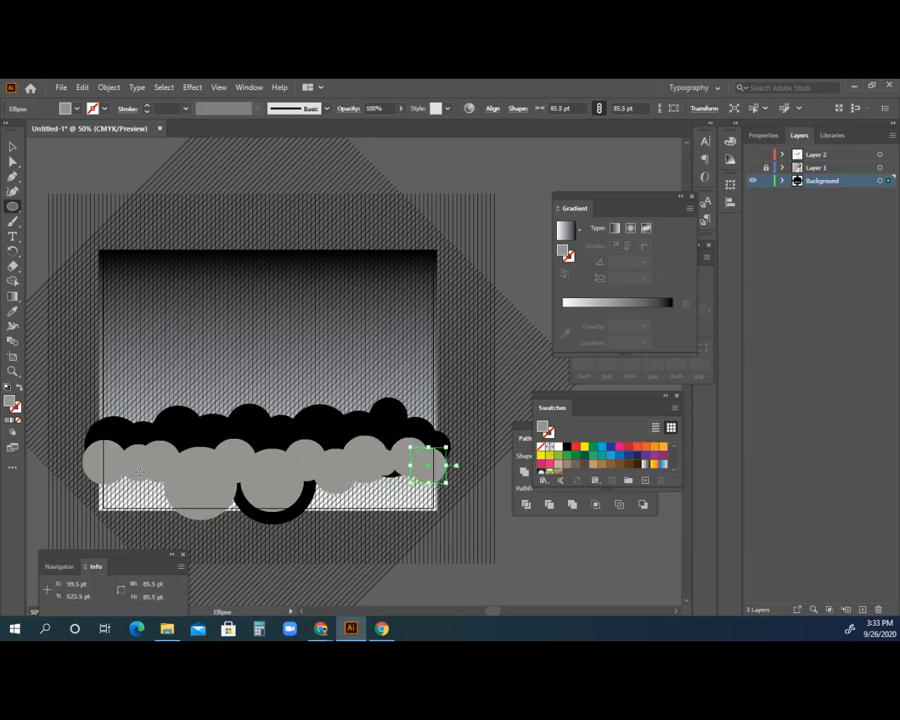
Step: Draw a front row of overlapping white circles below the grey clouds, covering the bottom of the gradient across its width
drag(91, 461, 137, 507)
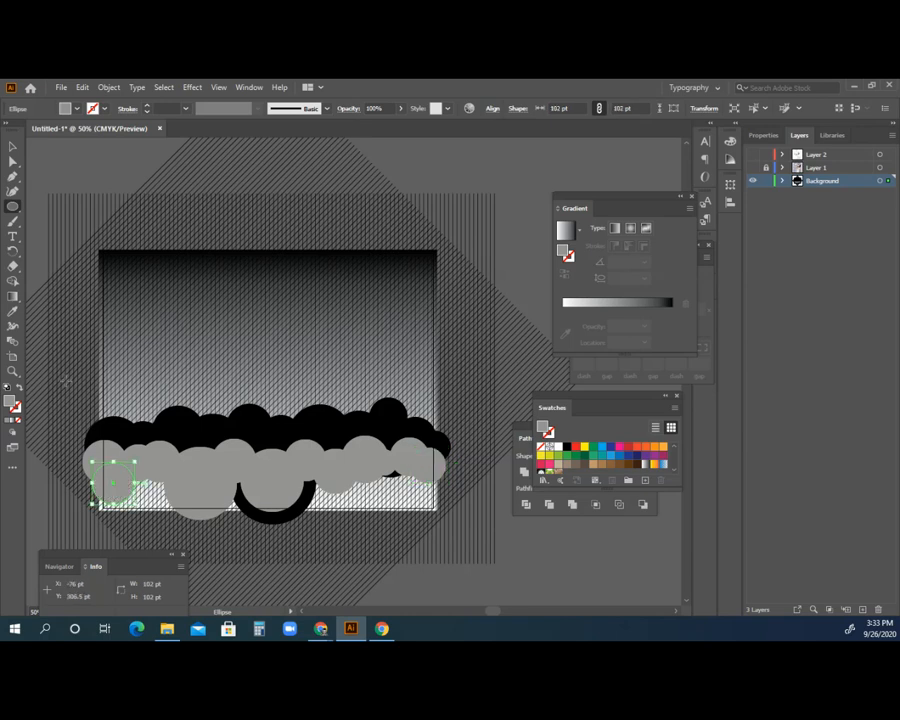
double_click(9, 401)
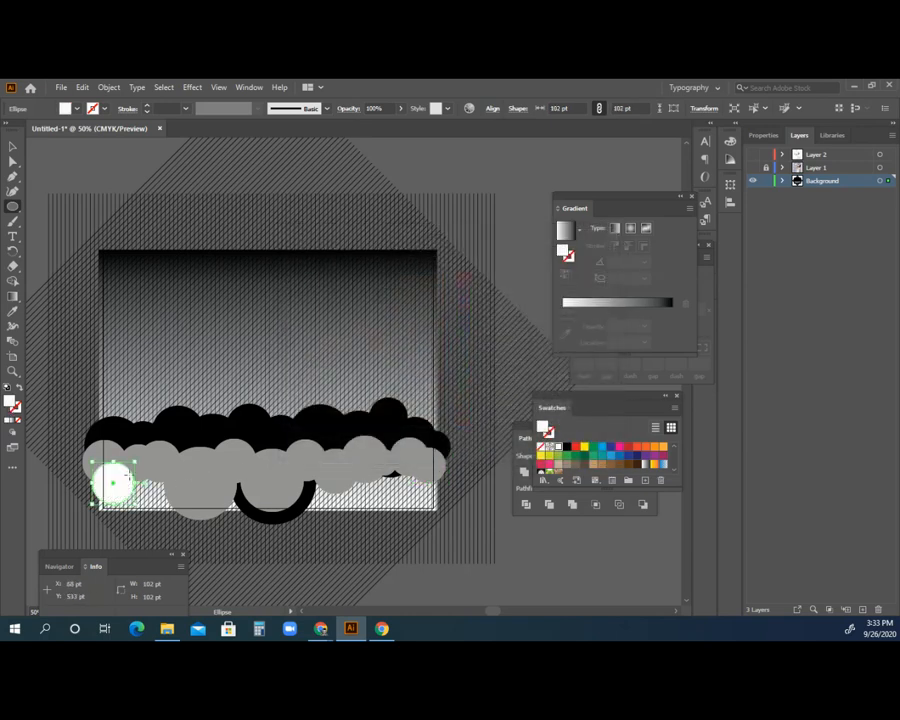
mouse_move(118, 472)
mouse_down()
mouse_move(185, 540)
mouse_move(213, 516)
mouse_move(284, 571)
mouse_up()
drag(262, 479, 349, 567)
drag(197, 461, 367, 524)
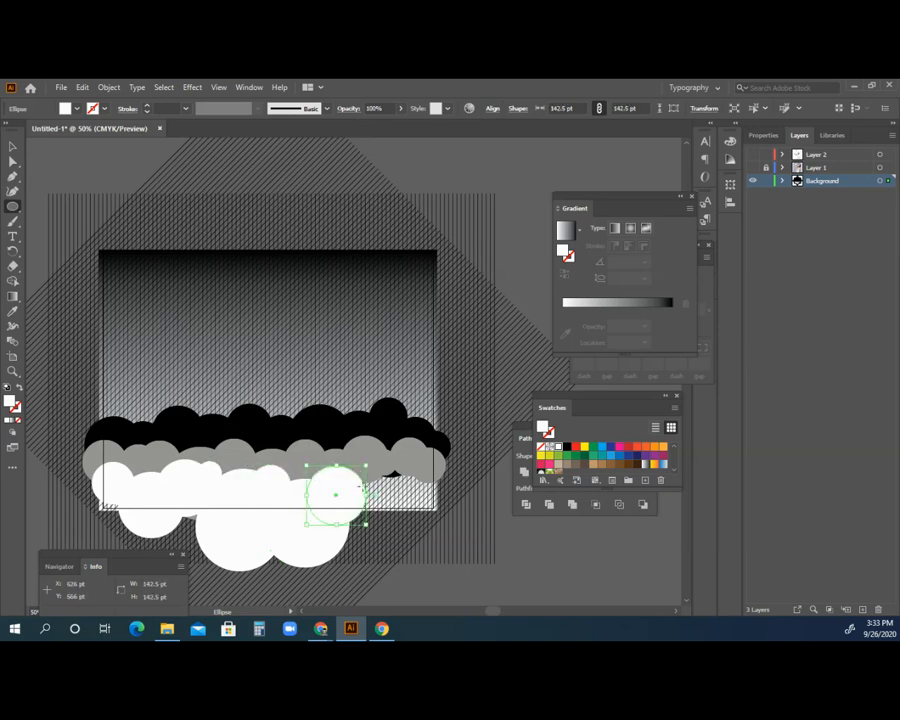
drag(343, 473, 398, 526)
drag(368, 458, 436, 516)
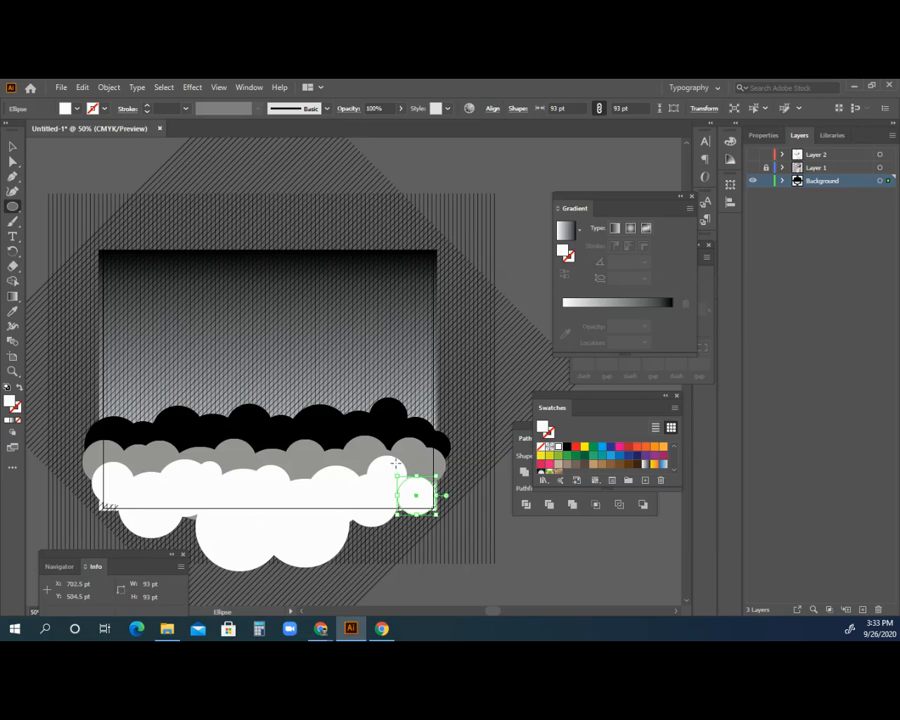
drag(395, 463, 459, 520)
key(Left)
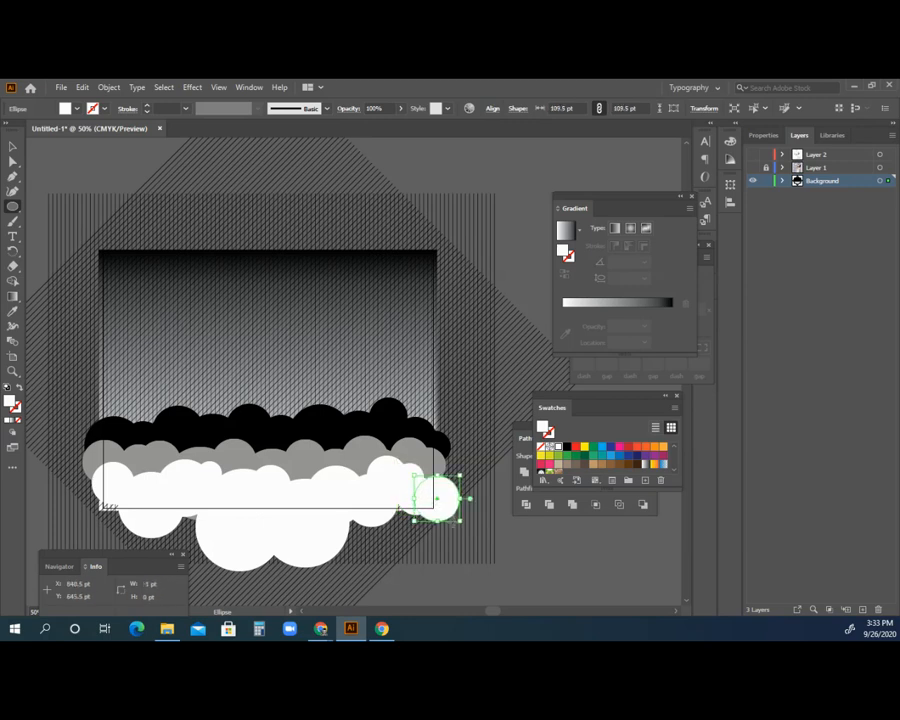
drag(391, 495, 410, 516)
click(12, 146)
click(53, 152)
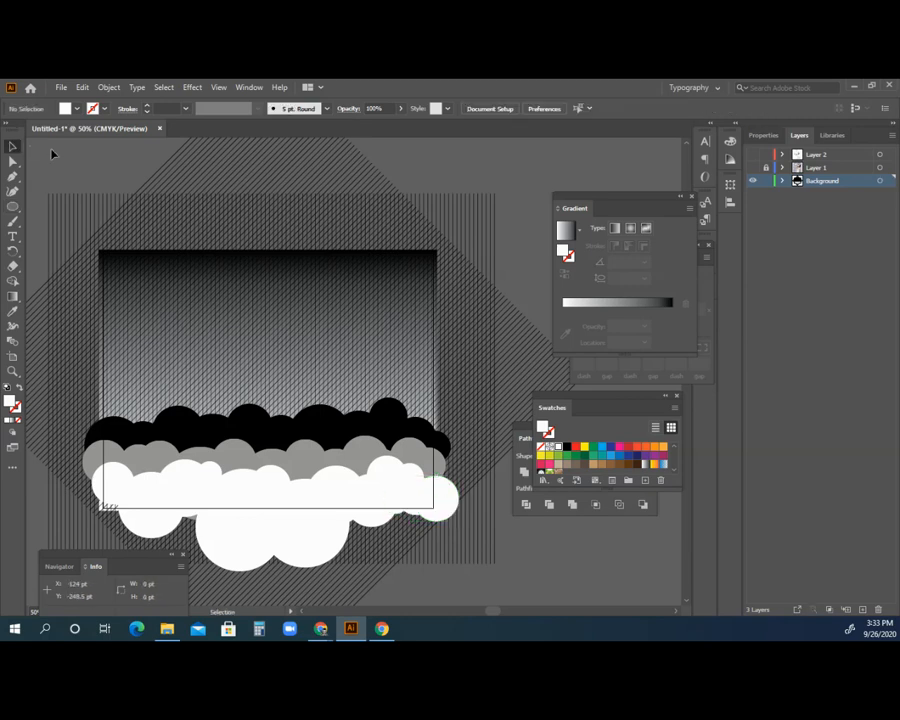
Step: Fill the gap at the gradient's lower-left corner with another white circle about 102 pt wide, and deselect it
click(12, 206)
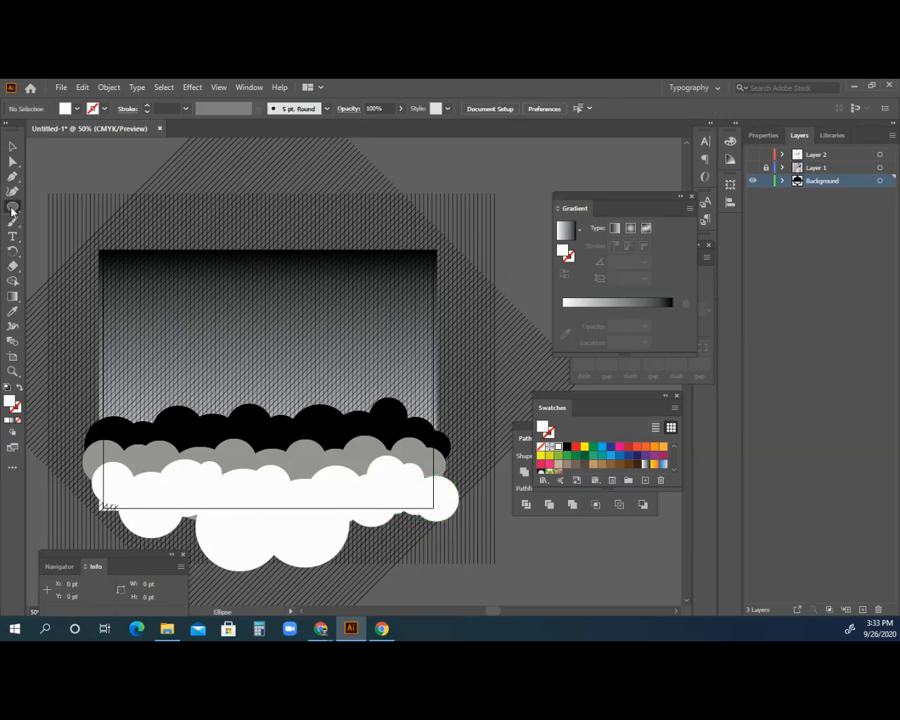
drag(103, 505, 126, 532)
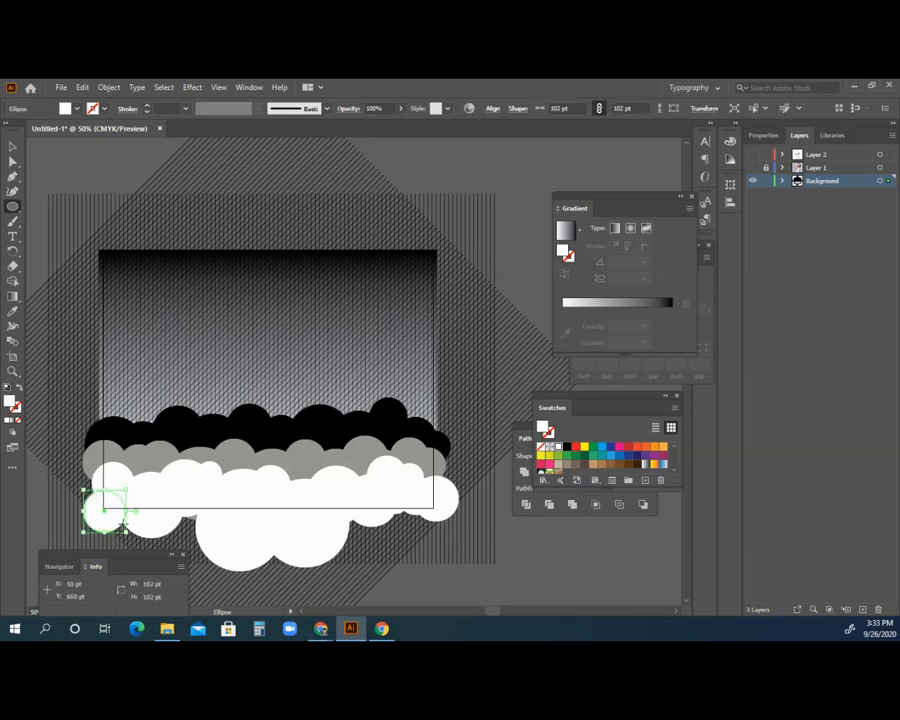
click(13, 148)
click(57, 161)
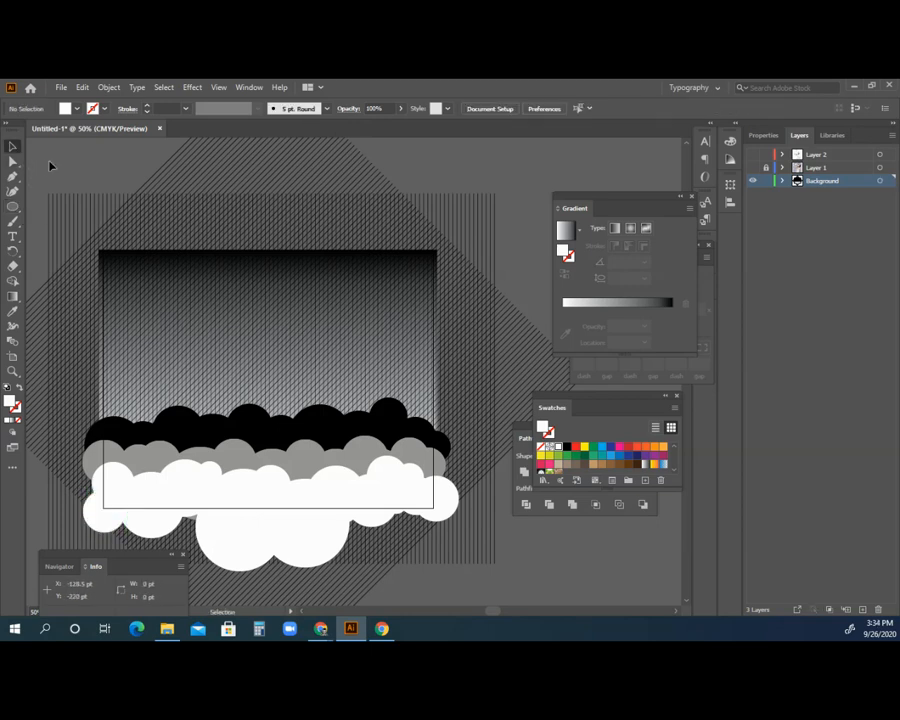
Step: Draw a white five-pointed star about 171 pt wide in the upper-left part of the gradient
click(12, 207)
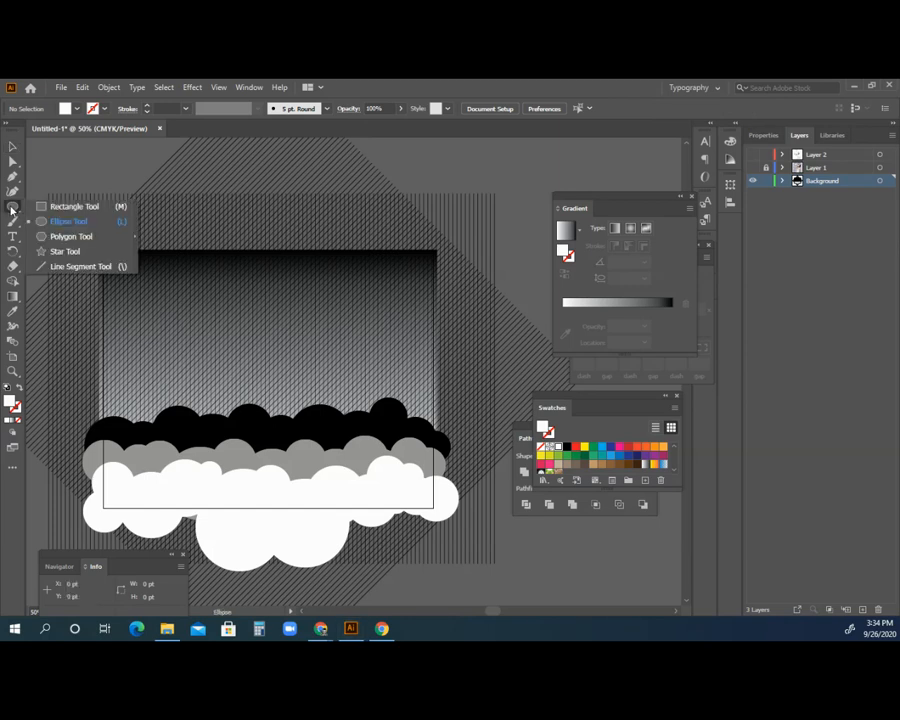
click(57, 252)
drag(173, 311, 200, 340)
click(280, 323)
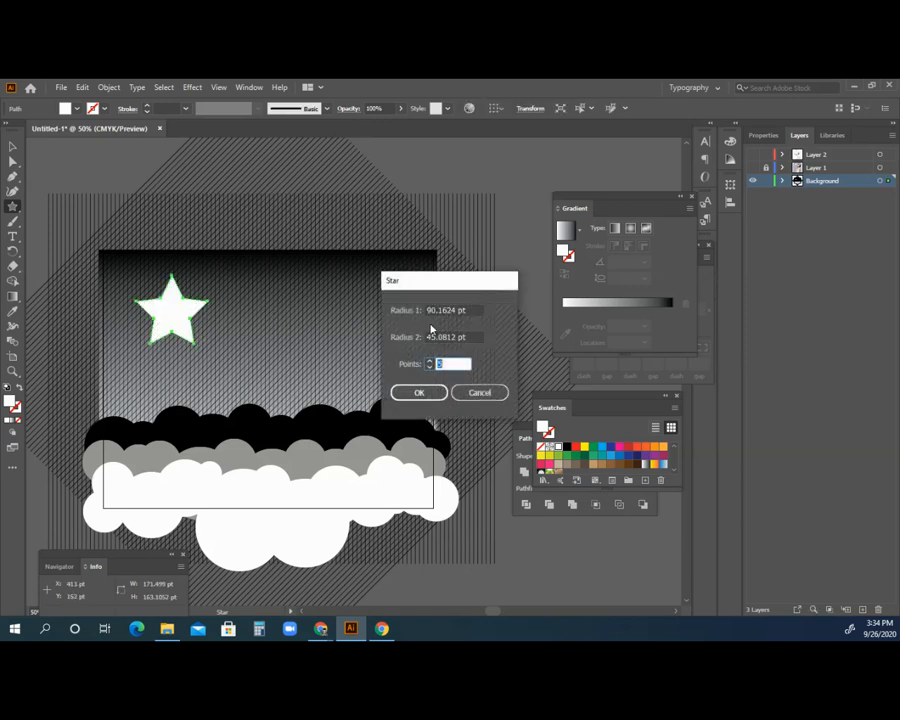
click(479, 392)
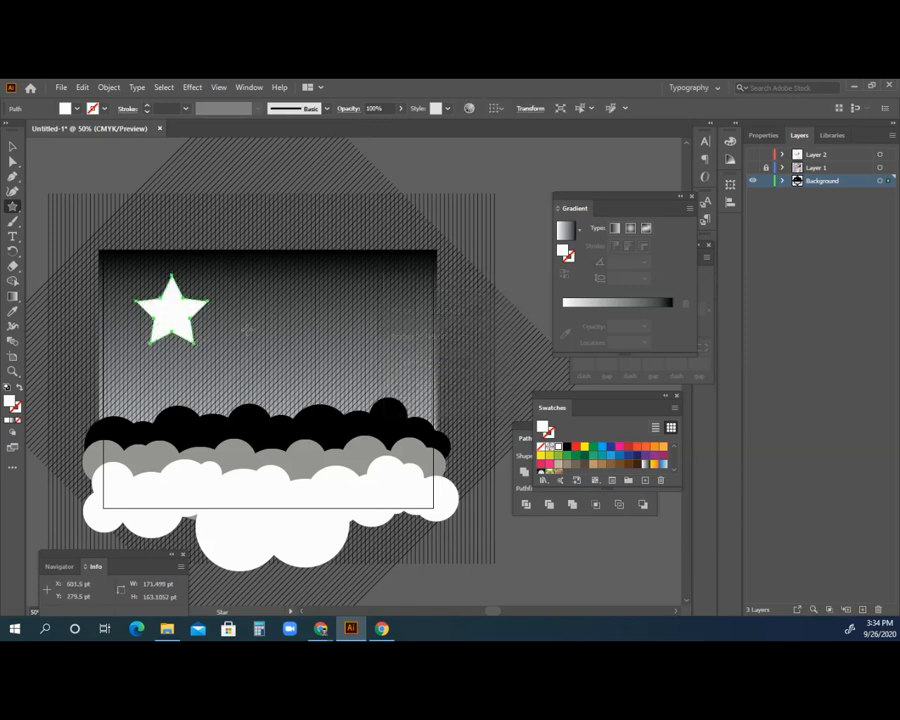
Step: Fill the star with bright pink, shift it slightly right and down, and rotate it about 20° clockwise
click(13, 148)
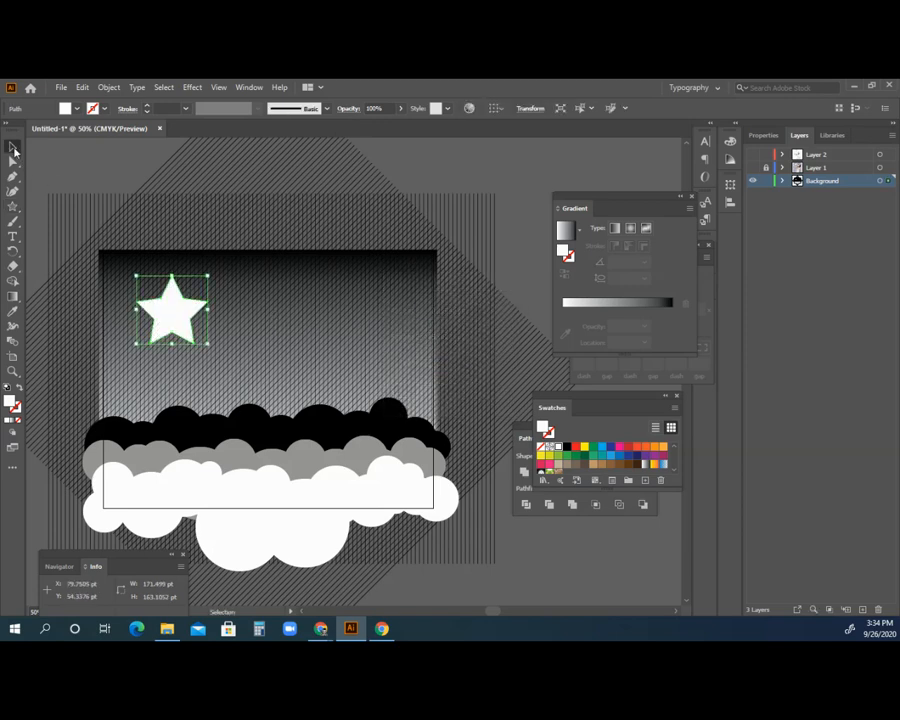
click(619, 446)
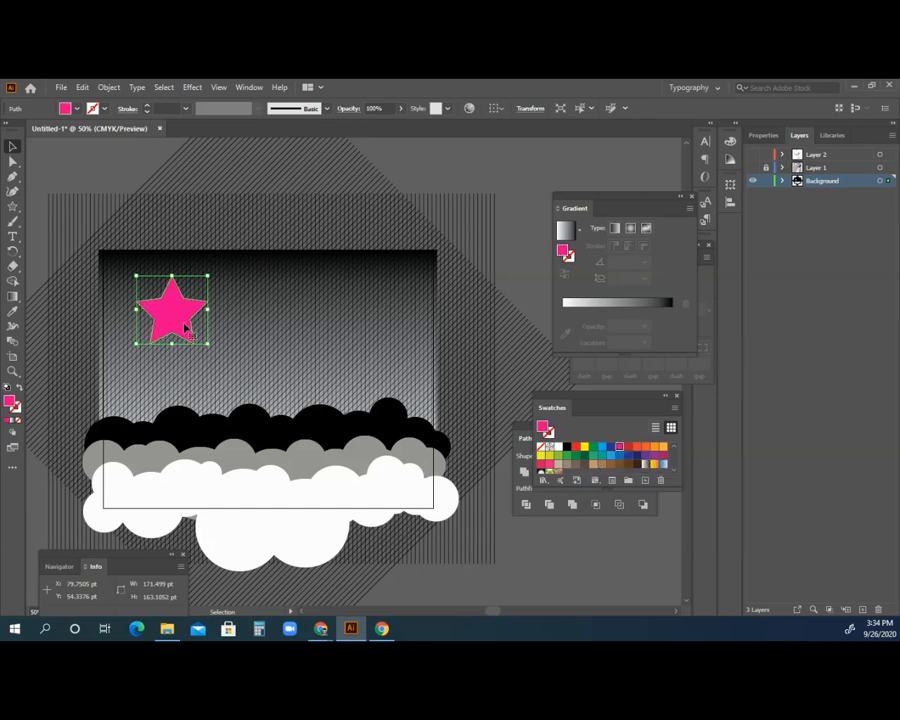
drag(173, 302, 240, 294)
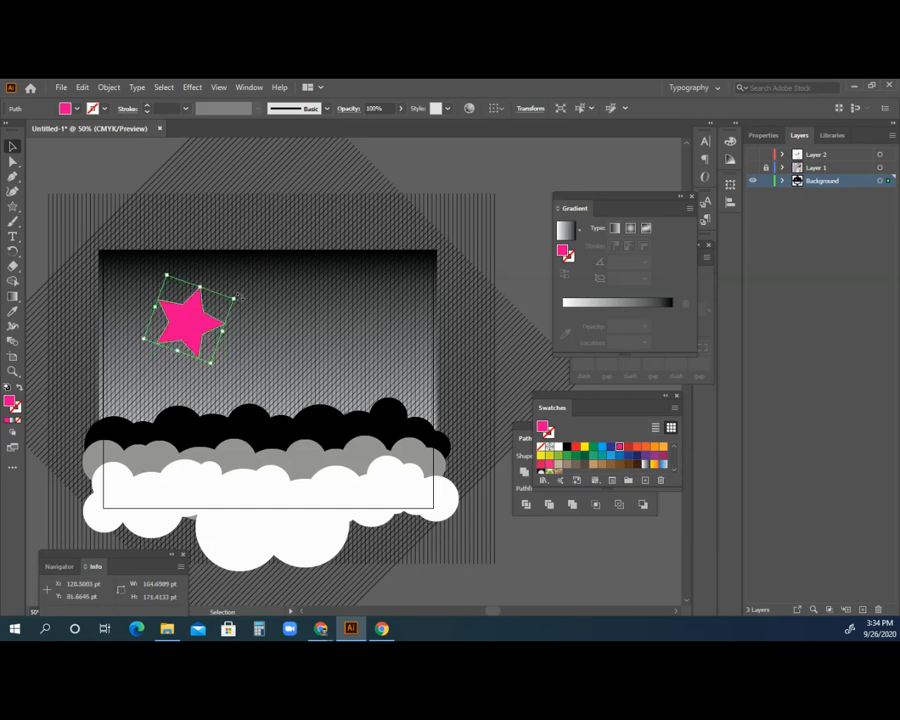
Step: Apply the Pucker & Bloat distortion to the pink star with a bloat of 118%, turning it into a flower
click(193, 89)
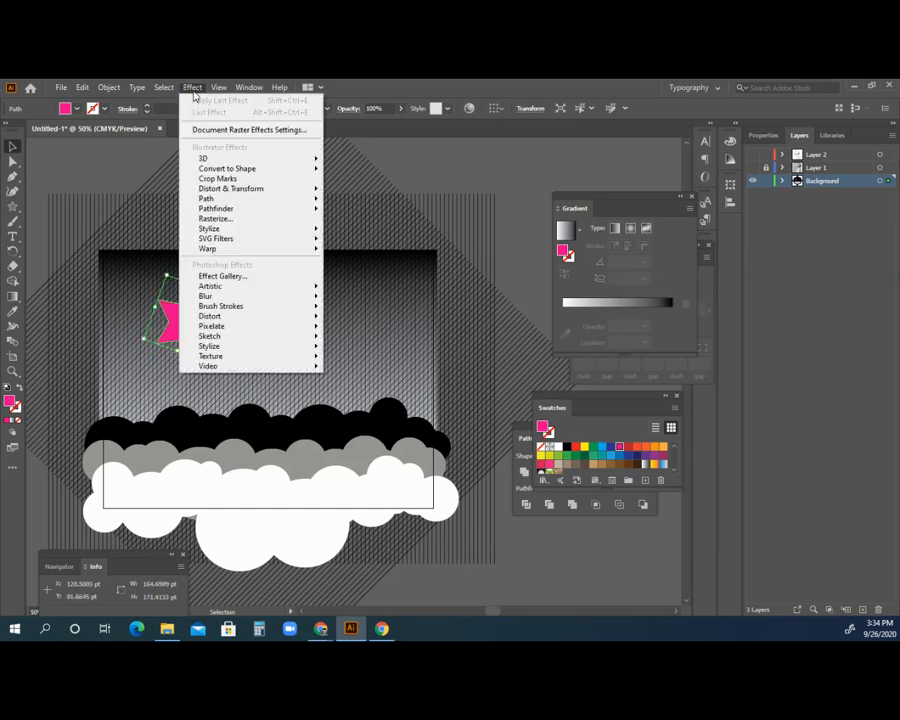
mouse_move(236, 190)
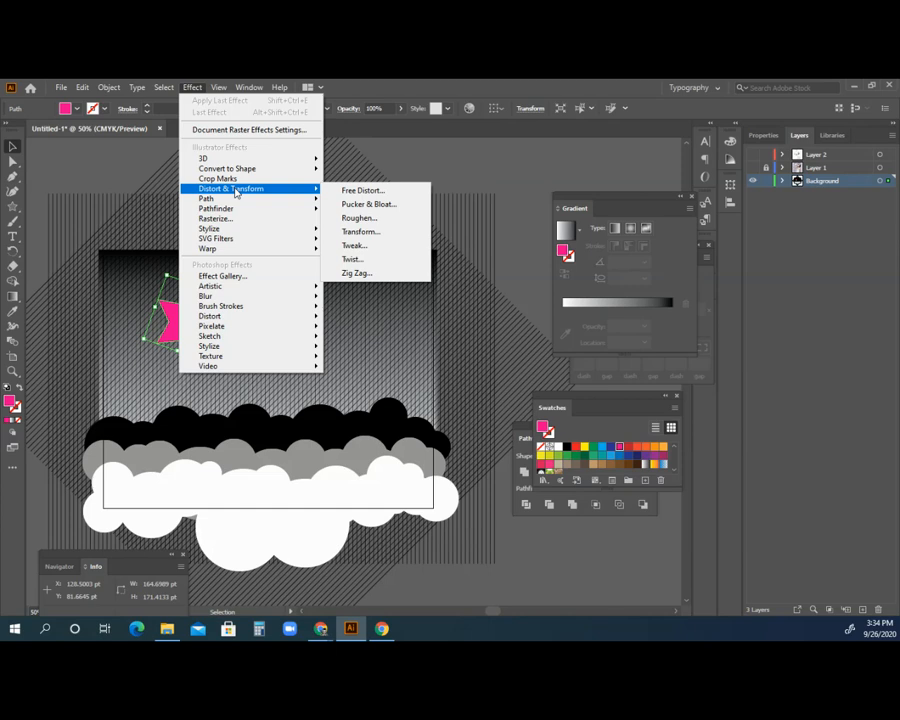
click(377, 205)
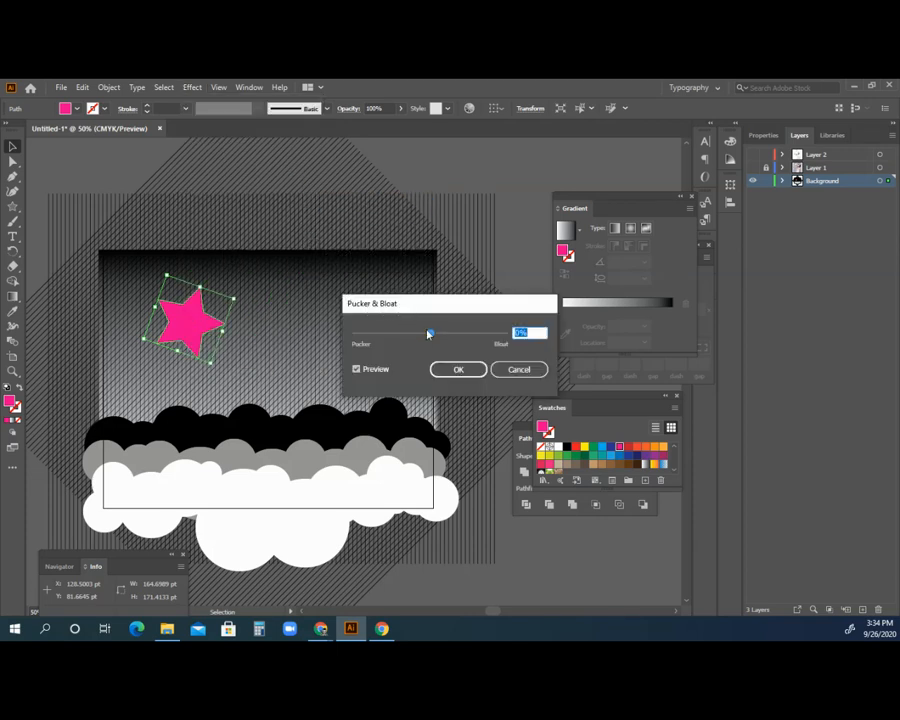
drag(430, 332, 477, 336)
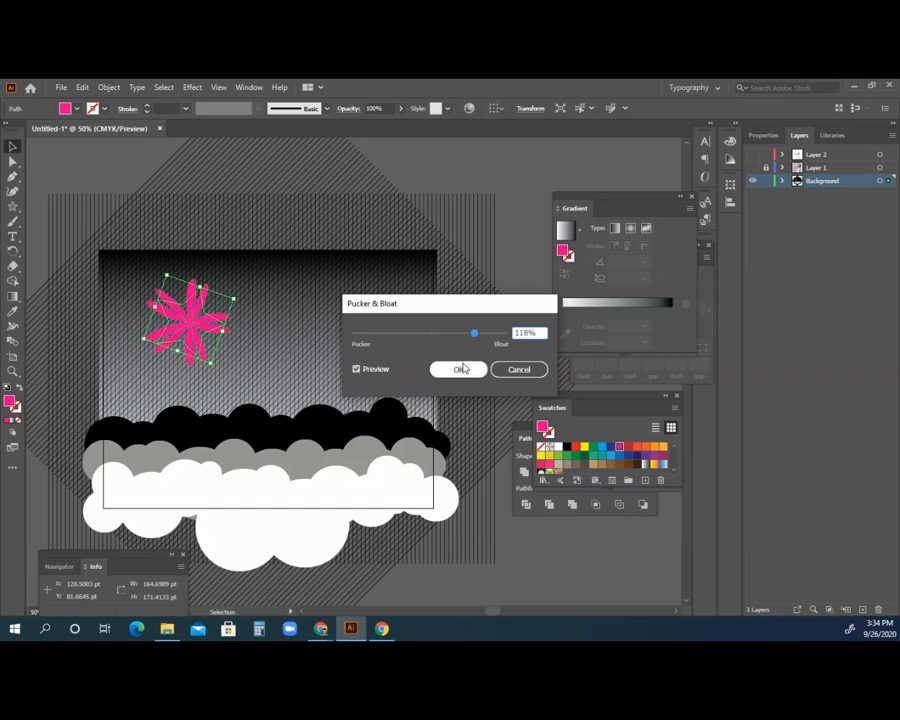
click(460, 369)
Step: Duplicate the pink flower to its right, shrink the copy to about 120 pt wide, and fill it with yellow
alt+drag(148, 293, 248, 293)
click(572, 447)
drag(340, 316, 310, 322)
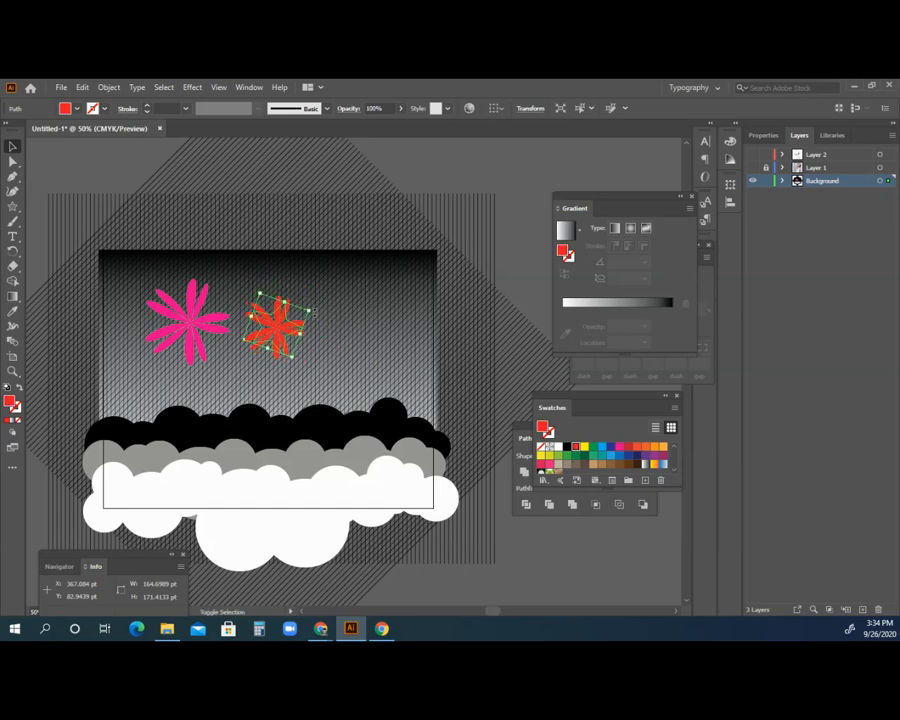
click(556, 457)
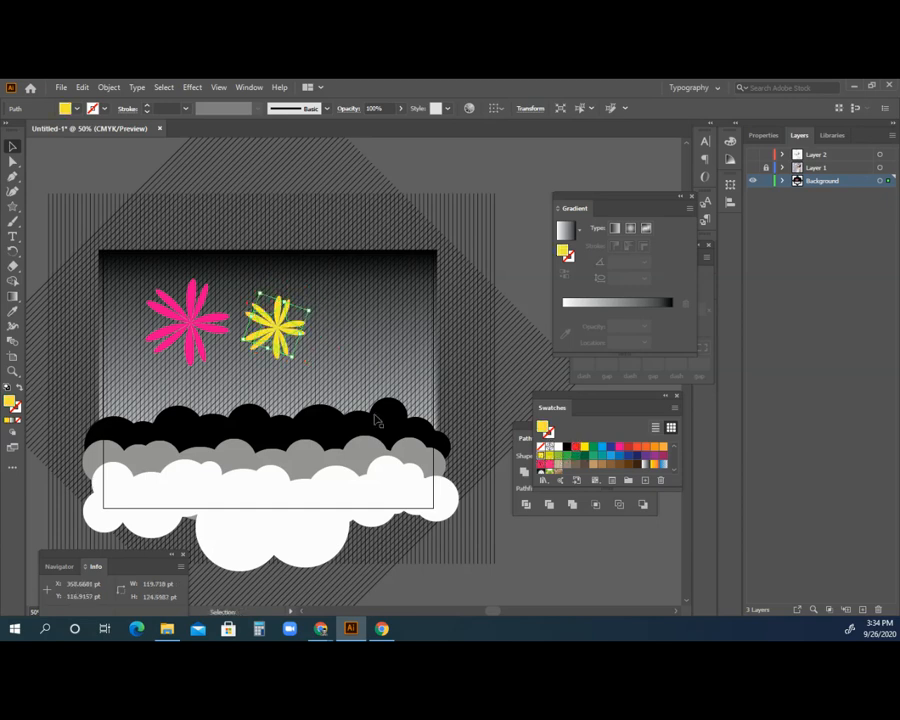
drag(273, 333, 259, 336)
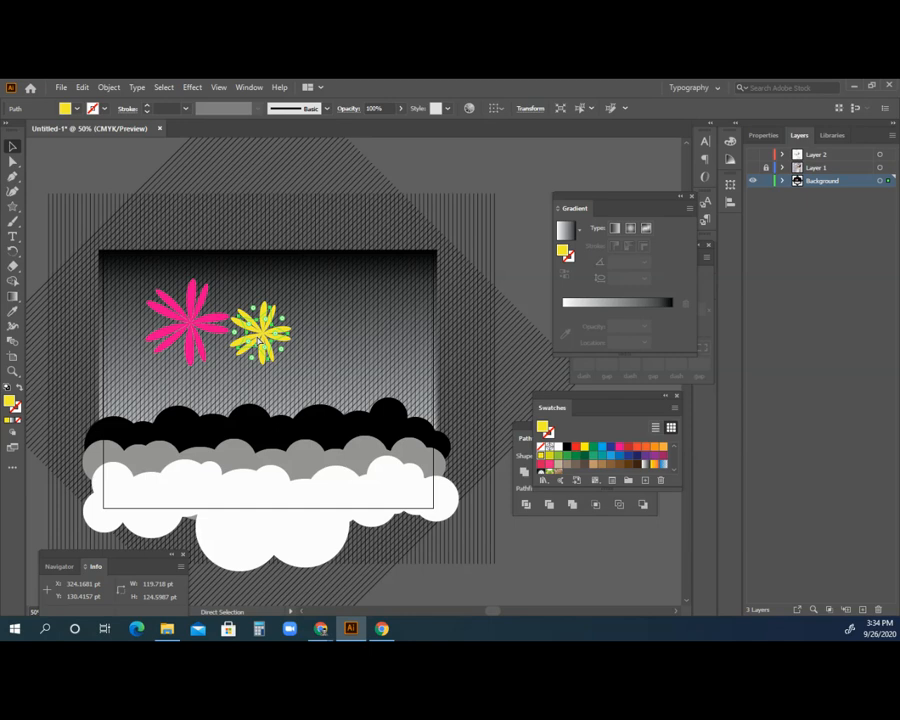
Step: Paste two copies of the yellow flower and place them side by side in the right half of the gradient
key(ctrl+c)
key(ctrl+v)
drag(343, 372, 315, 312)
key(ctrl+v)
drag(369, 349, 400, 315)
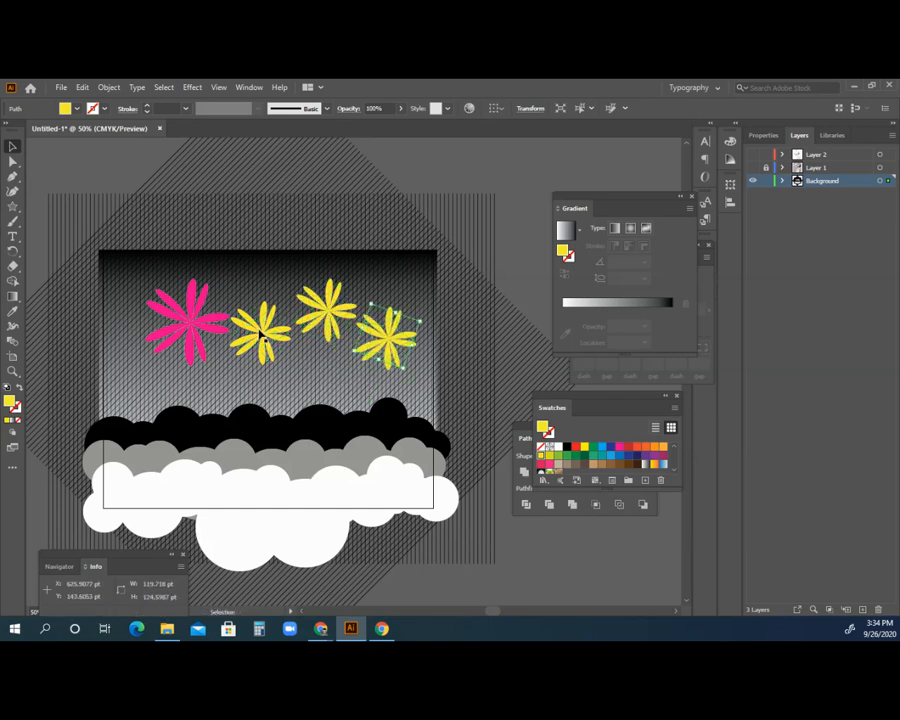
Step: Lower the opacity of the pink flower and all three yellow flowers to 60%, and deselect them
shift+click(333, 312)
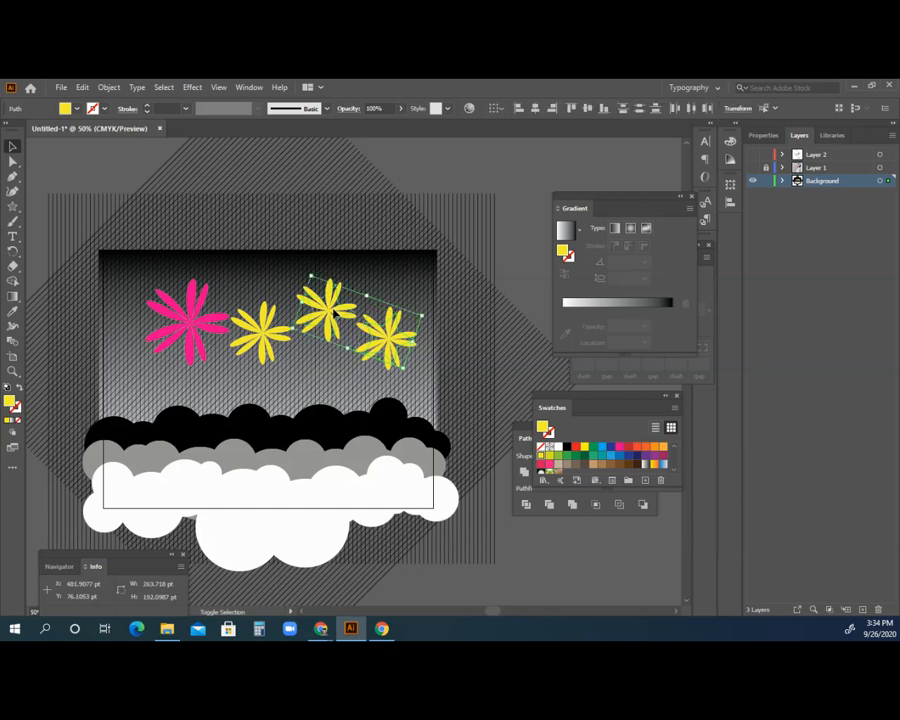
shift+click(284, 337)
shift+click(210, 314)
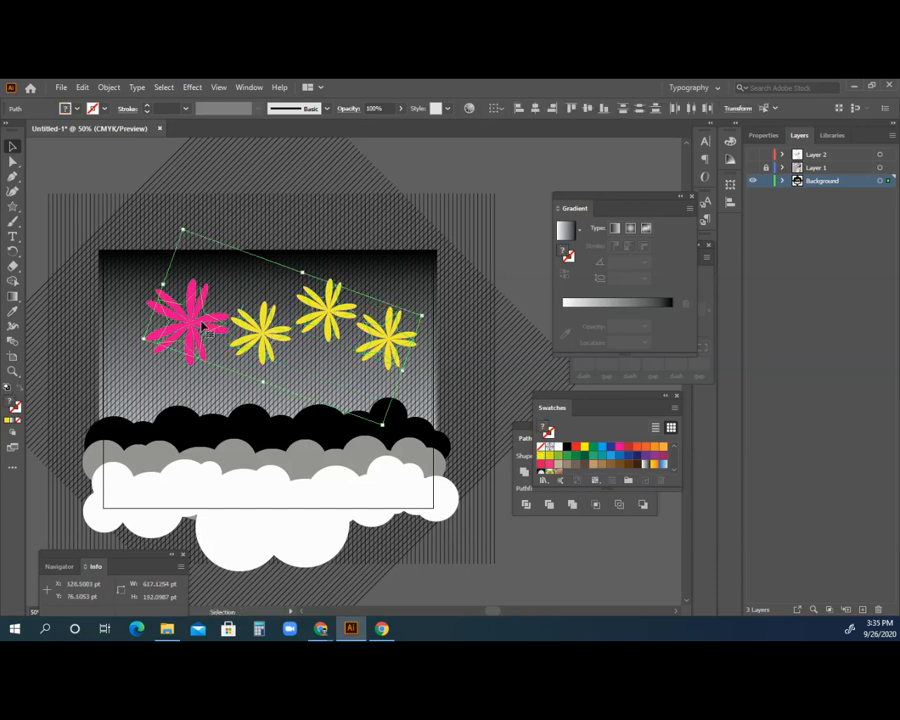
click(400, 108)
drag(398, 122, 383, 126)
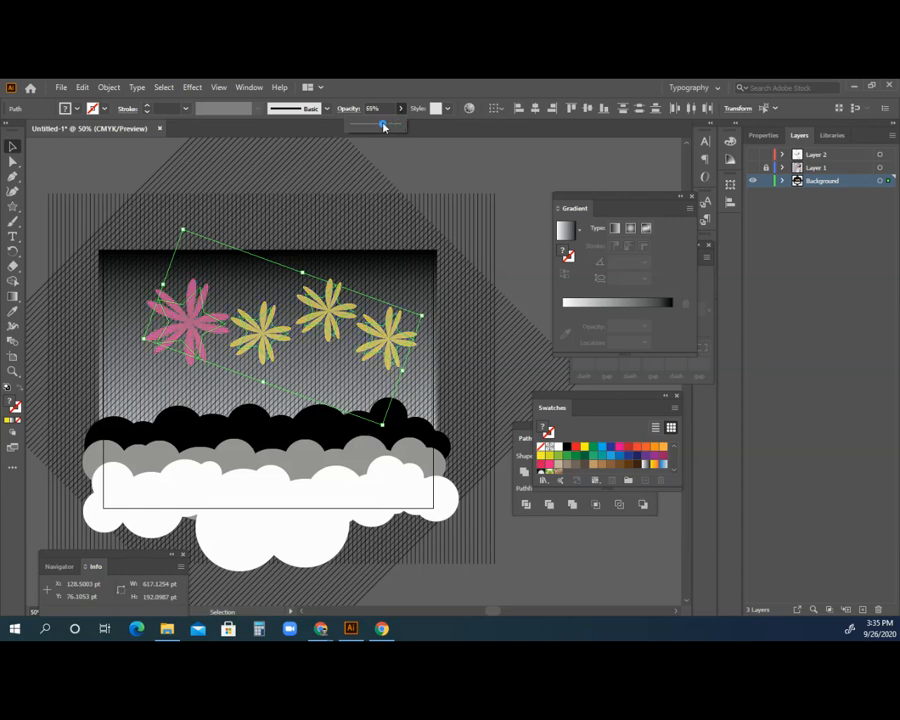
click(412, 158)
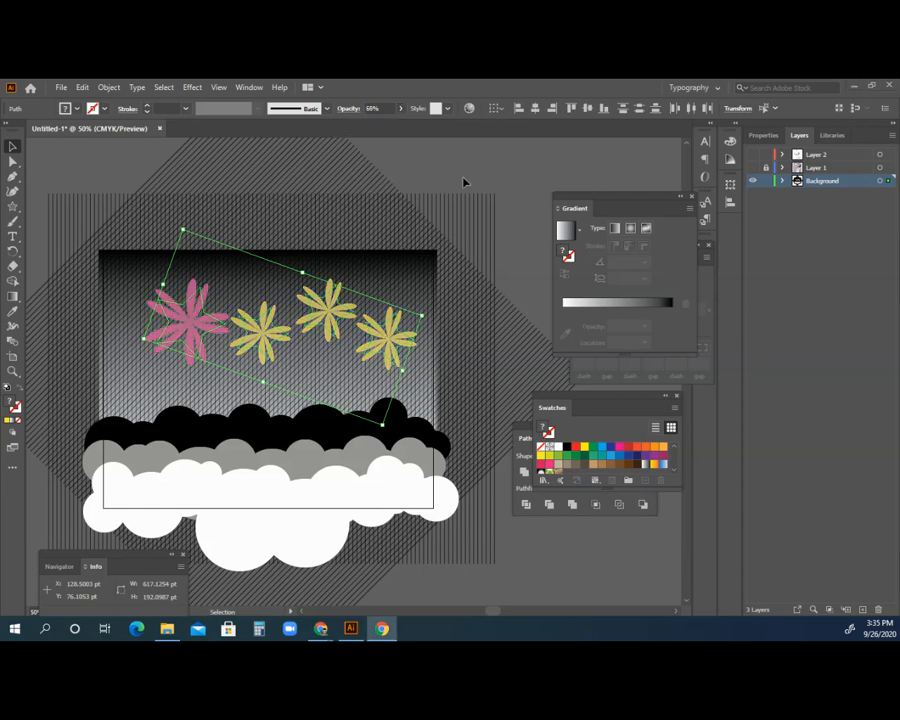
click(435, 270)
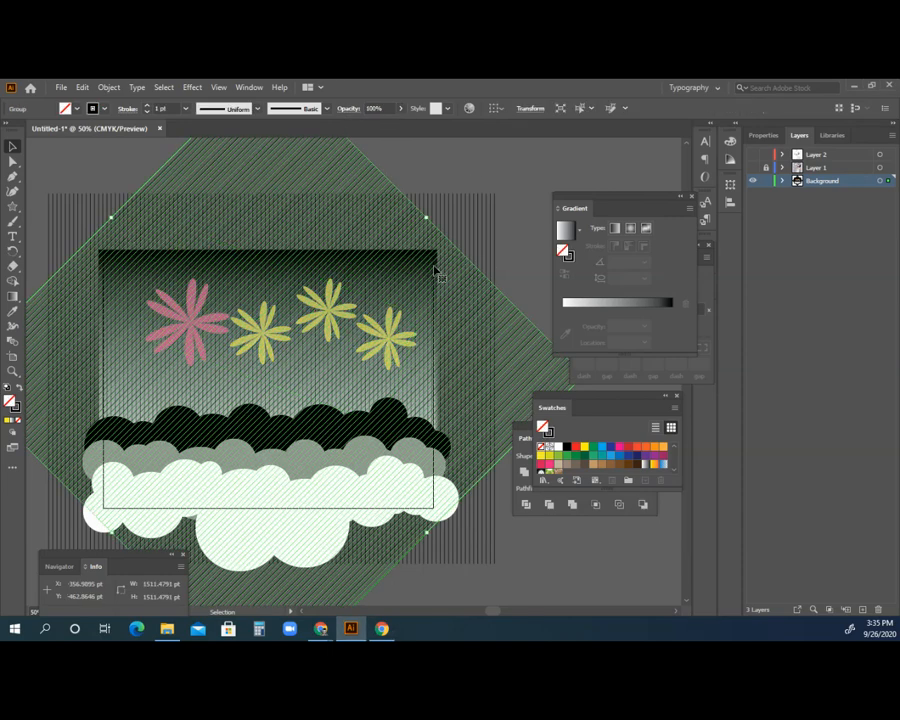
click(503, 246)
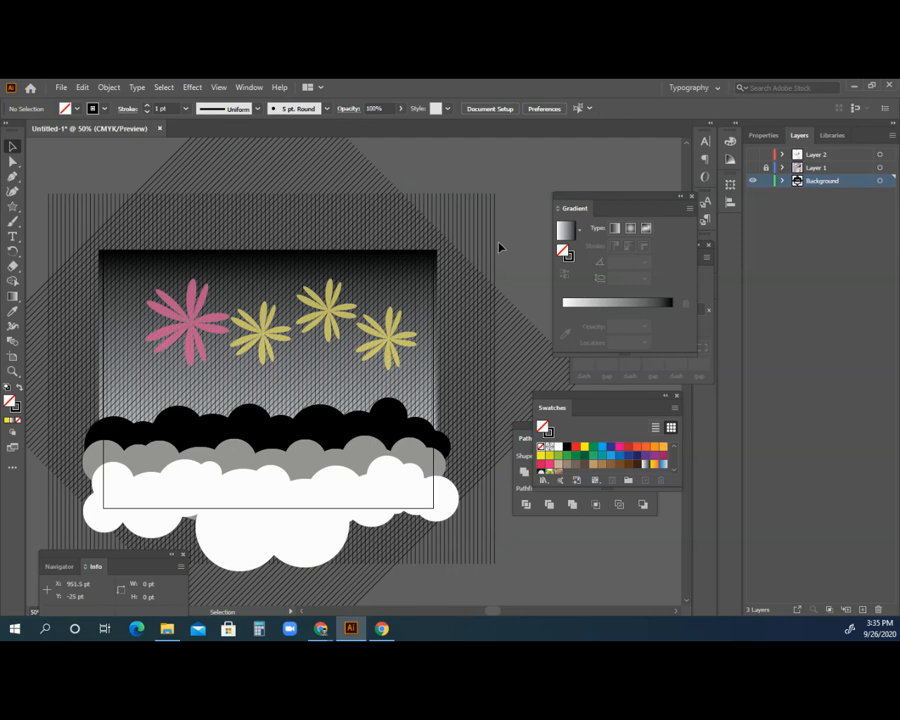
Step: Show Layer 2 and swap the fill and stroke of the girl's body outline so it has a solid skin-tone fill
click(753, 156)
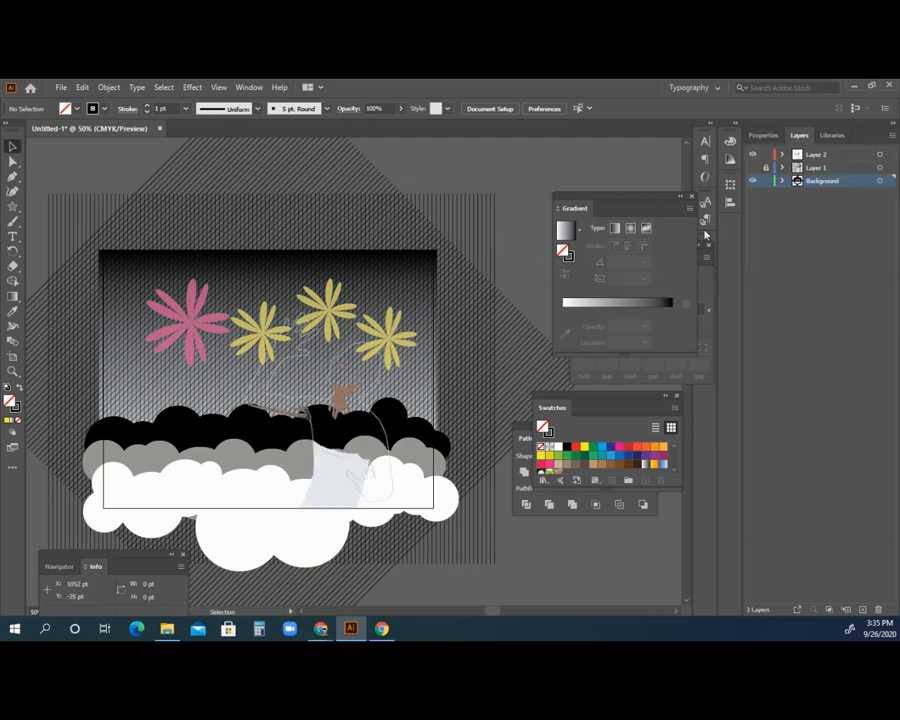
click(323, 405)
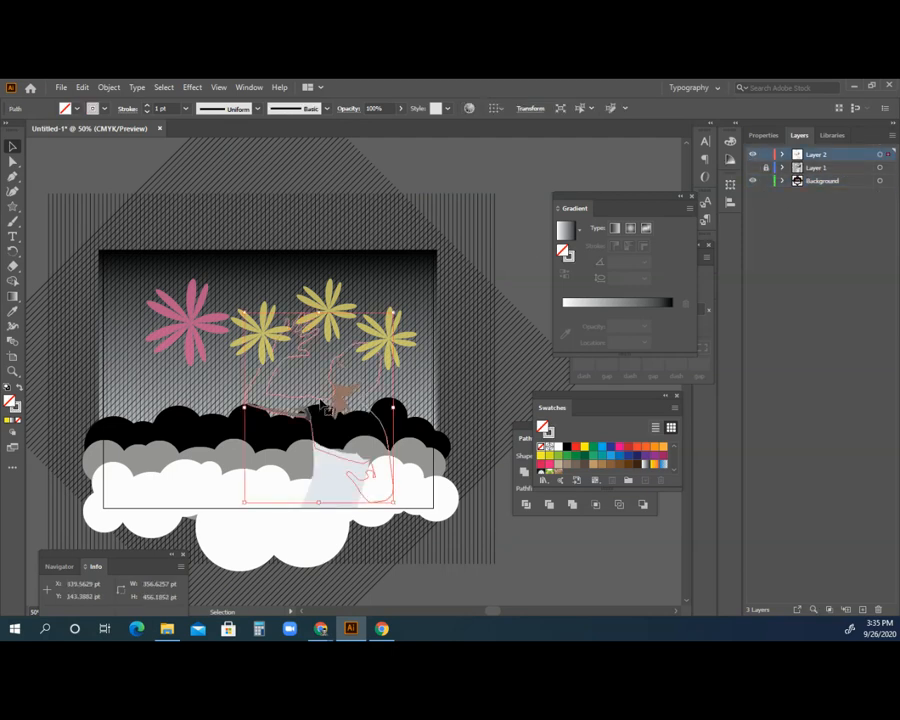
click(16, 390)
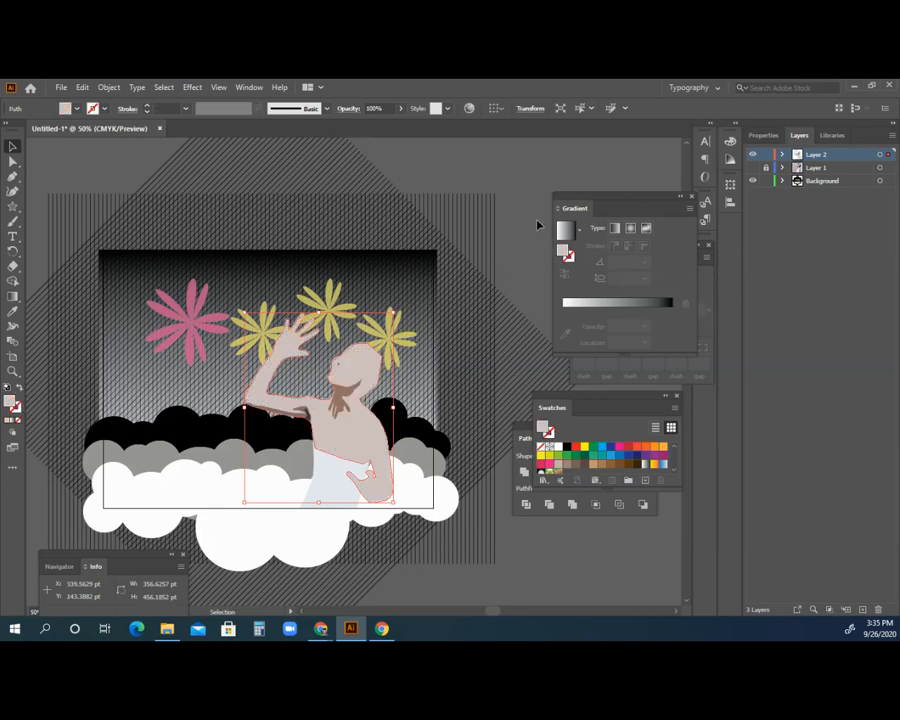
click(537, 224)
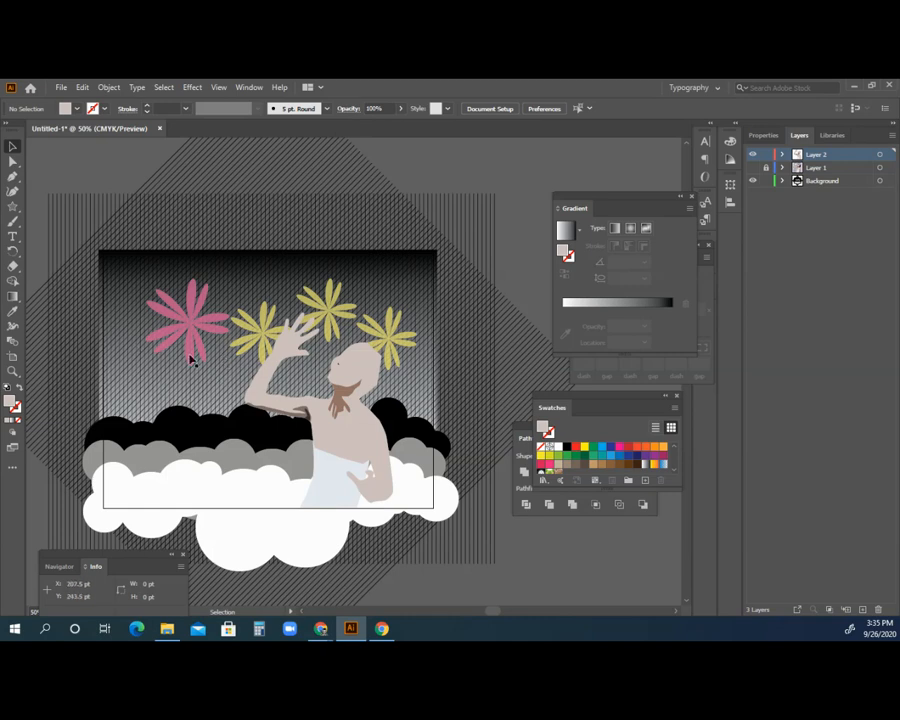
Step: Draw a long, low ground shape with the Pen tool over the lower-left clouds and fill it with the clouds' black
click(13, 176)
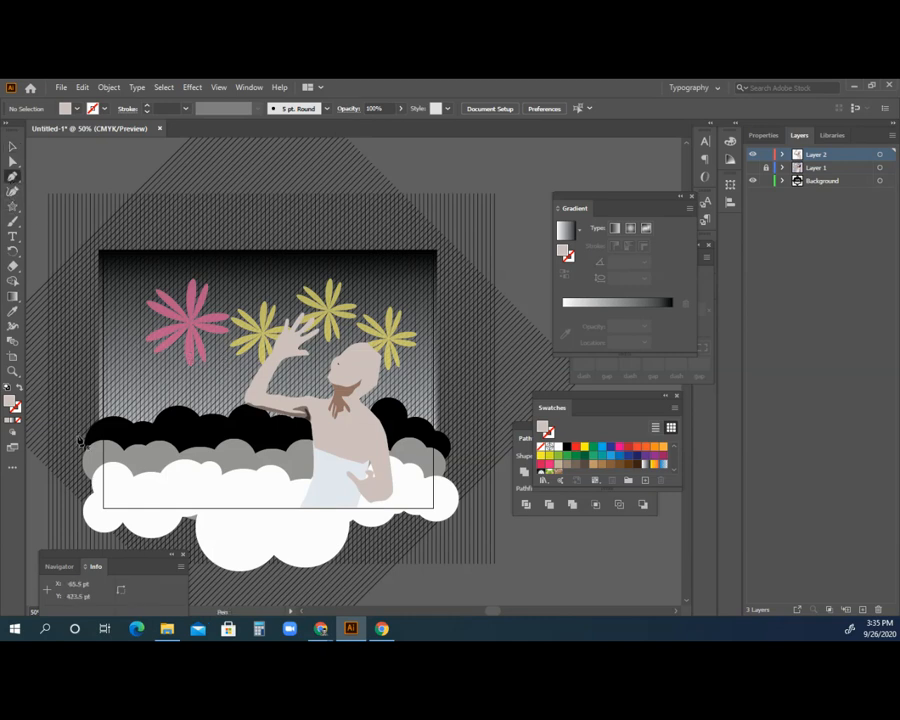
drag(101, 486, 133, 485)
drag(205, 488, 243, 512)
click(259, 500)
click(103, 487)
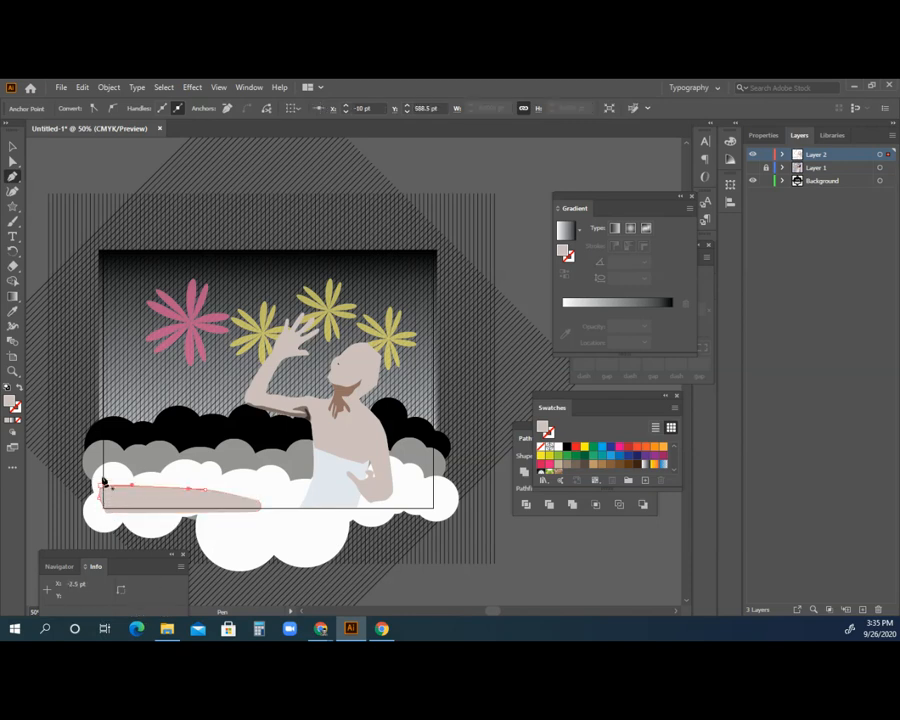
click(12, 311)
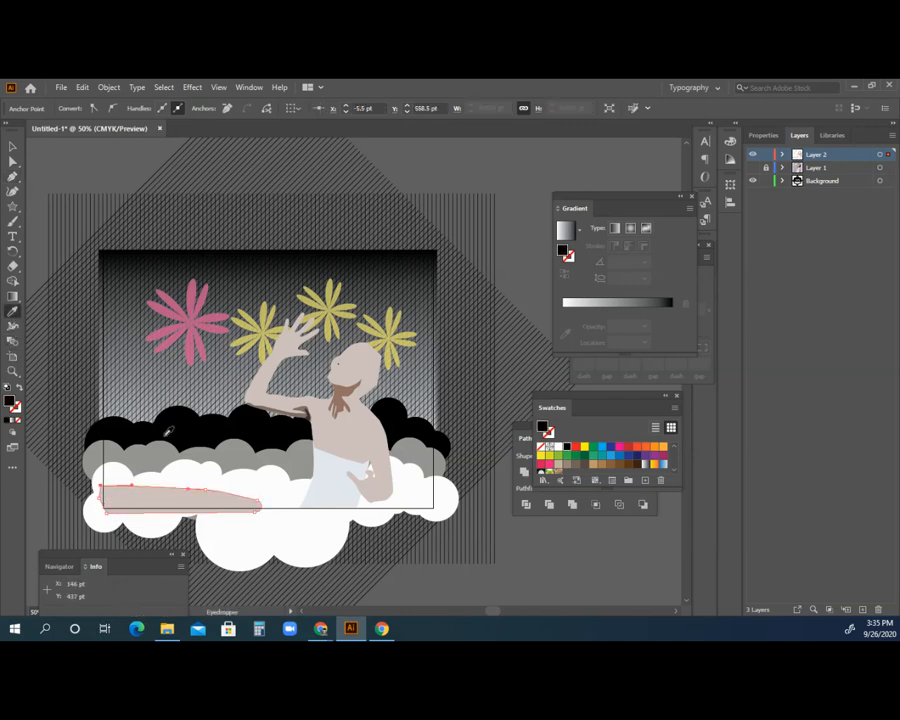
click(170, 432)
Step: Draw a closed black tree silhouette with a narrow trunk and wide rounded crown standing on the ground shape, and deselect it
click(12, 176)
drag(154, 493, 100, 406)
drag(102, 355, 219, 351)
drag(219, 397, 188, 443)
click(191, 495)
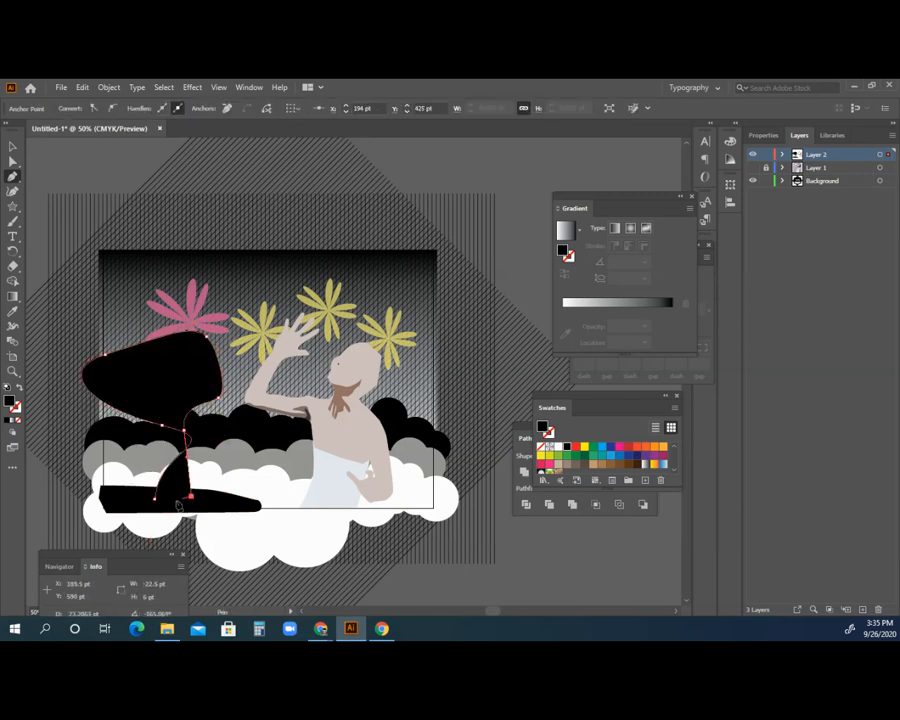
click(154, 500)
click(12, 147)
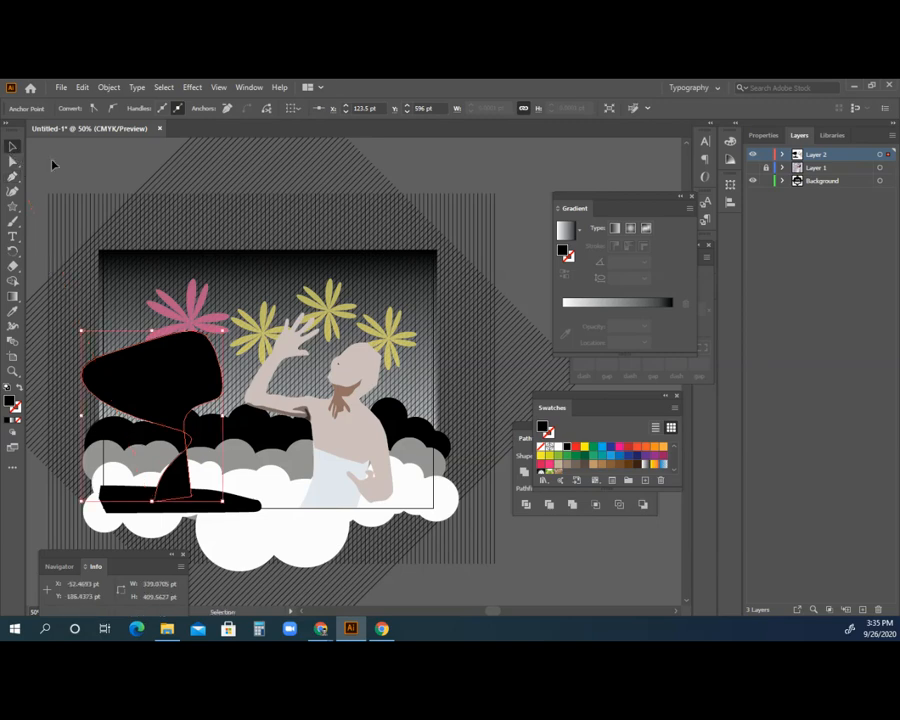
click(104, 162)
Step: Switch to the I Love Dust Tutorial PDF in Chrome and examine the finished illustration on its first two pages
mouse_move(322, 629)
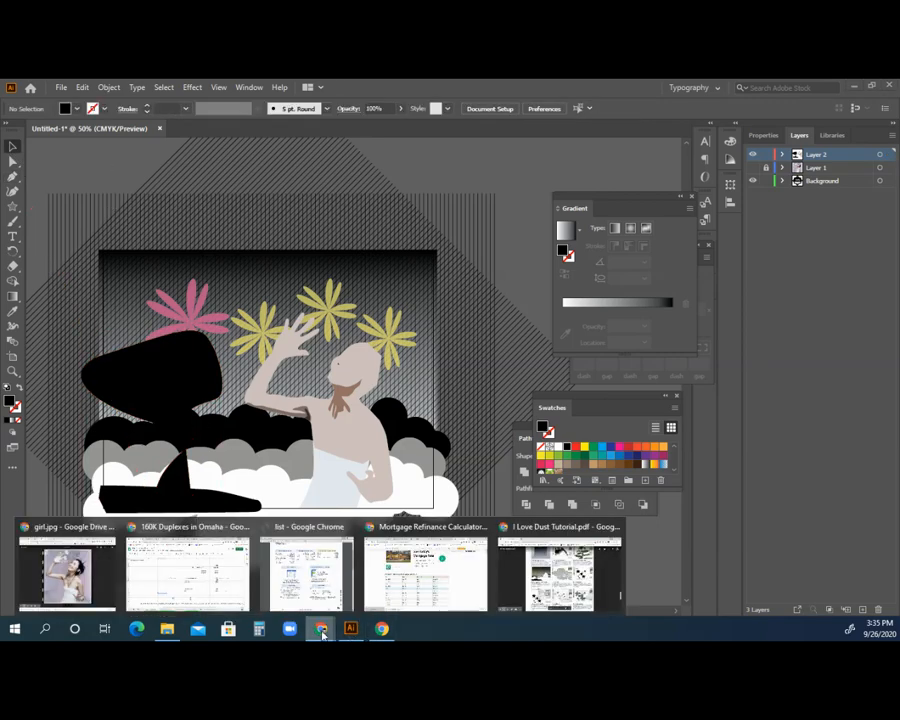
click(528, 595)
scroll(469, 466, up, 5)
scroll(469, 466, up, 15)
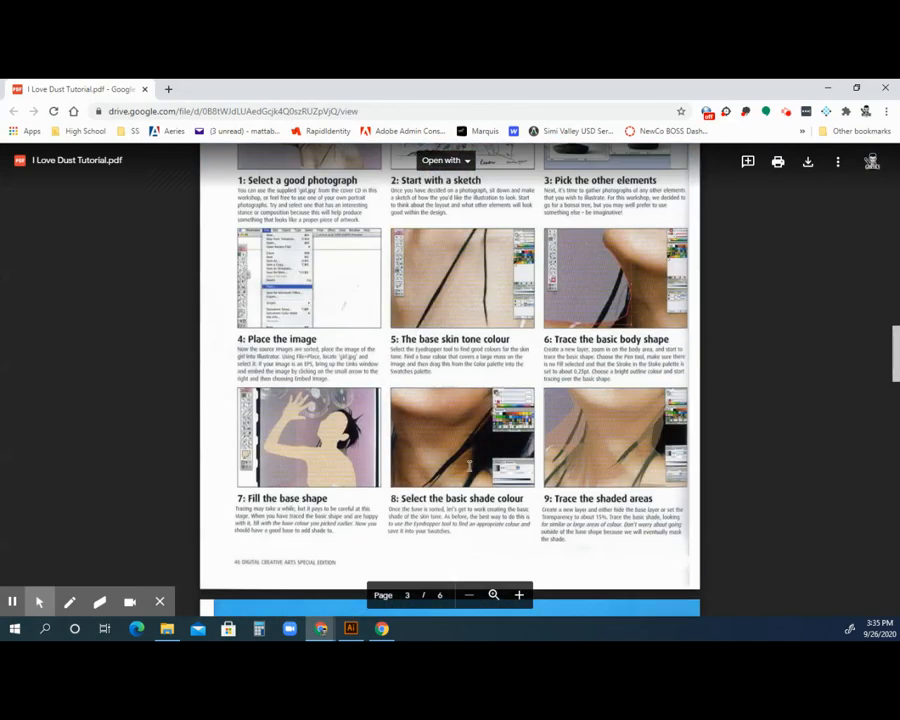
scroll(469, 466, up, 1)
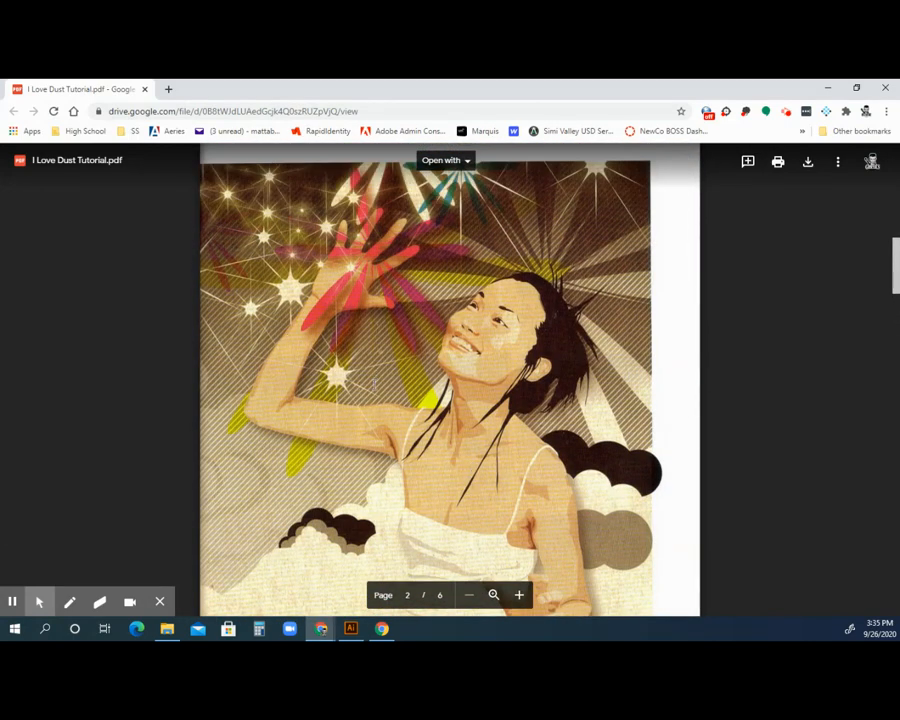
scroll(374, 384, down, 3)
scroll(262, 281, down, 5)
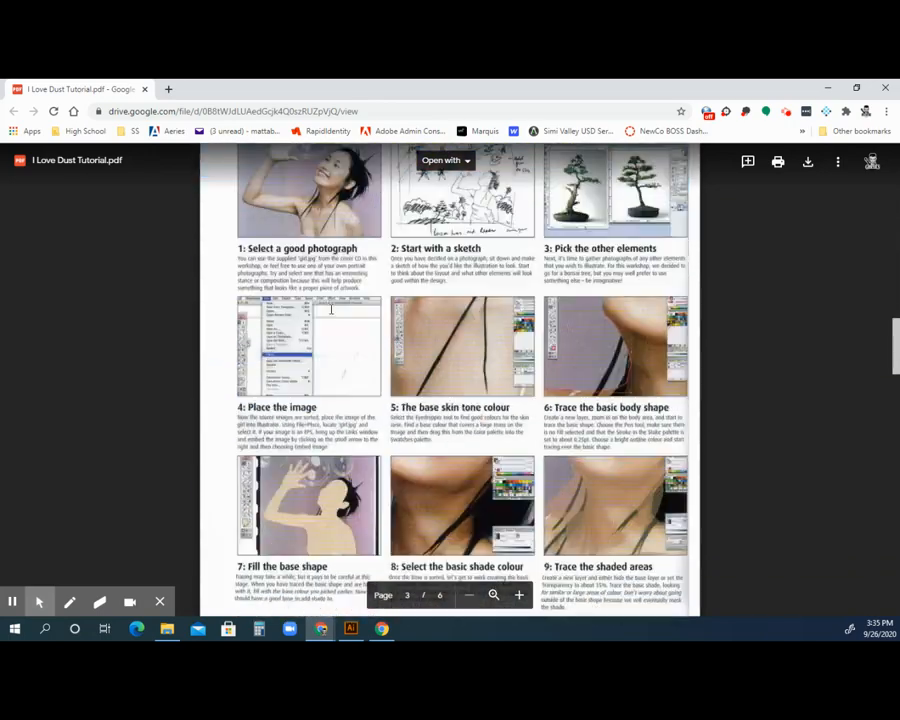
scroll(331, 309, up, 11)
scroll(331, 309, up, 6)
scroll(331, 309, down, 3)
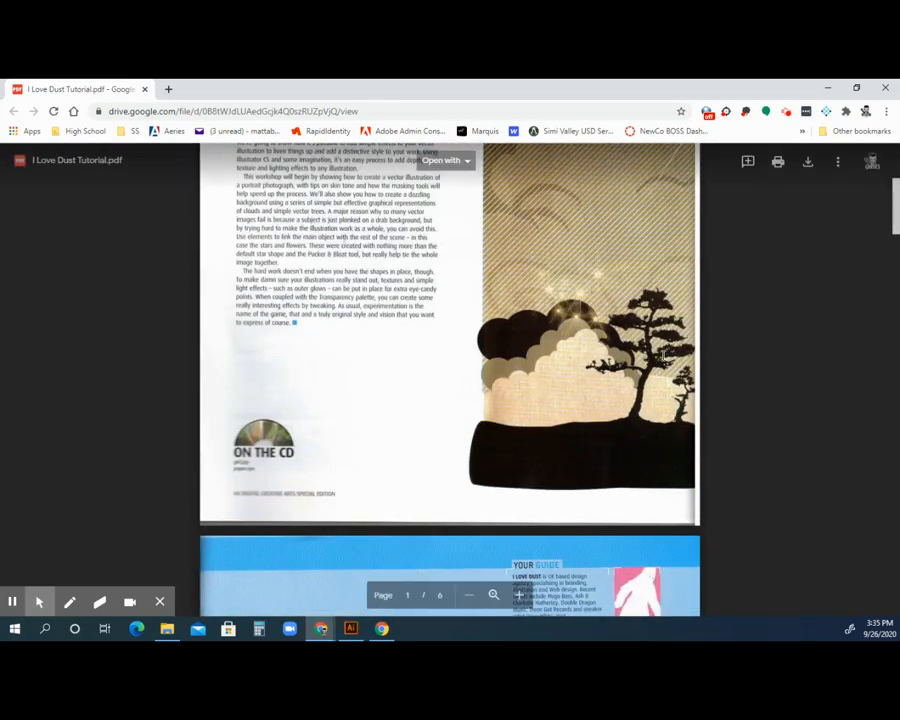
Step: Read through the tutorial's remaining steps up to page 6 and return to the finished girl illustration on page 2
scroll(363, 406, down, 12)
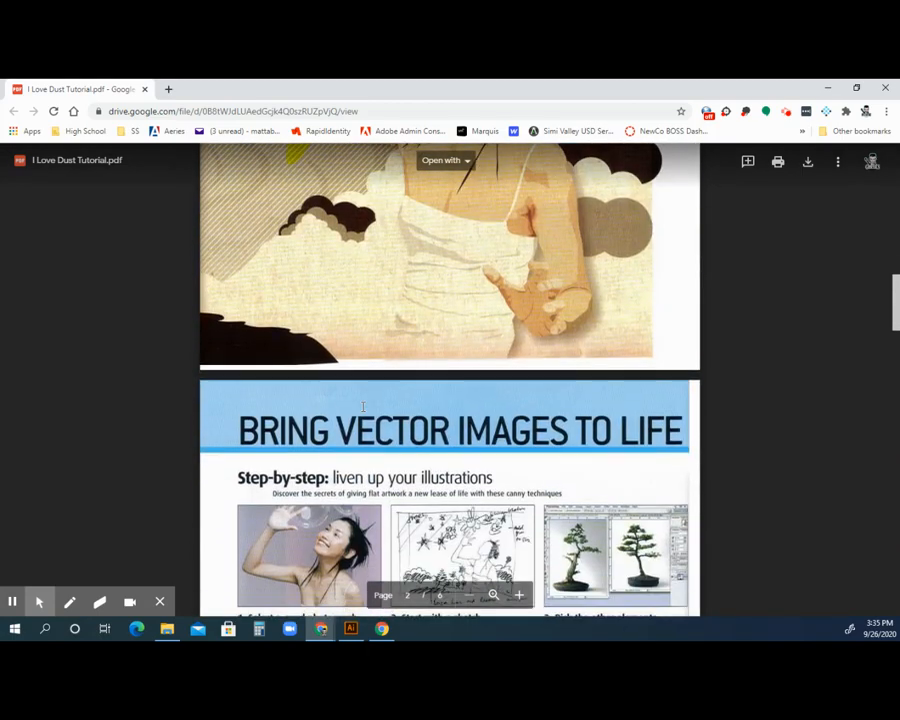
scroll(363, 406, down, 8)
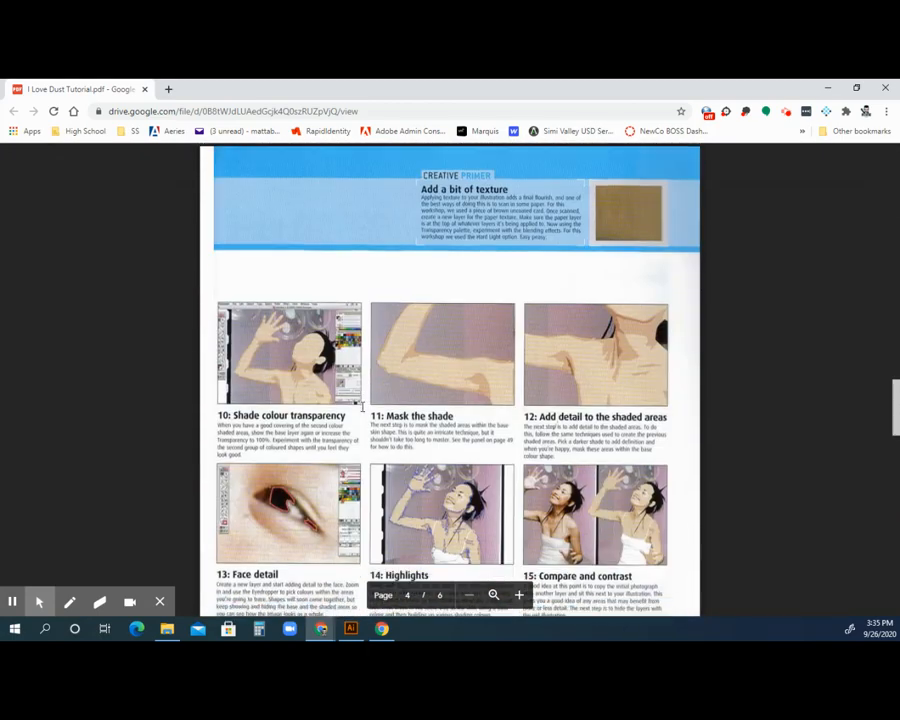
scroll(363, 406, down, 8)
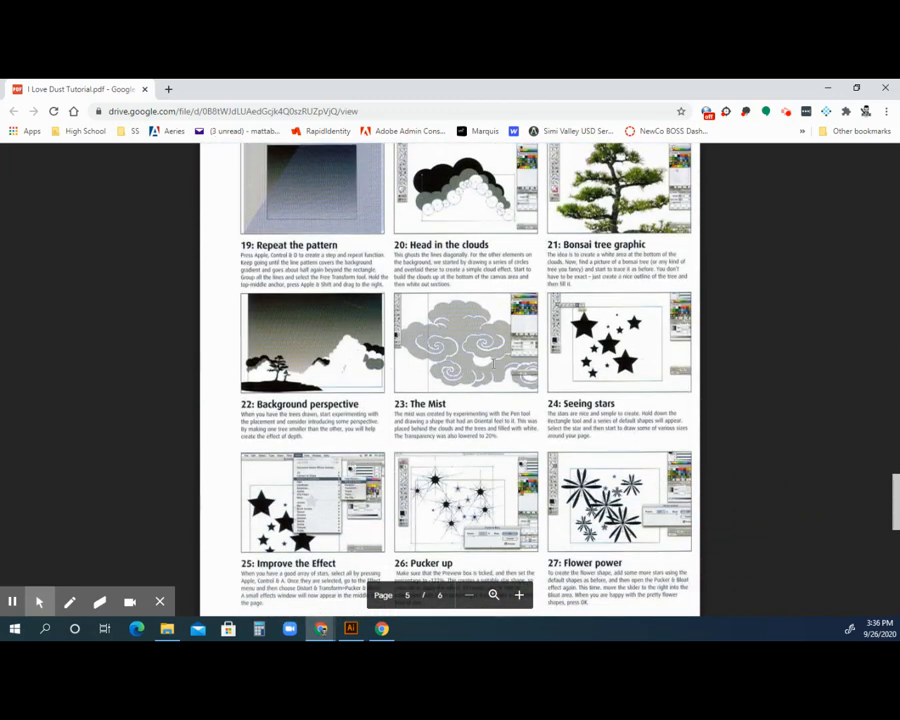
scroll(459, 391, down, 3)
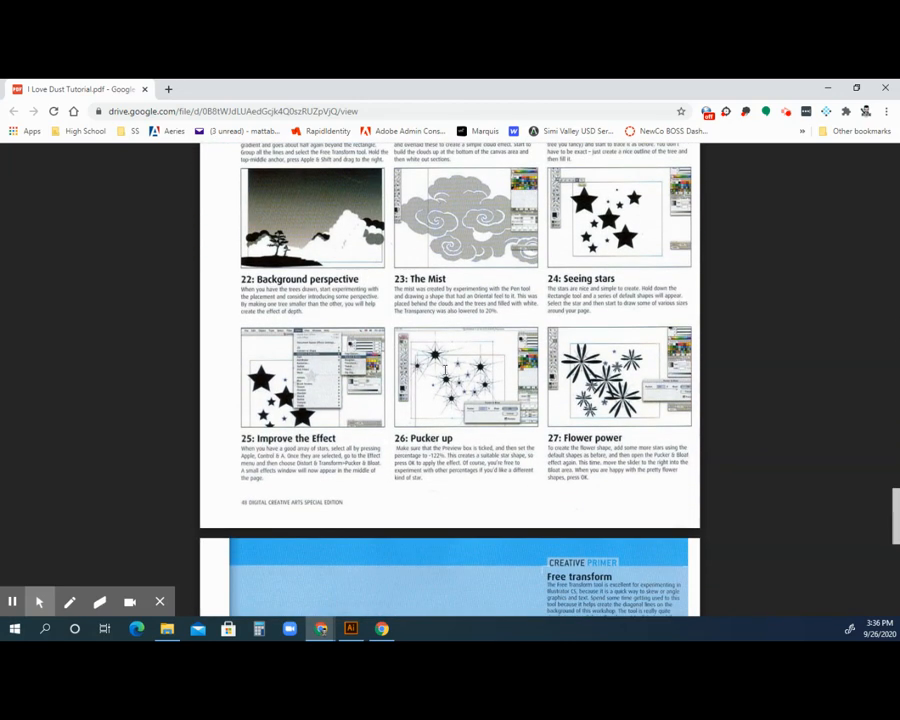
scroll(446, 372, down, 8)
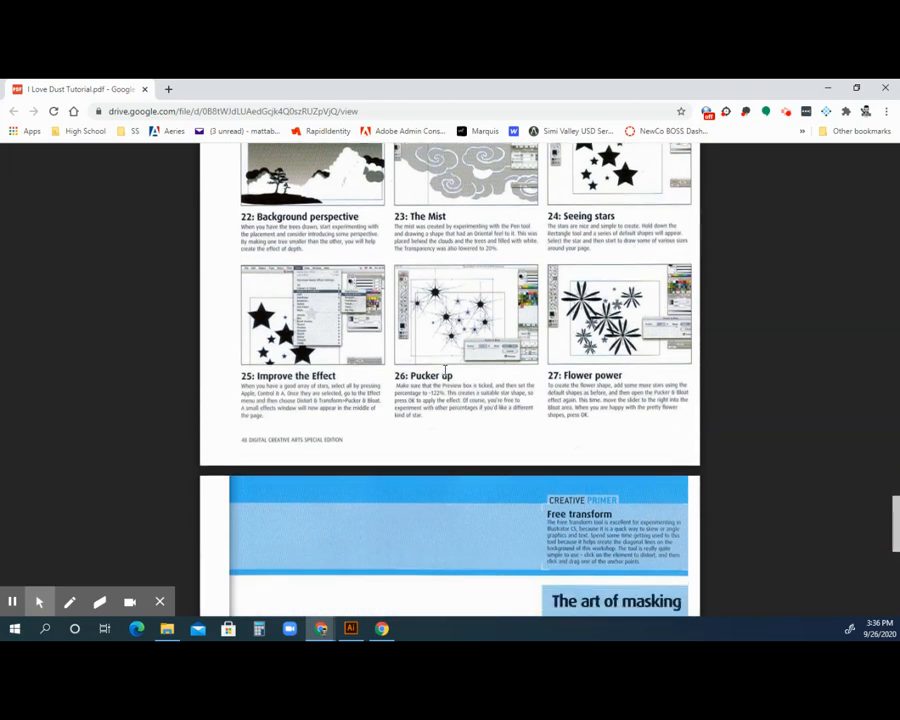
scroll(374, 431, down, 5)
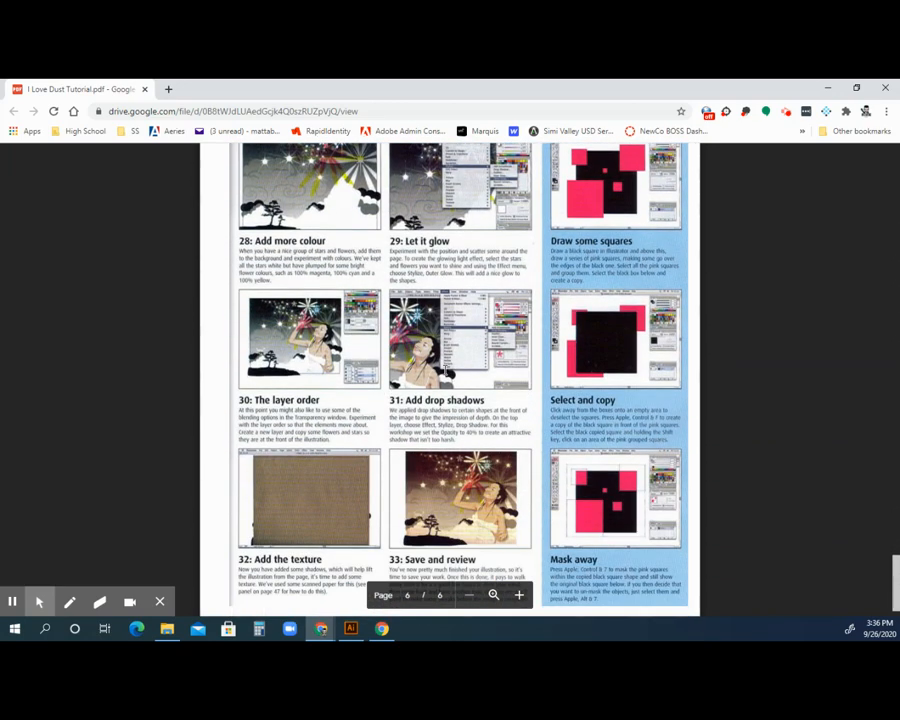
scroll(346, 453, down, 1)
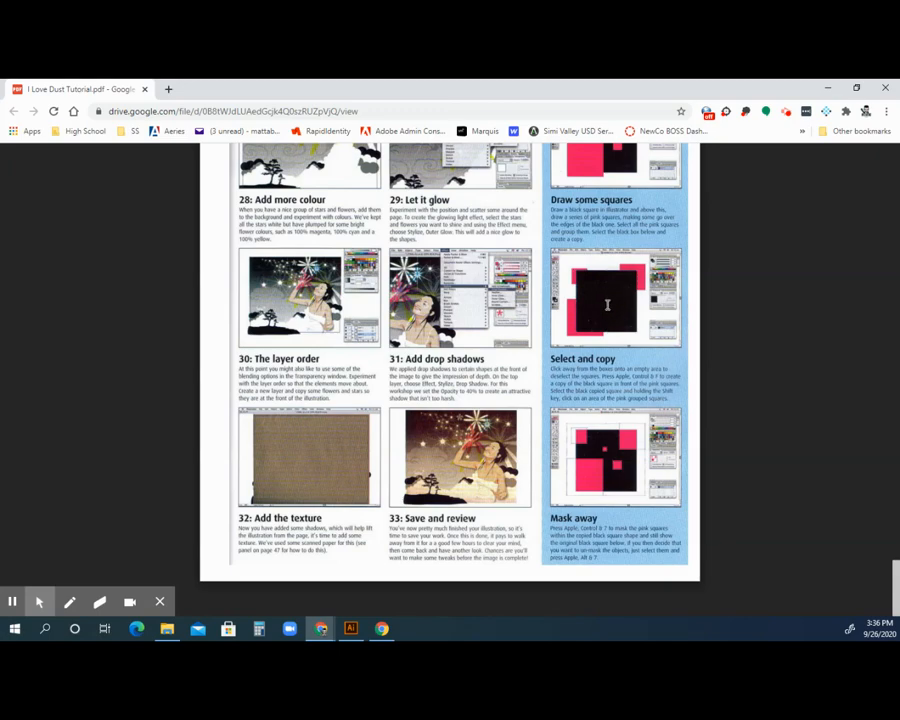
drag(896, 576, 895, 258)
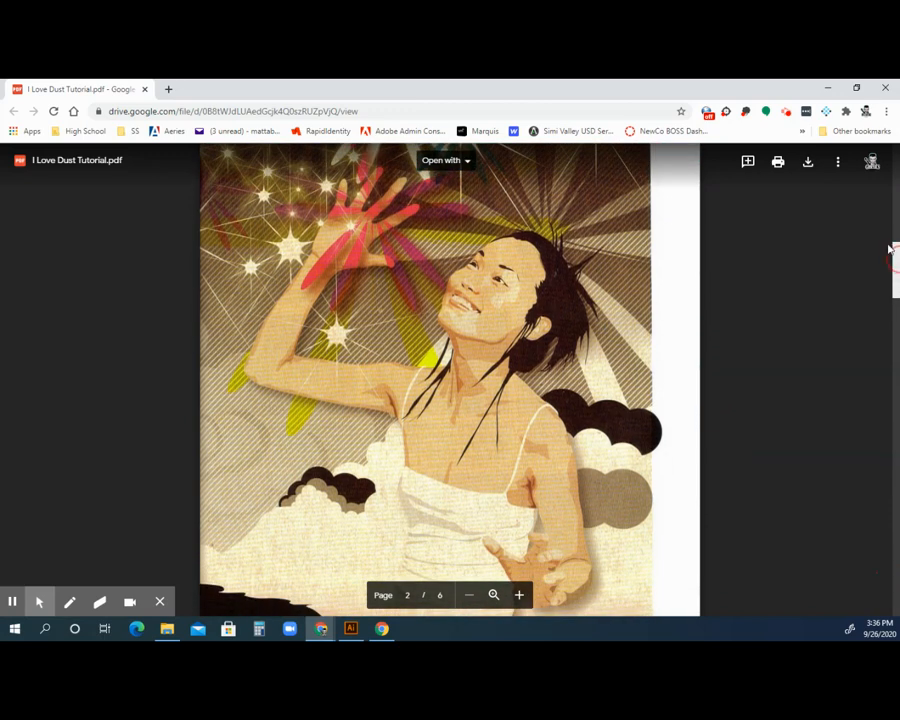